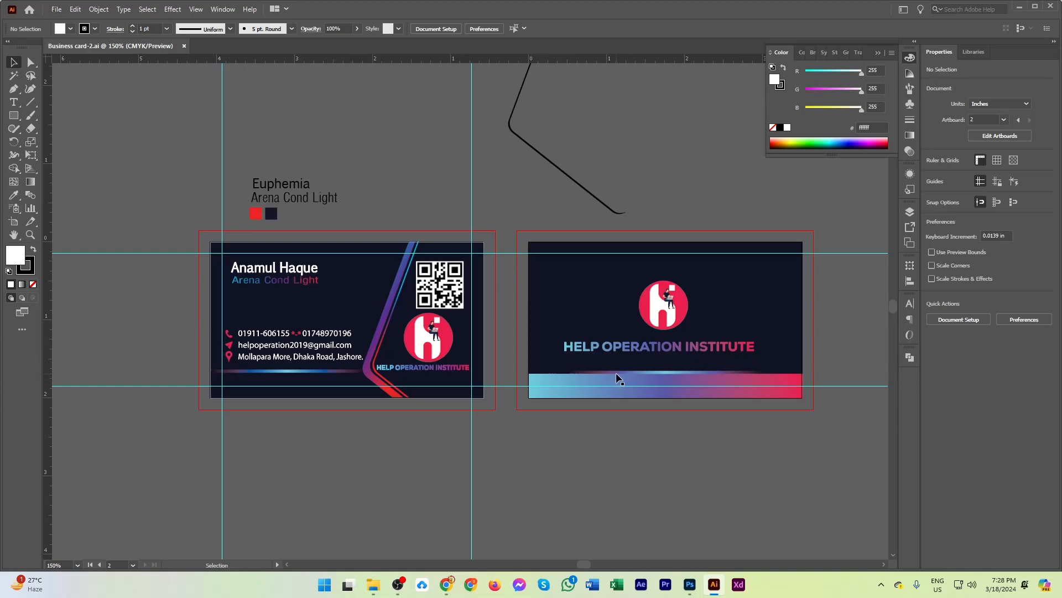
Recolour the wide bottom band on the back card with the gradient sampled from the front card's diagonal stripe.
scroll(615, 373, up, 2)
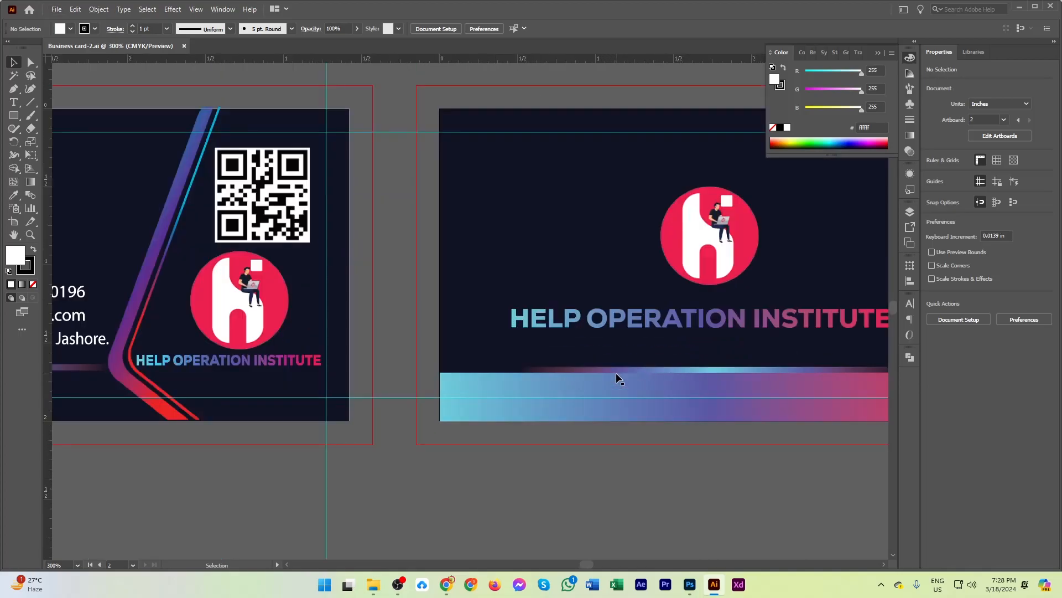
scroll(616, 373, down, 1)
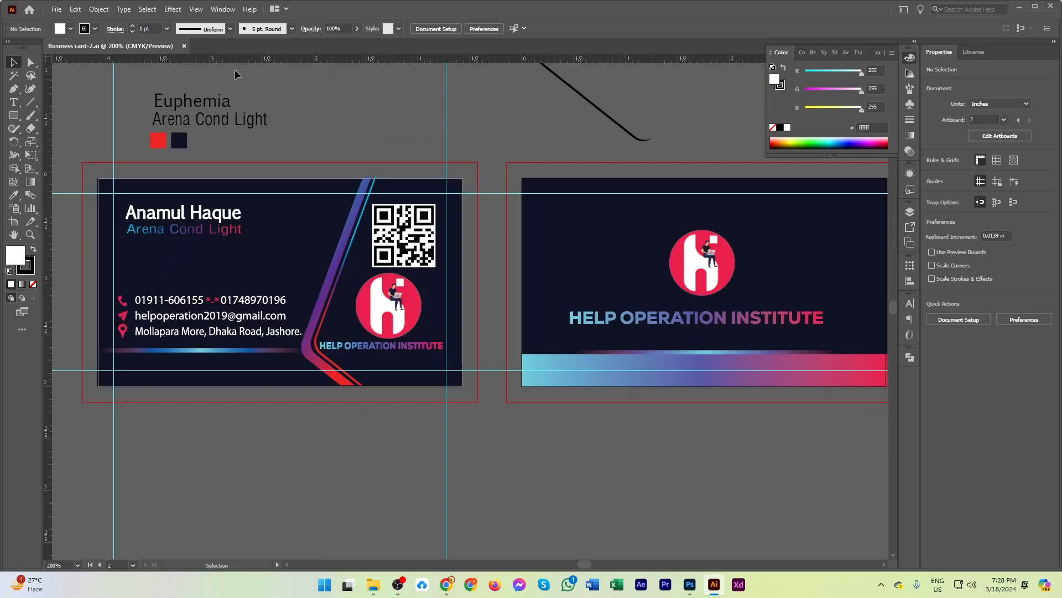
drag(744, 429, 679, 422)
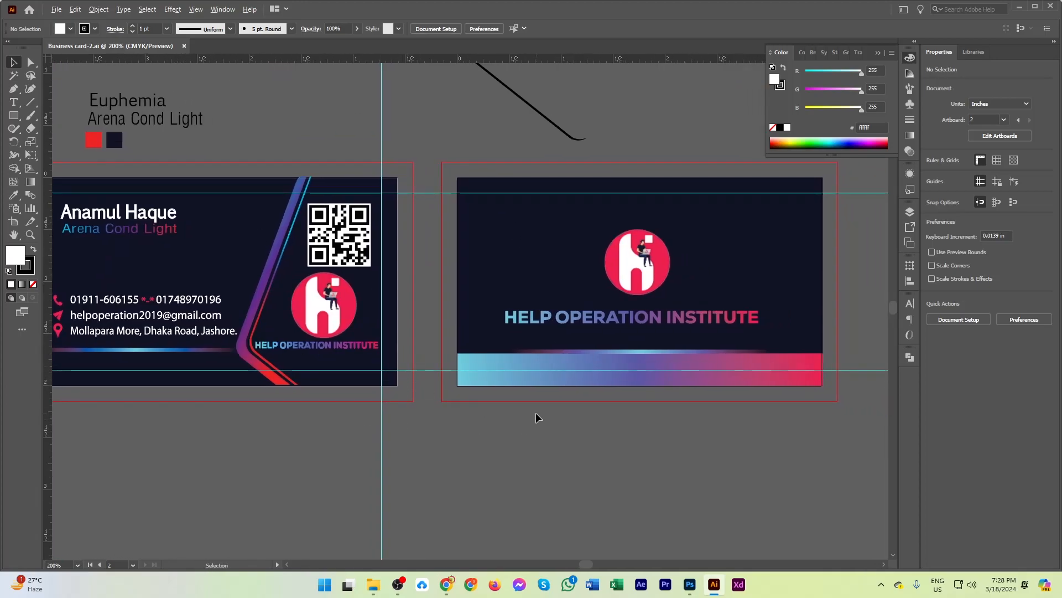
click(502, 372)
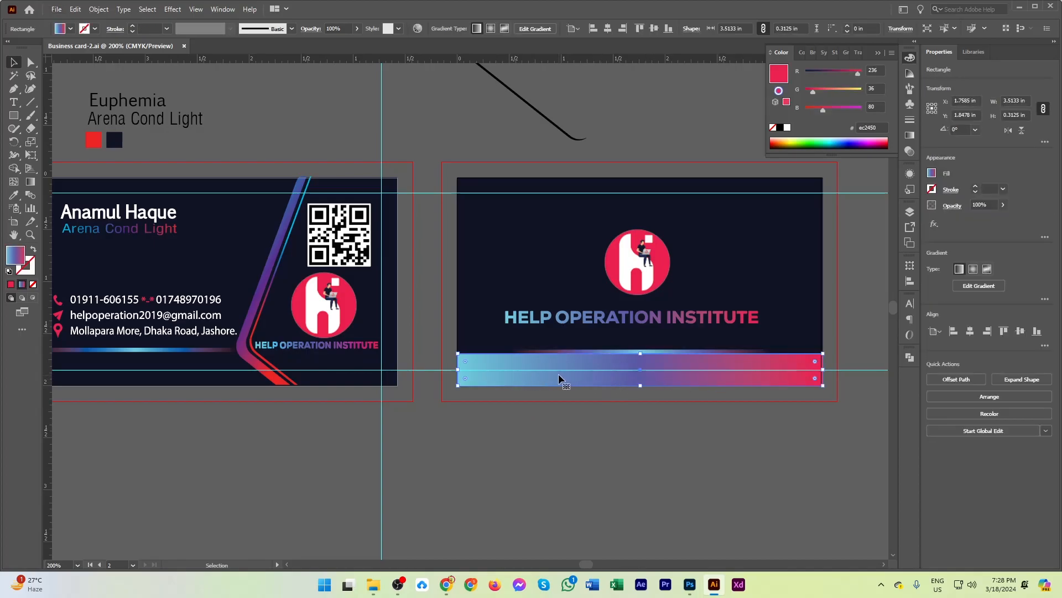
key(i)
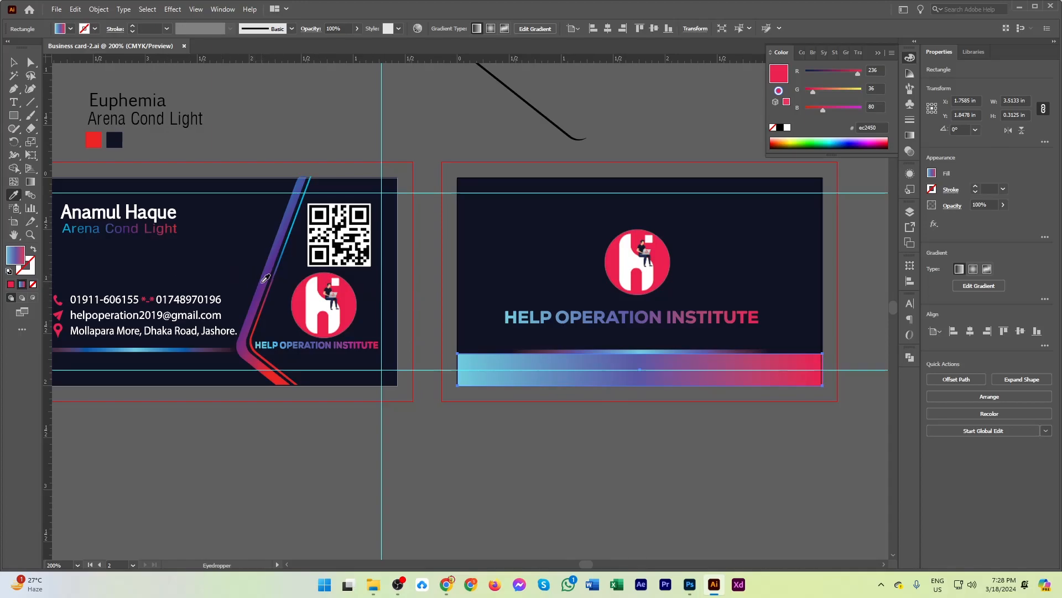
click(269, 280)
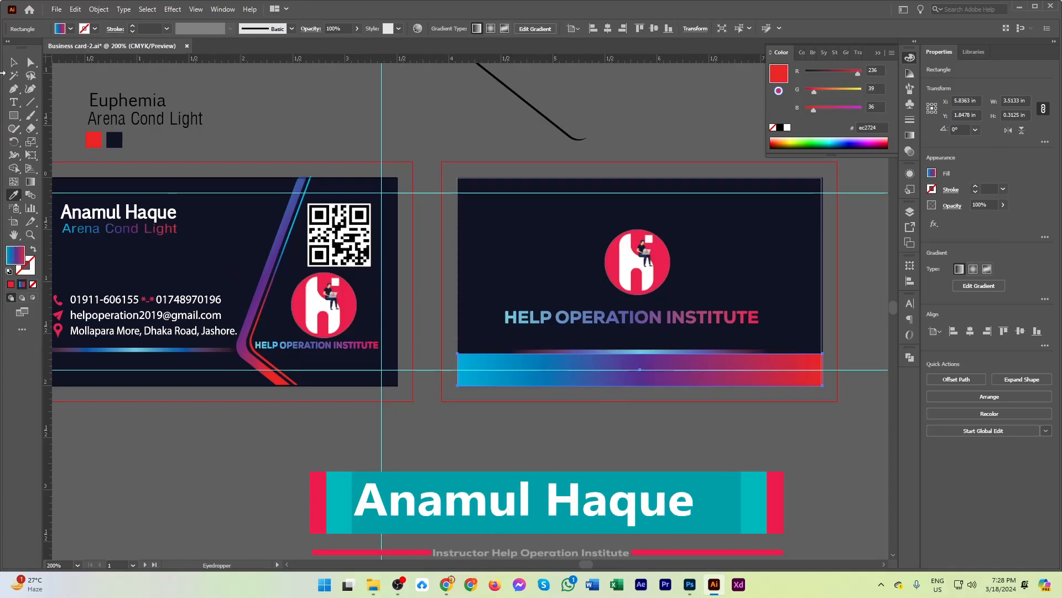
key(v)
Apply the gradient of the front card's thin horizontal line to the thin line above the back card's bottom band.
click(642, 350)
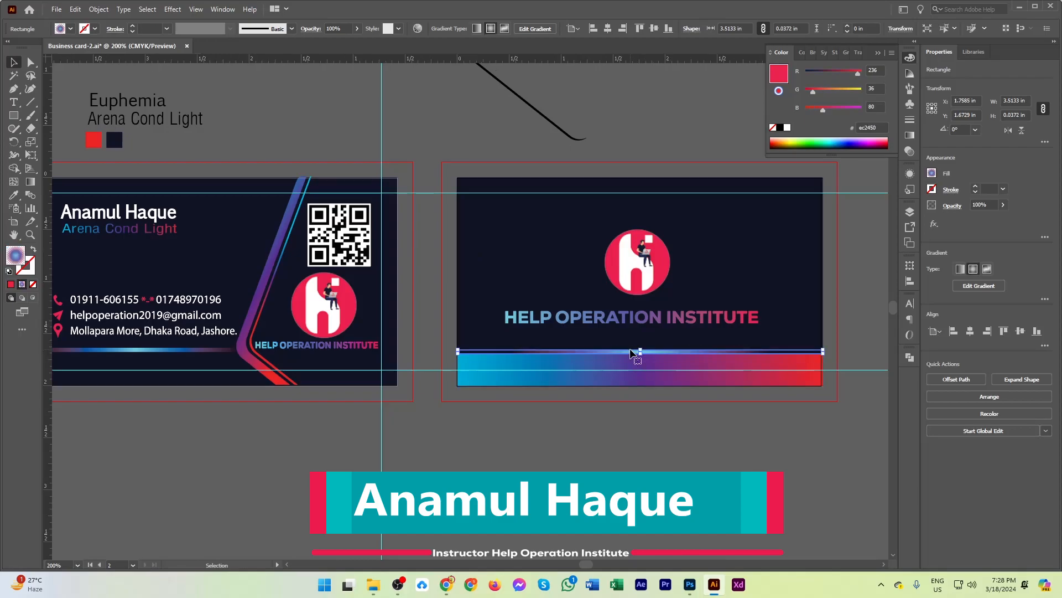
key(i)
click(279, 257)
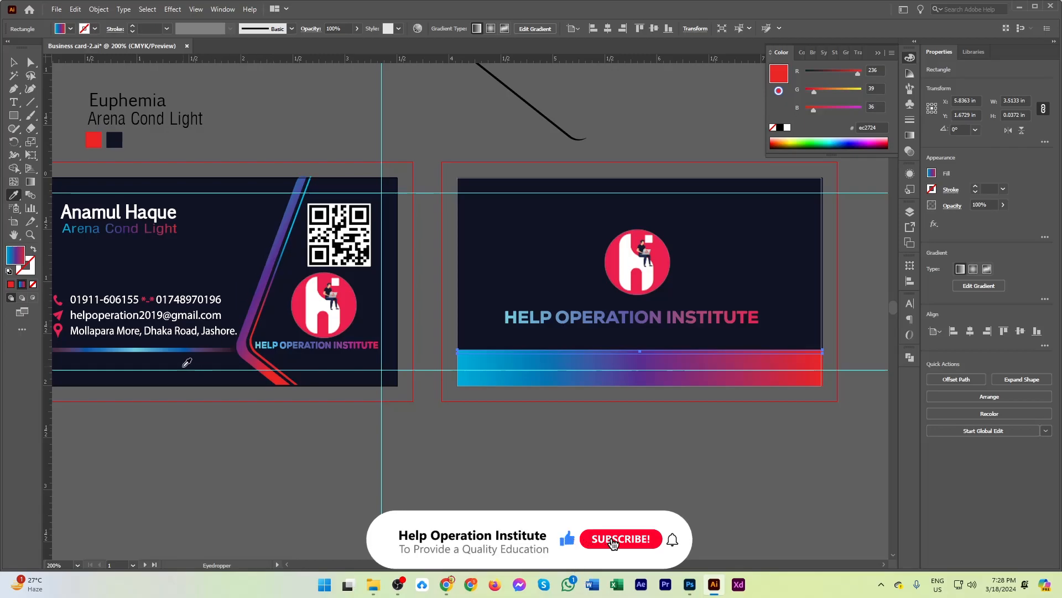
click(171, 347)
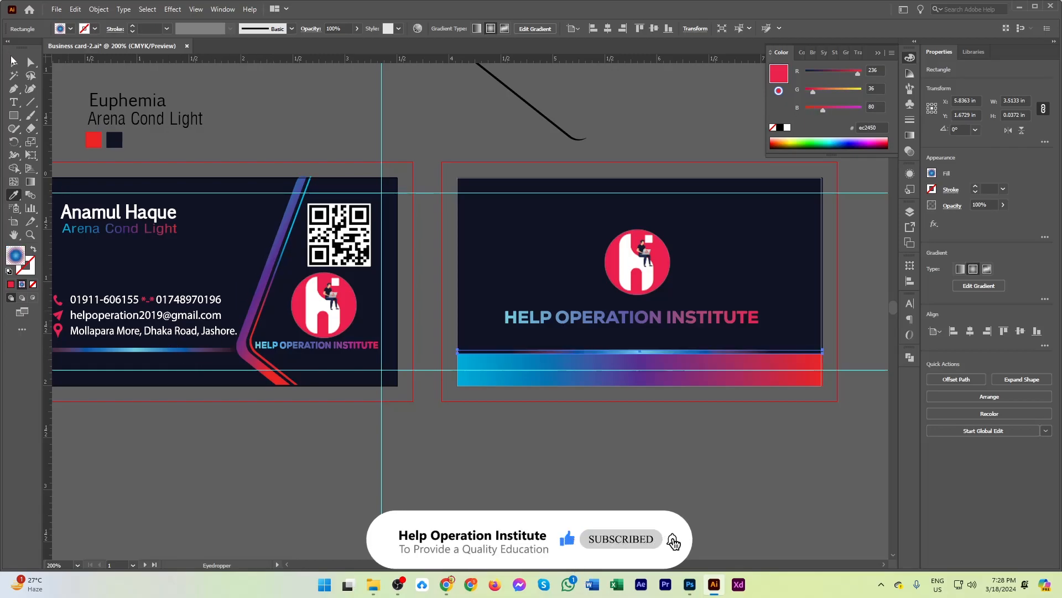
key(v)
click(636, 480)
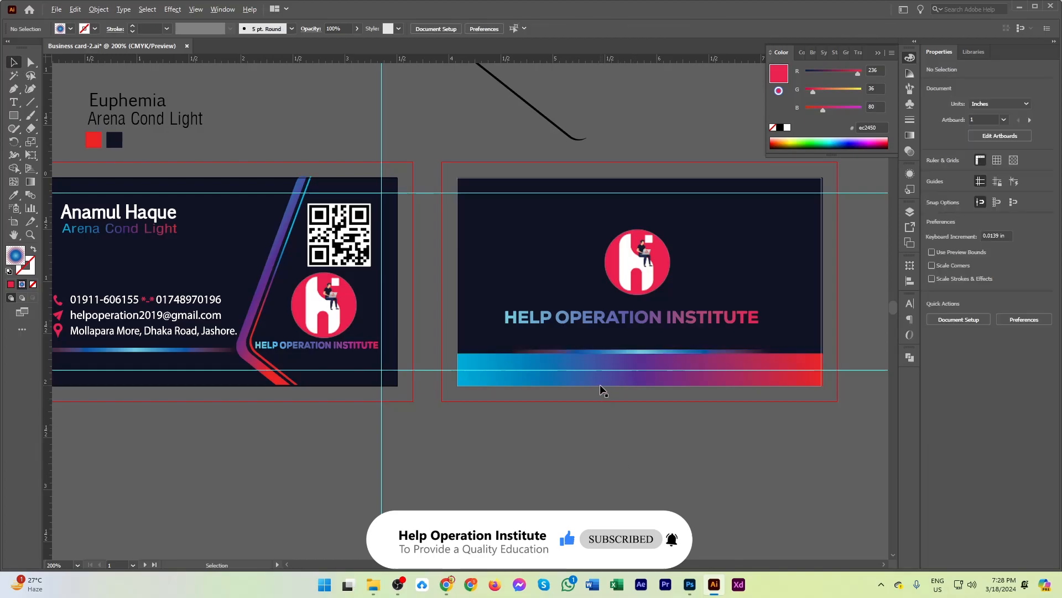
Inspect the back card's recoloured band and company name up close, and compare both cards side by side.
scroll(600, 384, up, 2)
scroll(599, 384, down, 2)
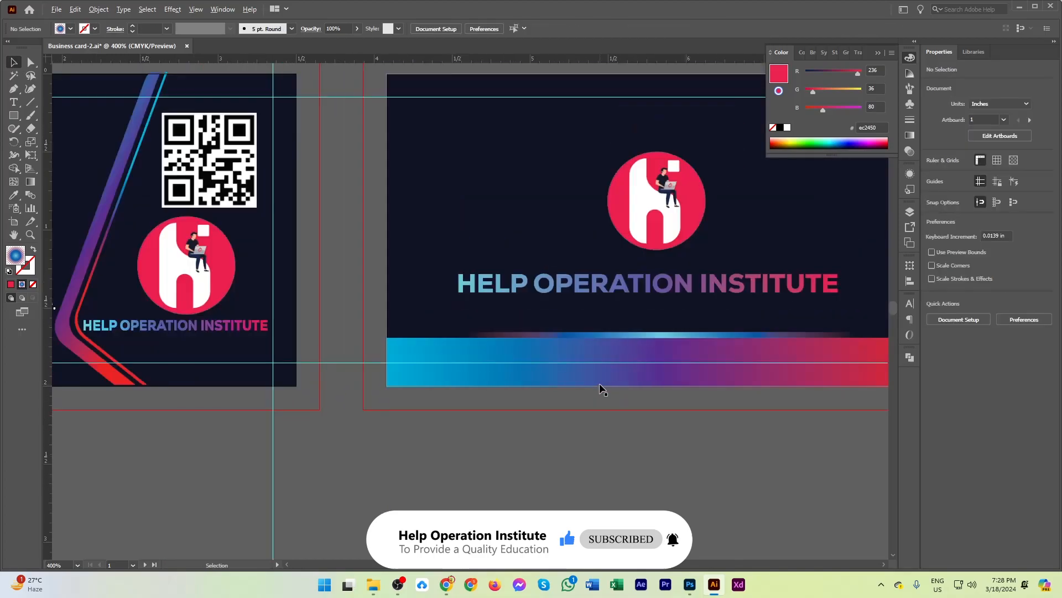
click(606, 325)
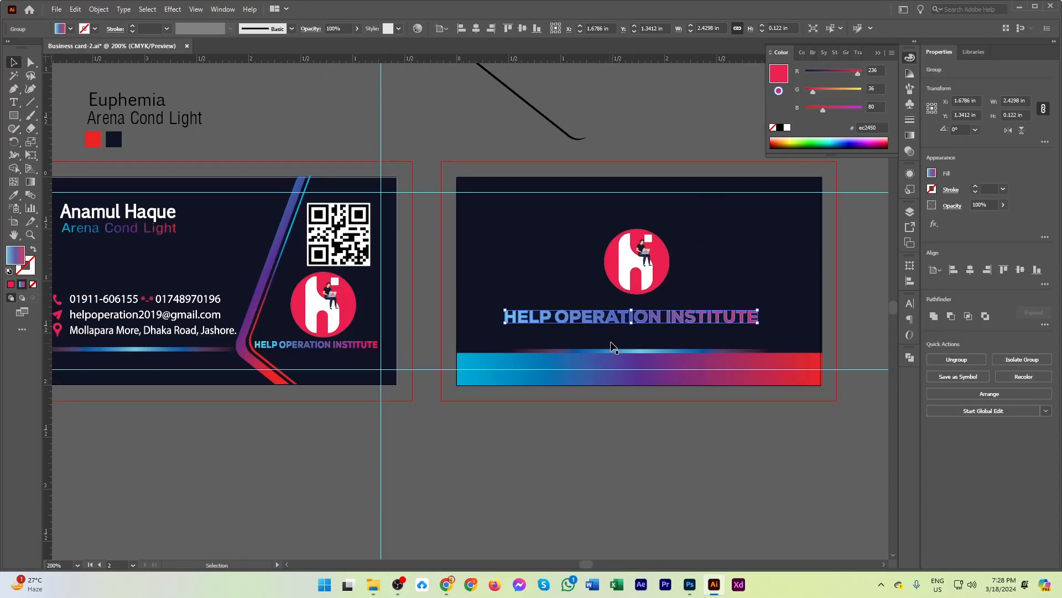
scroll(637, 324, down, 1)
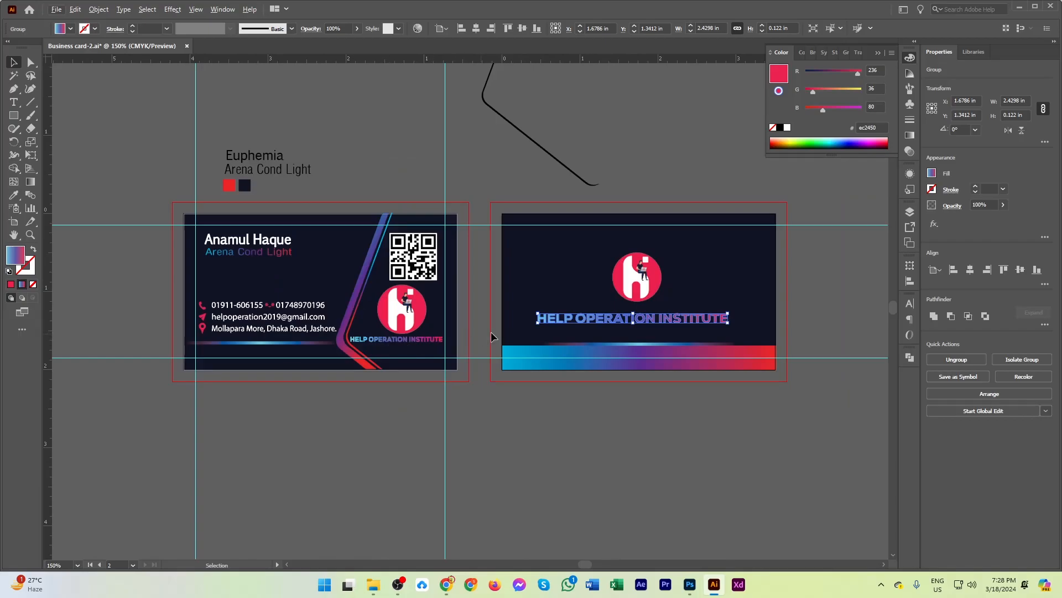
scroll(704, 291, up, 2)
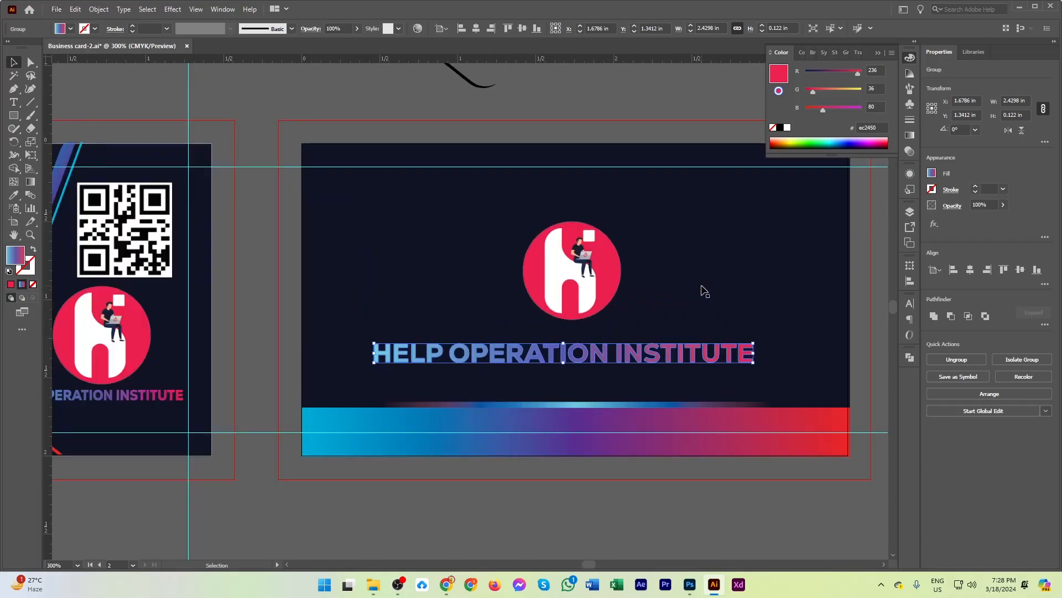
scroll(704, 291, down, 1)
scroll(704, 291, down, 1)
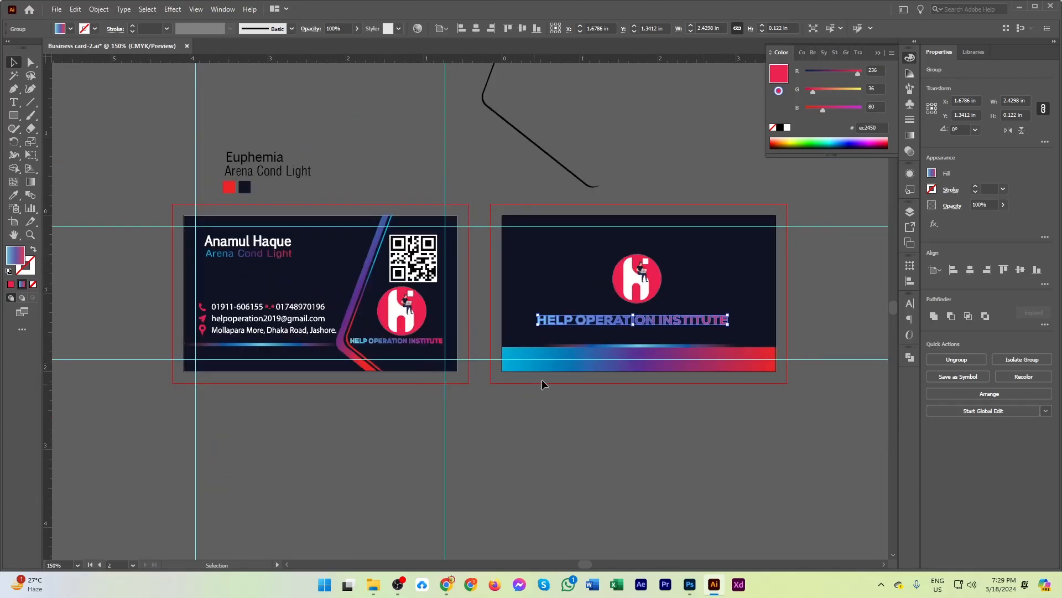
Set up an export of the design as JPEG (*.JPG) in the Business Card folder with Use Artboards enabled.
click(58, 11)
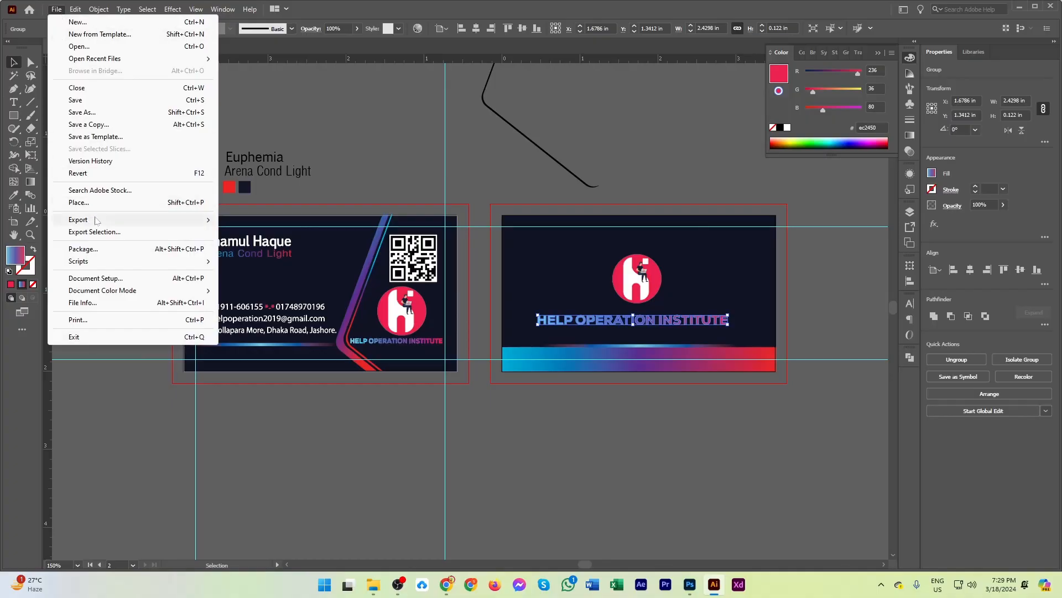
mouse_move(95, 221)
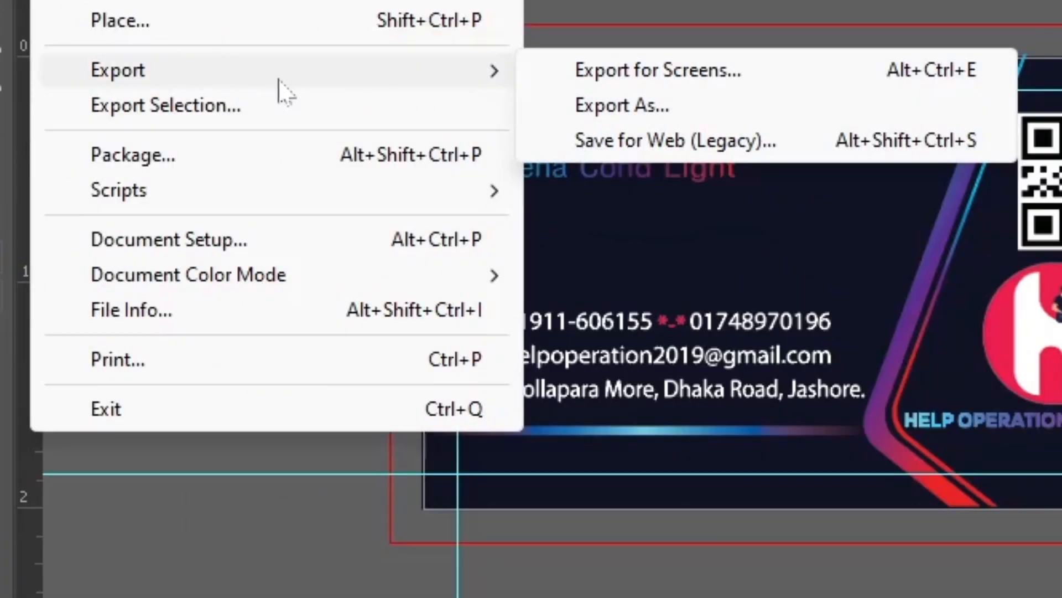
mouse_move(288, 78)
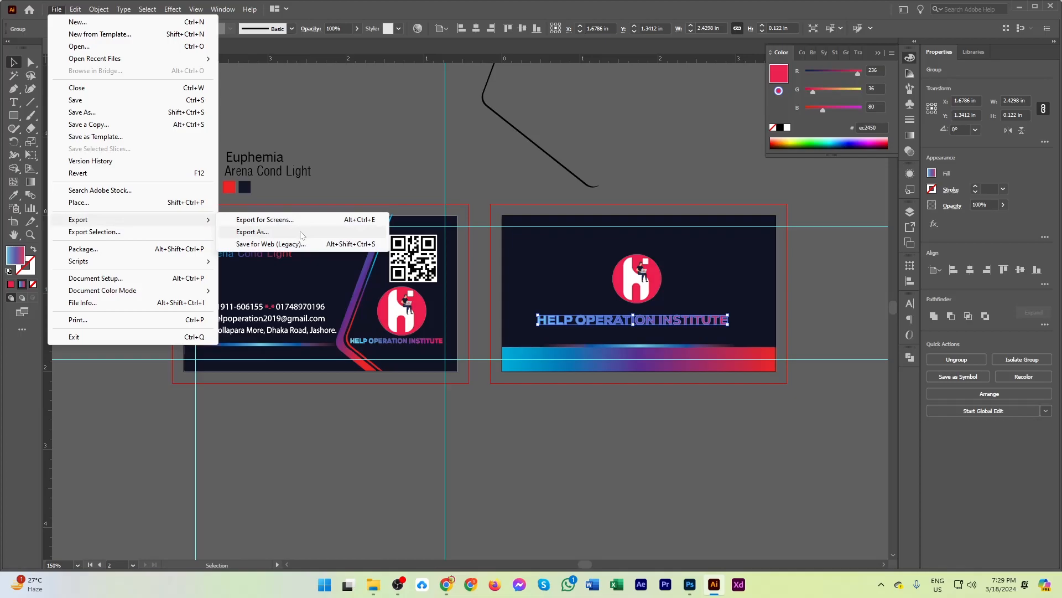
click(302, 232)
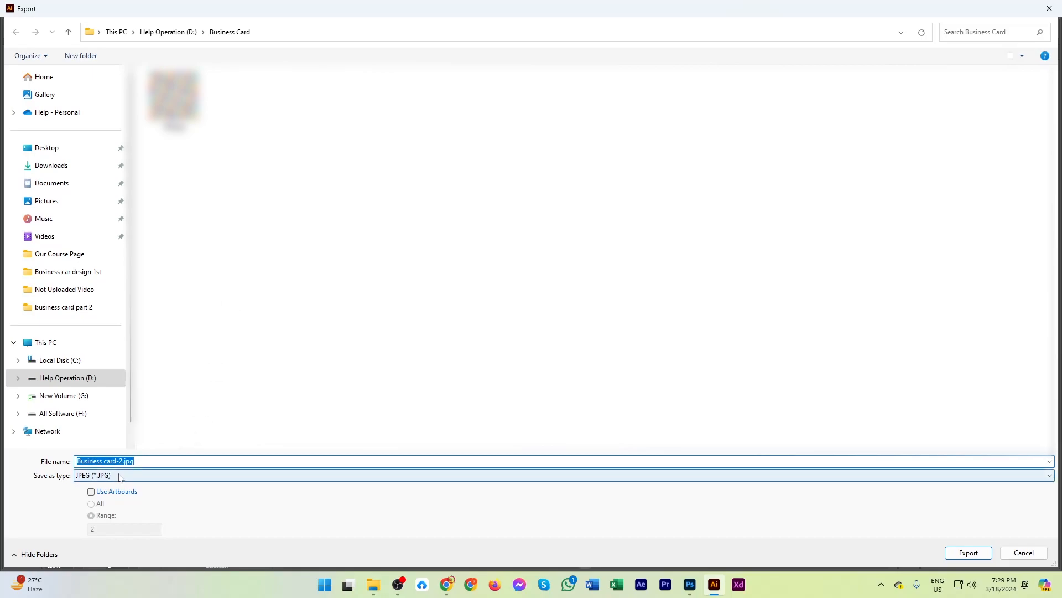
click(91, 491)
click(122, 475)
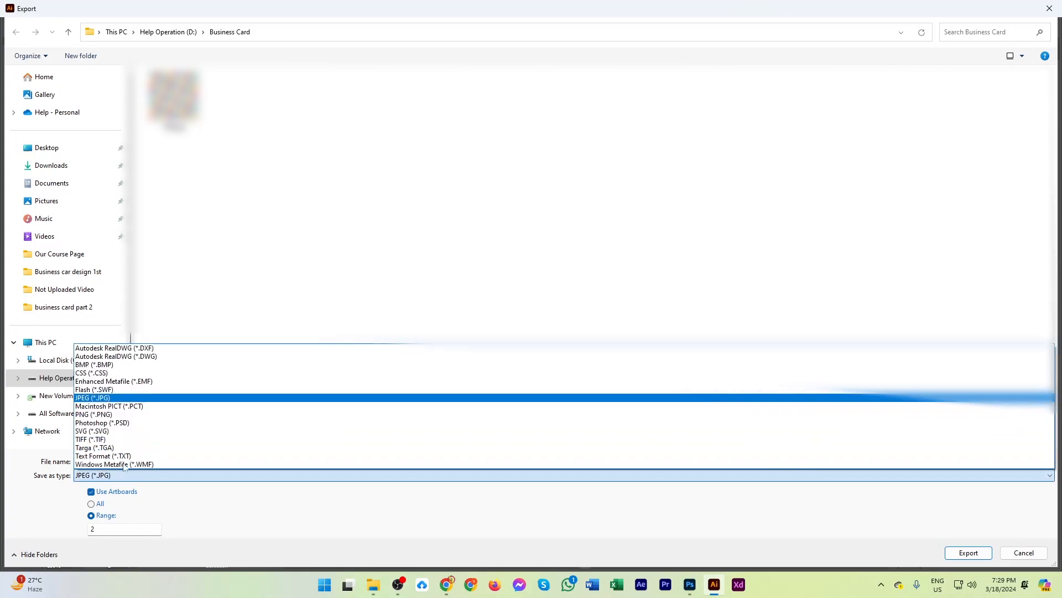
click(111, 399)
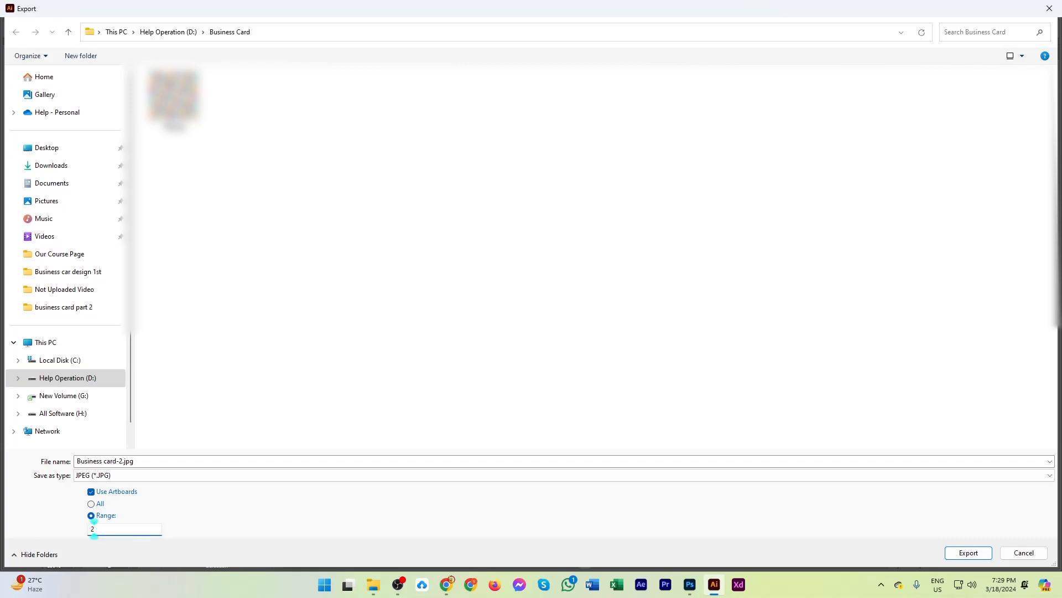
Limit the export to the artboard range 1,2 and proceed to the JPEG options.
click(92, 505)
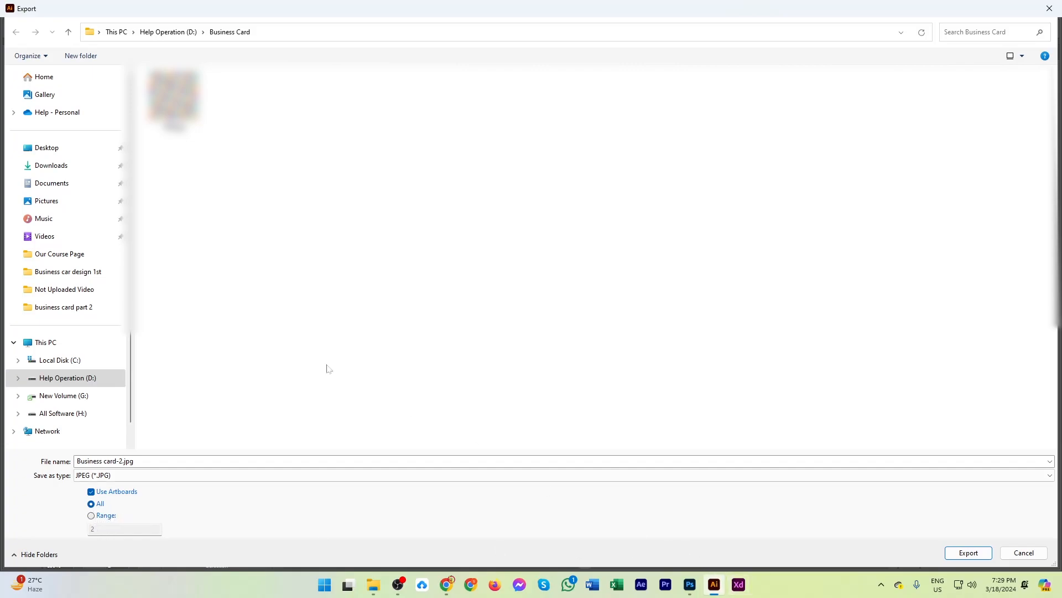
click(92, 516)
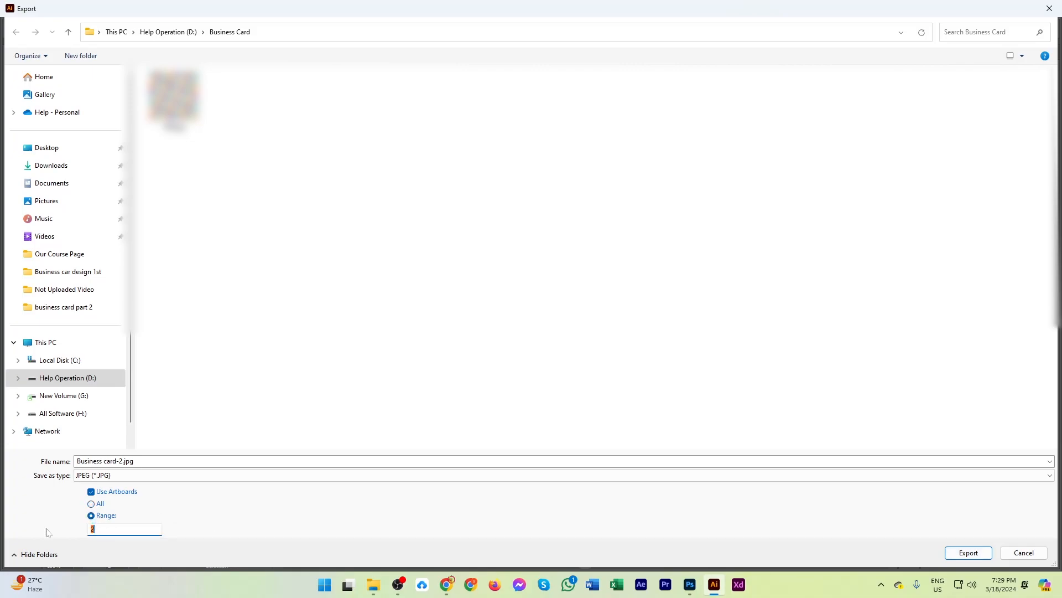
text(1-20)
key(BackSpace)
key(BackSpace)
key(BackSpace)
text(,2)
click(968, 553)
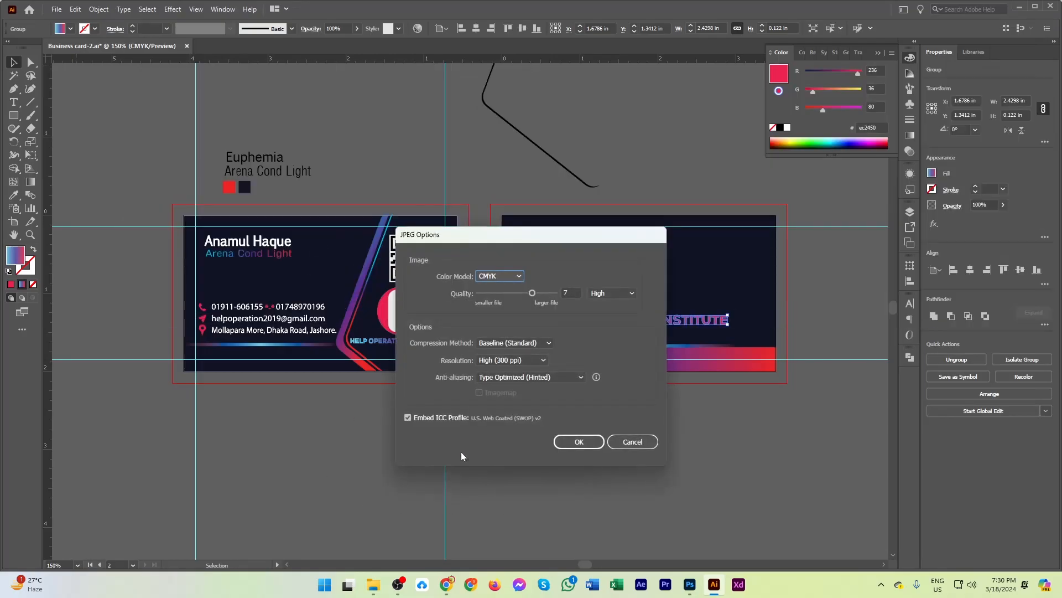
Export the JPEGs with the RGB color model, Maximum quality of 10 and High (300 ppi) resolution.
click(500, 276)
click(500, 288)
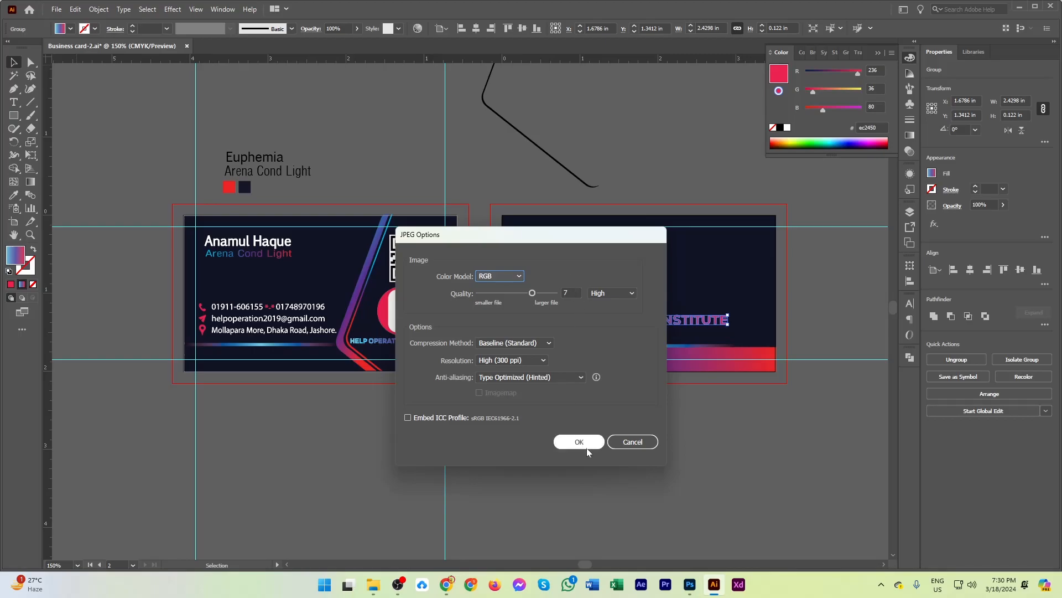
click(544, 361)
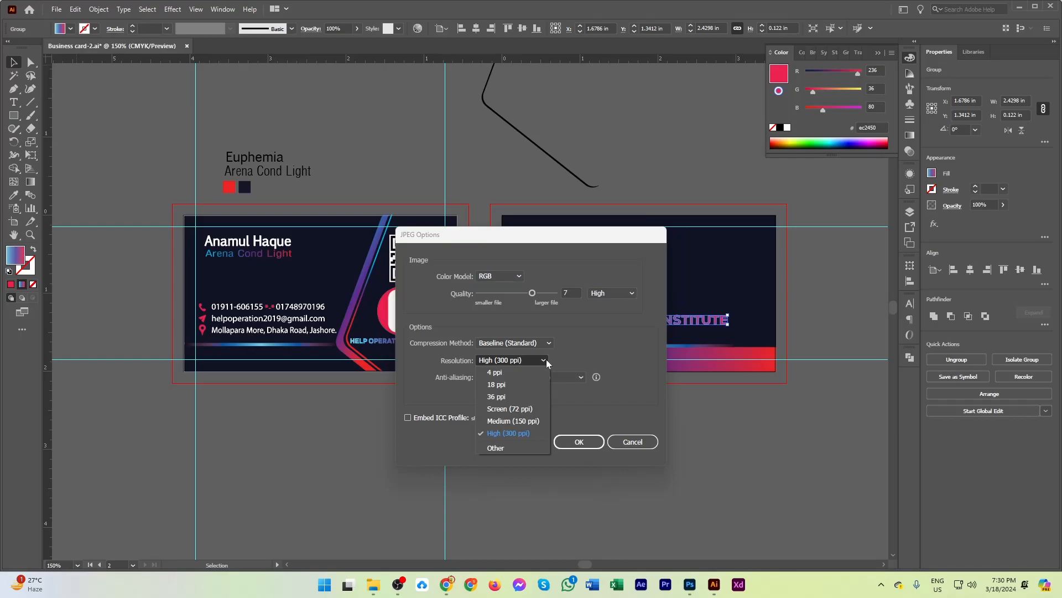
click(577, 450)
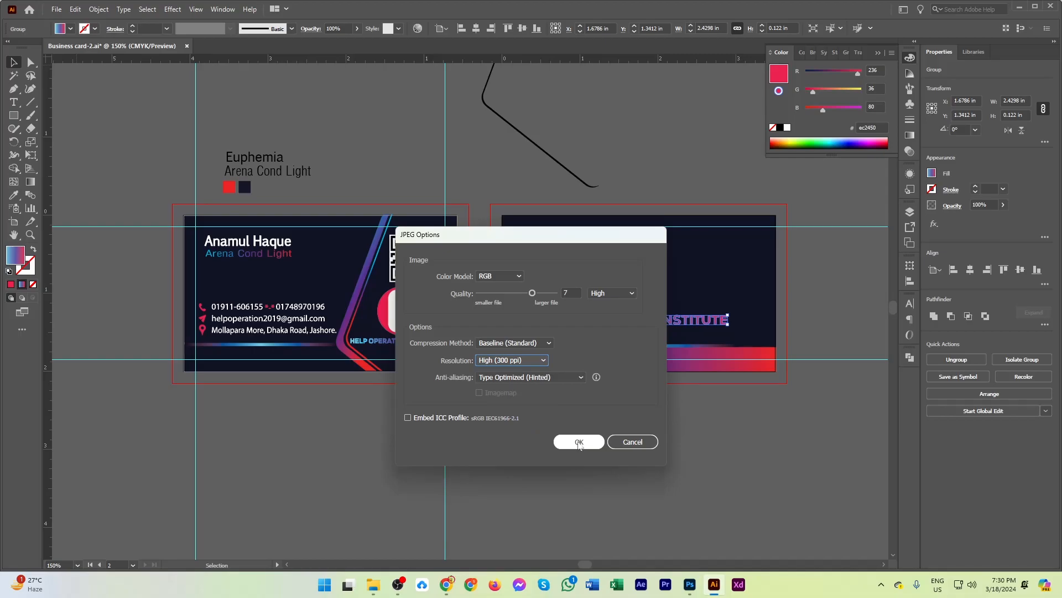
drag(532, 293, 603, 294)
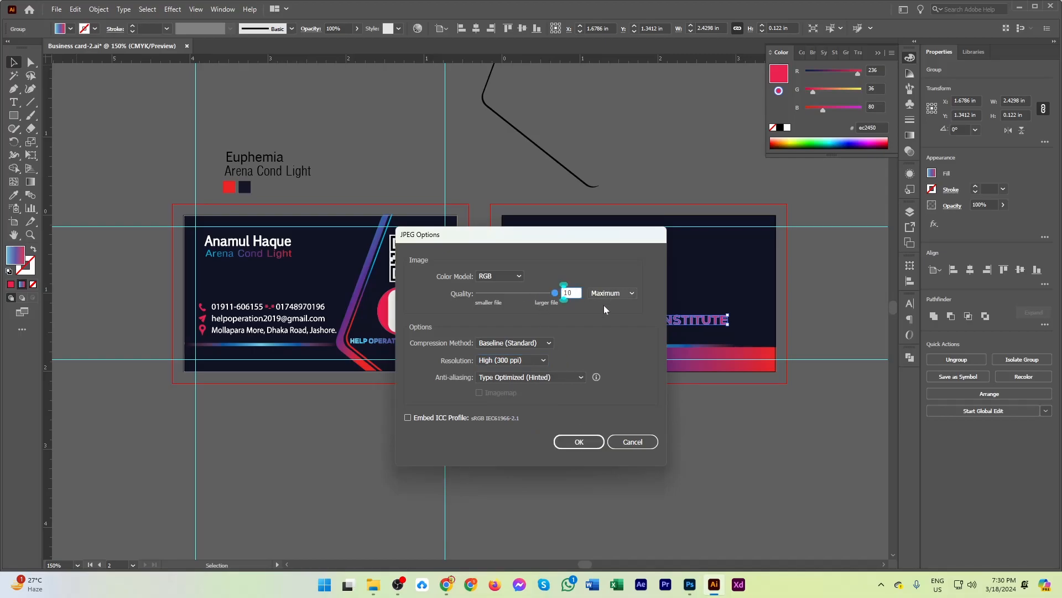
click(588, 442)
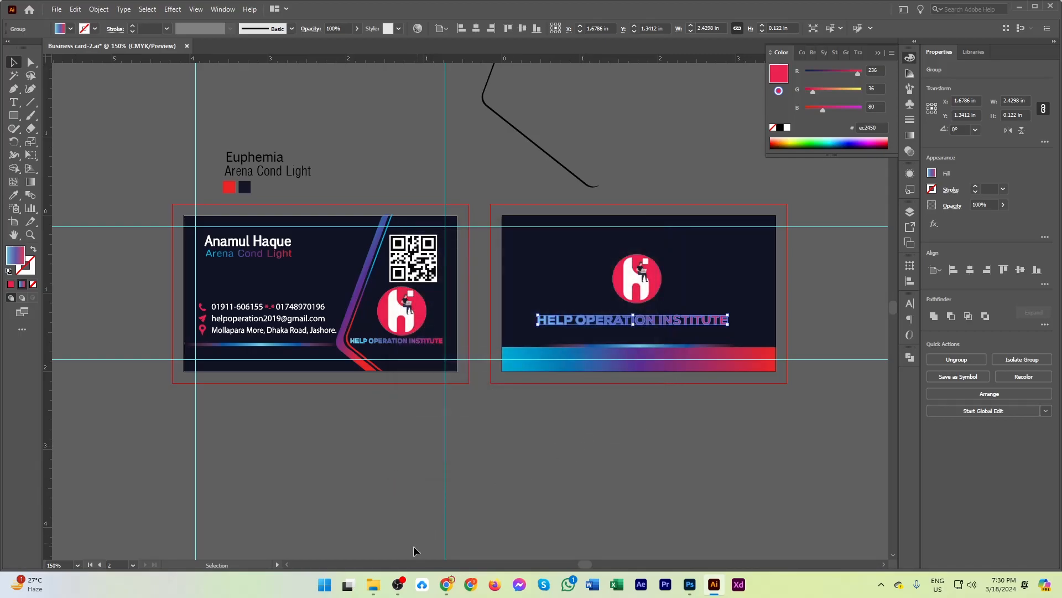
Switch to File Explorer and open the Business Card folder on drive D in a new tab.
click(373, 584)
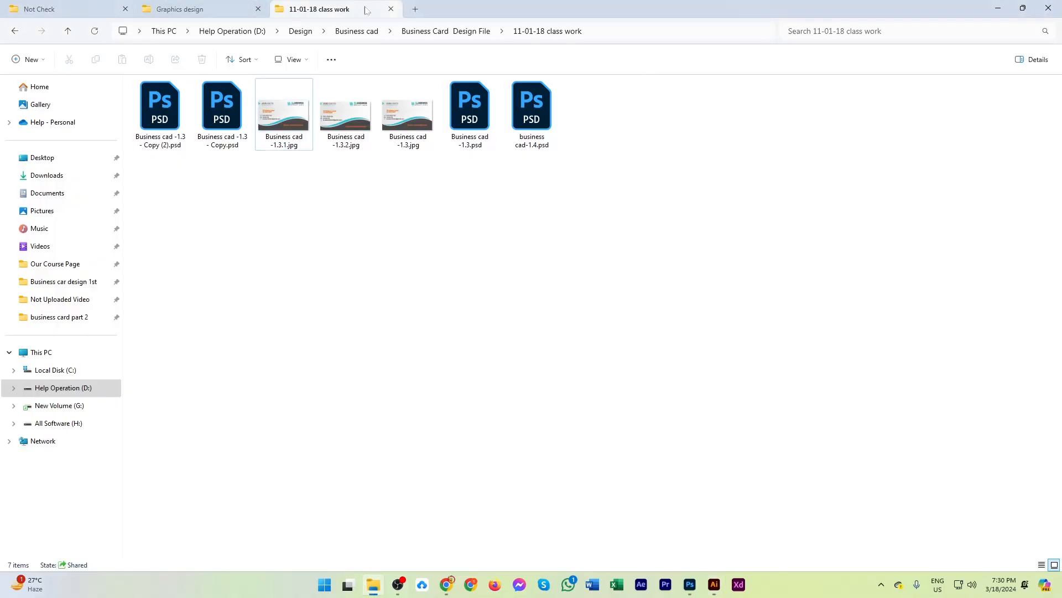
click(415, 9)
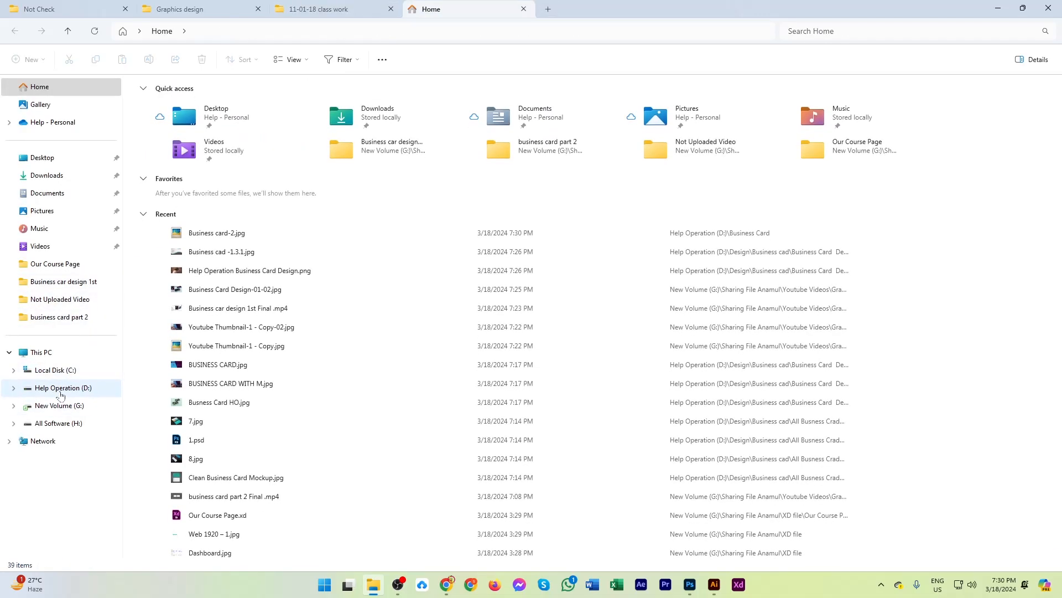
click(61, 389)
click(289, 120)
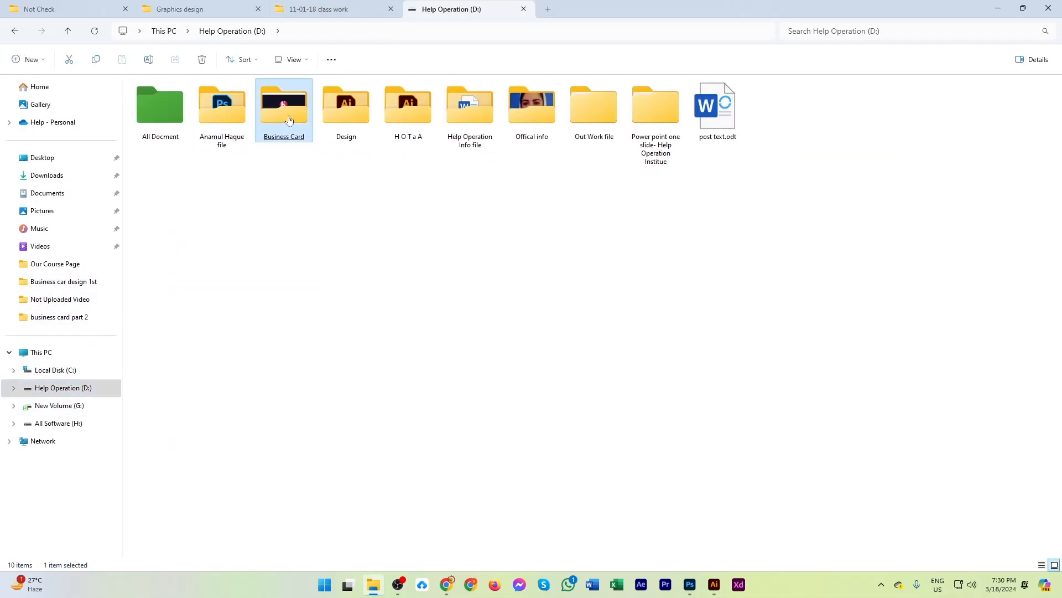
double_click(288, 121)
Preview the exported front card image Business card-2-01.jpg, examine it up close, and close the preview.
double_click(408, 110)
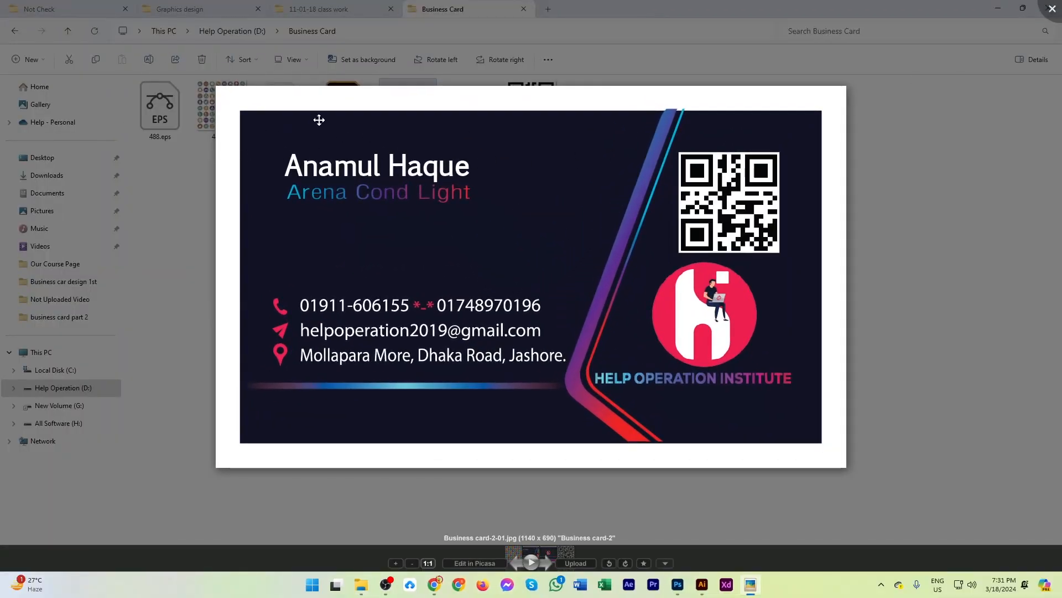
scroll(670, 116, up, 6)
scroll(663, 112, down, 6)
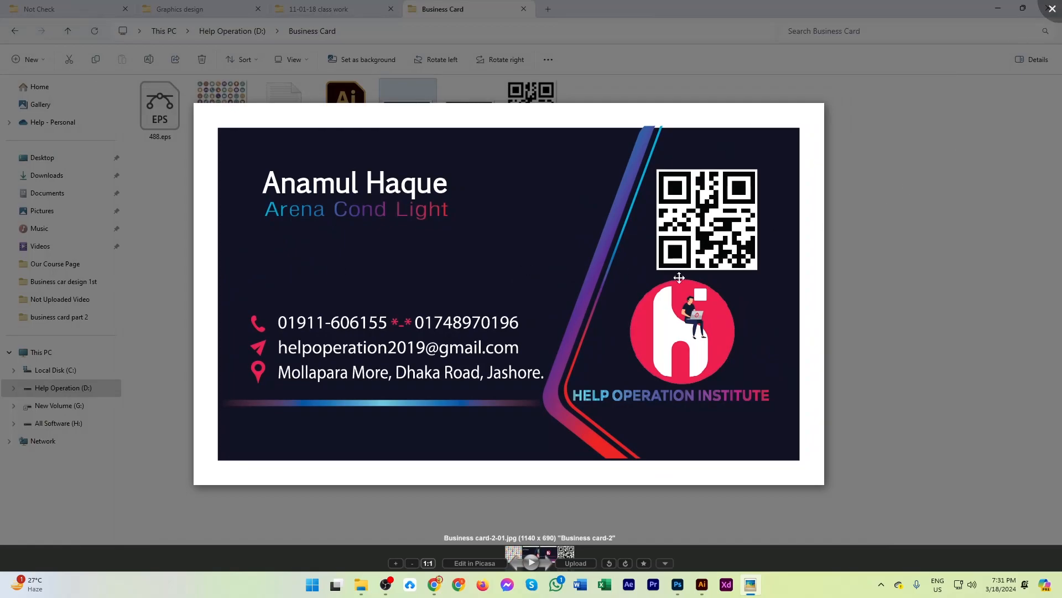
click(1051, 8)
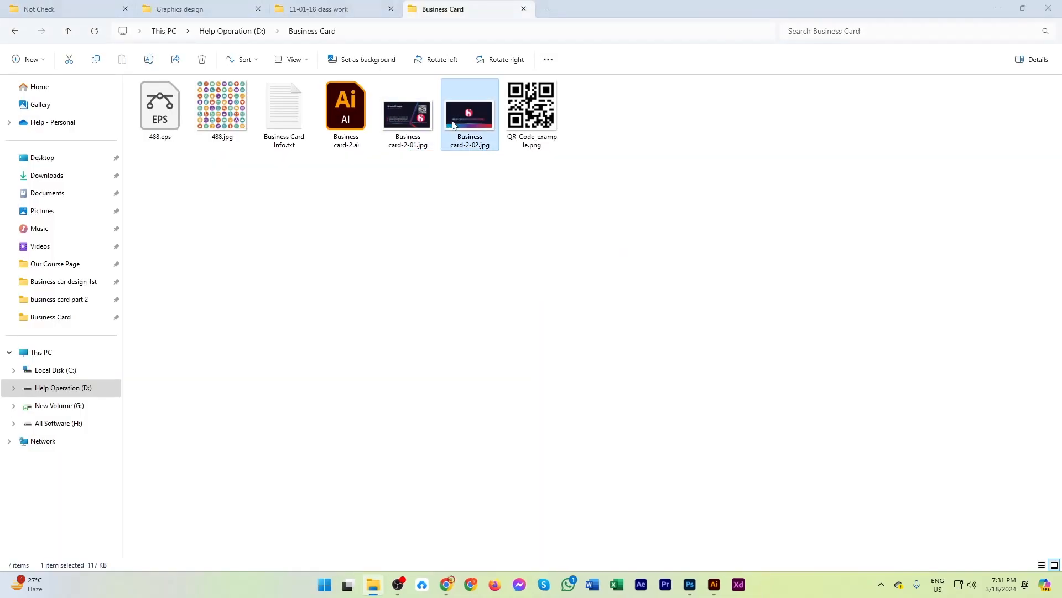
Preview the exported back card image Business card-2-02.jpg, close it, then switch to Illustrator and clear the selection.
double_click(453, 124)
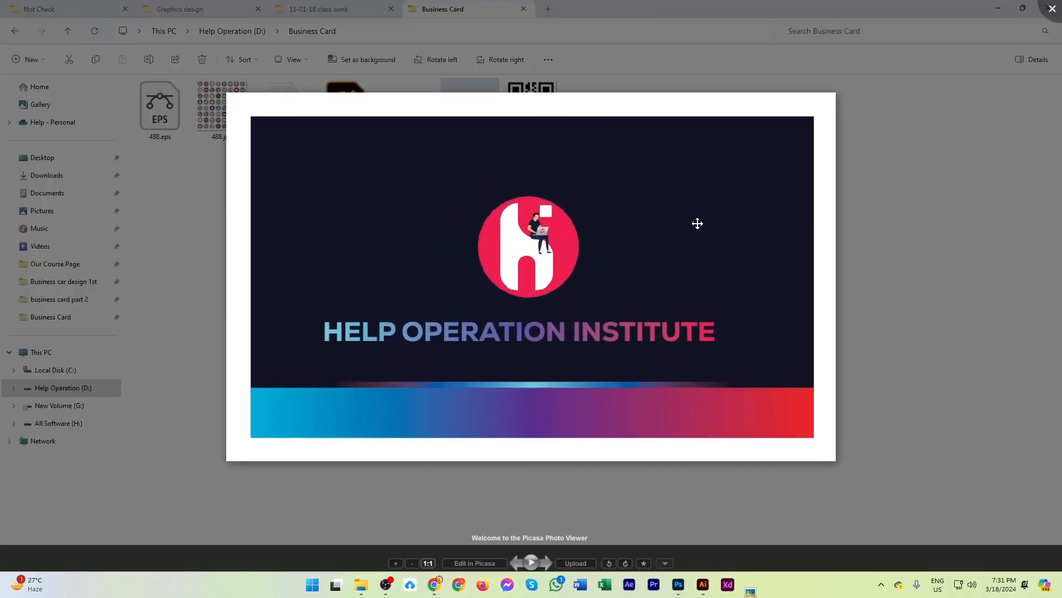
click(1052, 9)
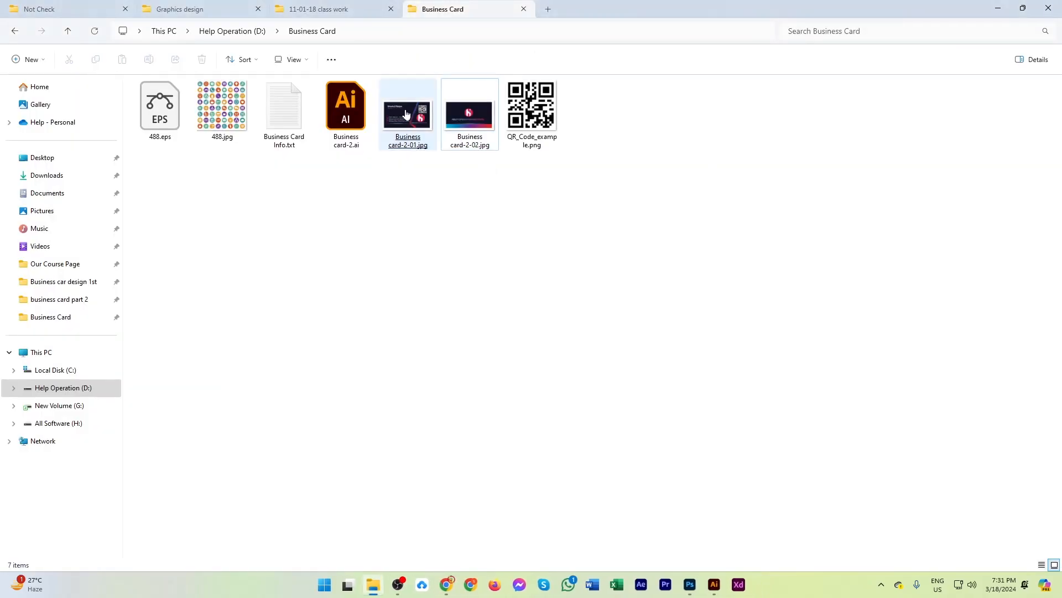
click(713, 584)
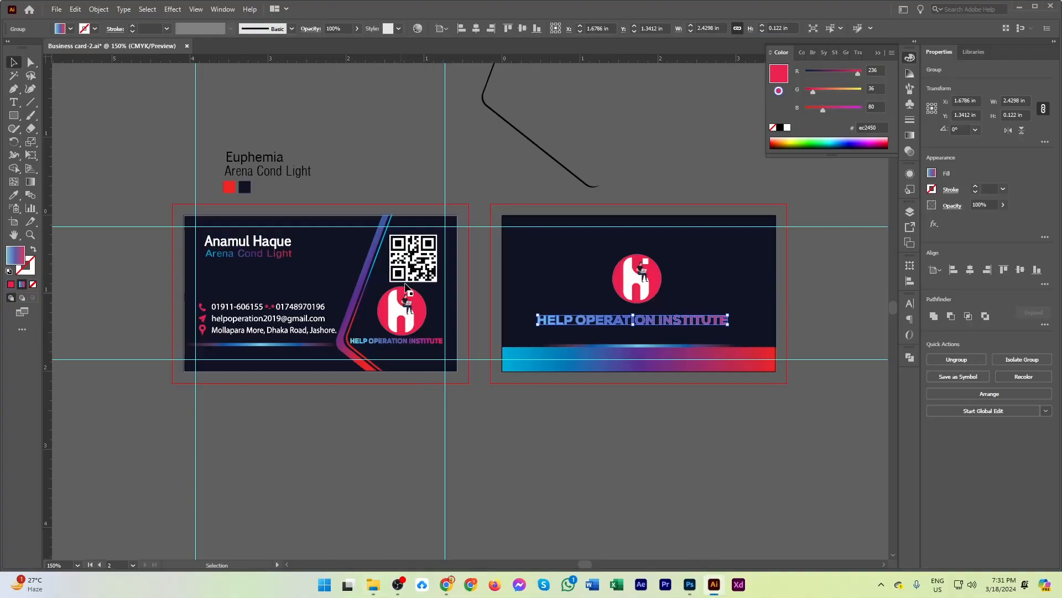
click(467, 276)
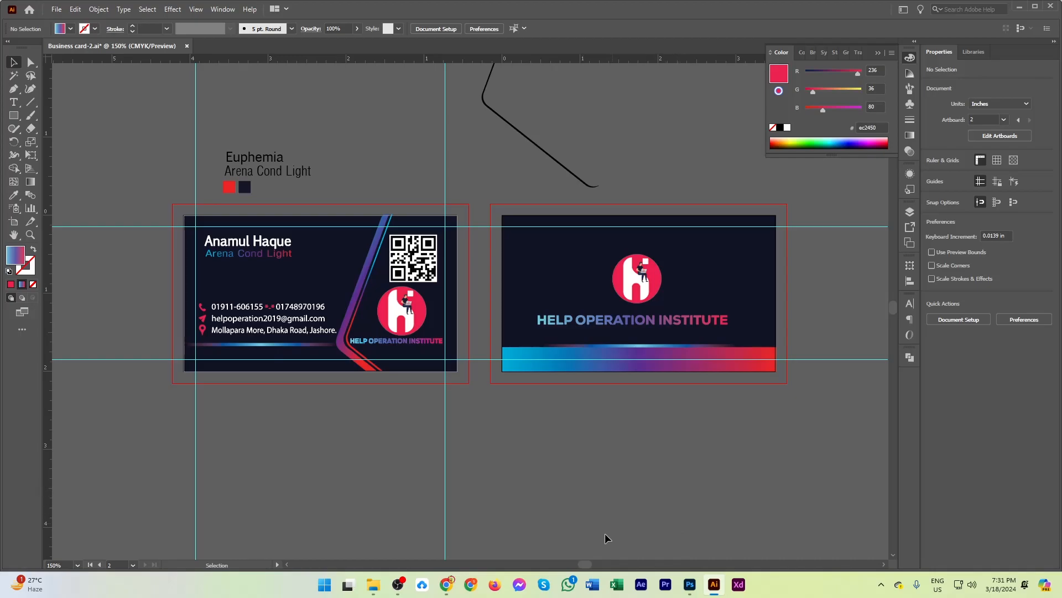
Switch to File Explorer, preview Business card-2-01.jpg again at a larger size, and close the preview.
click(373, 585)
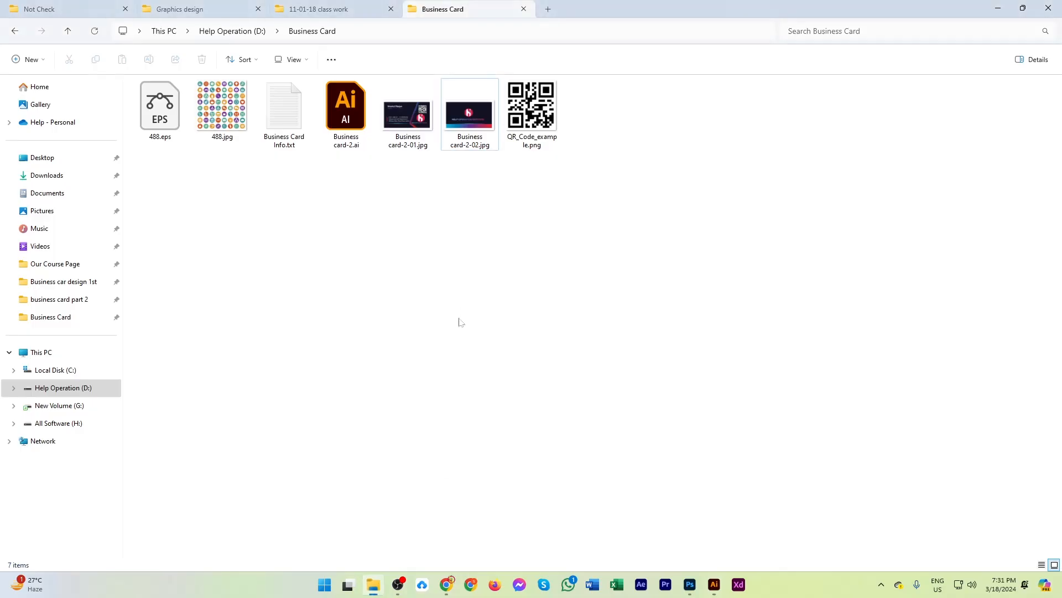
double_click(380, 110)
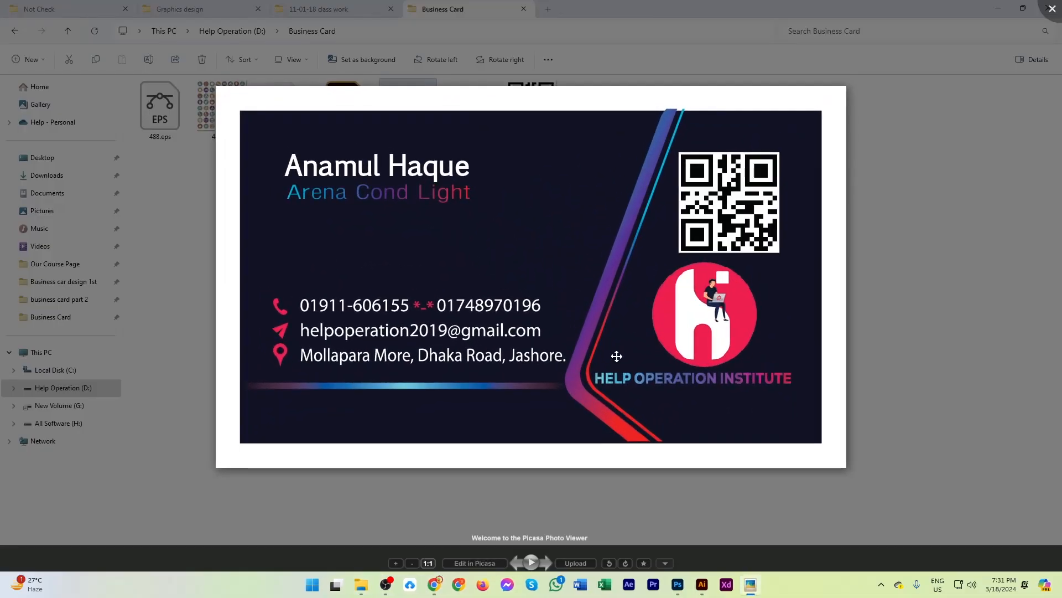
scroll(617, 356, up, 2)
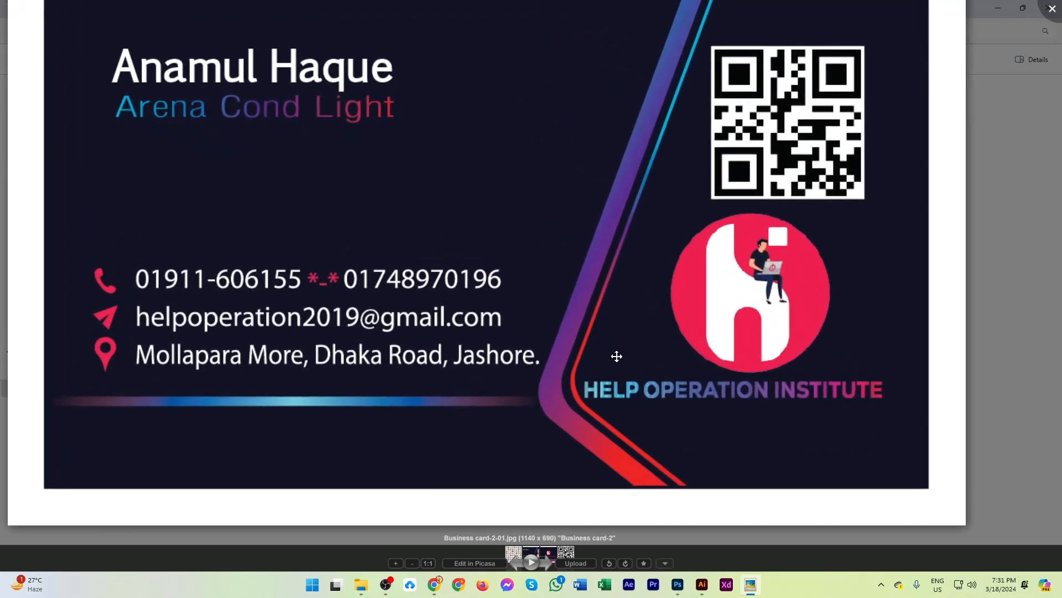
click(1050, 7)
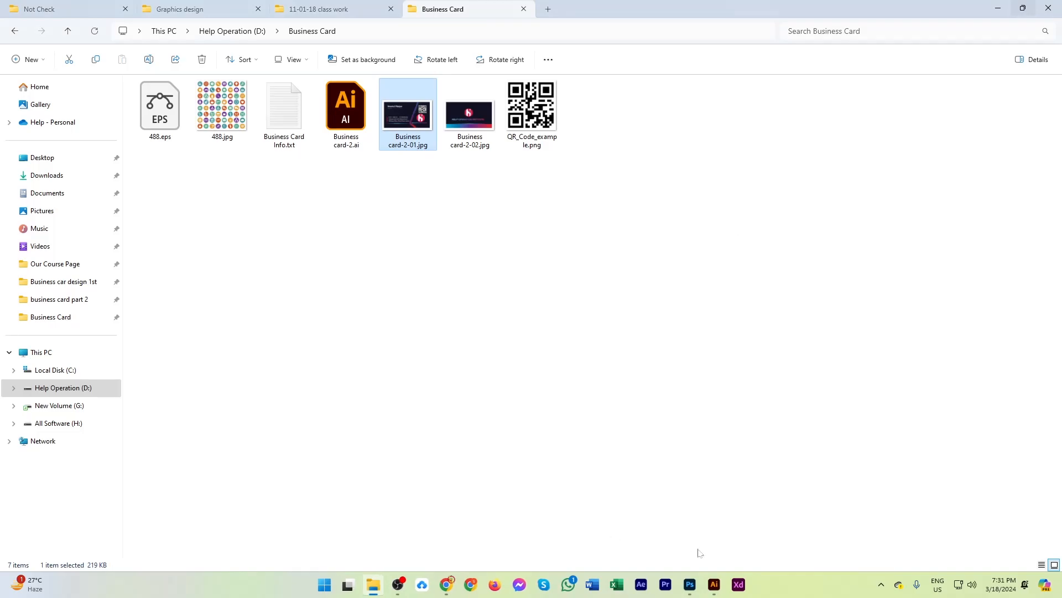
Open Business cad -1.3.1.jpg in the 11-01-18 class work folder and compare its edges with those of Business cad -1.3.2.jpg.
click(690, 585)
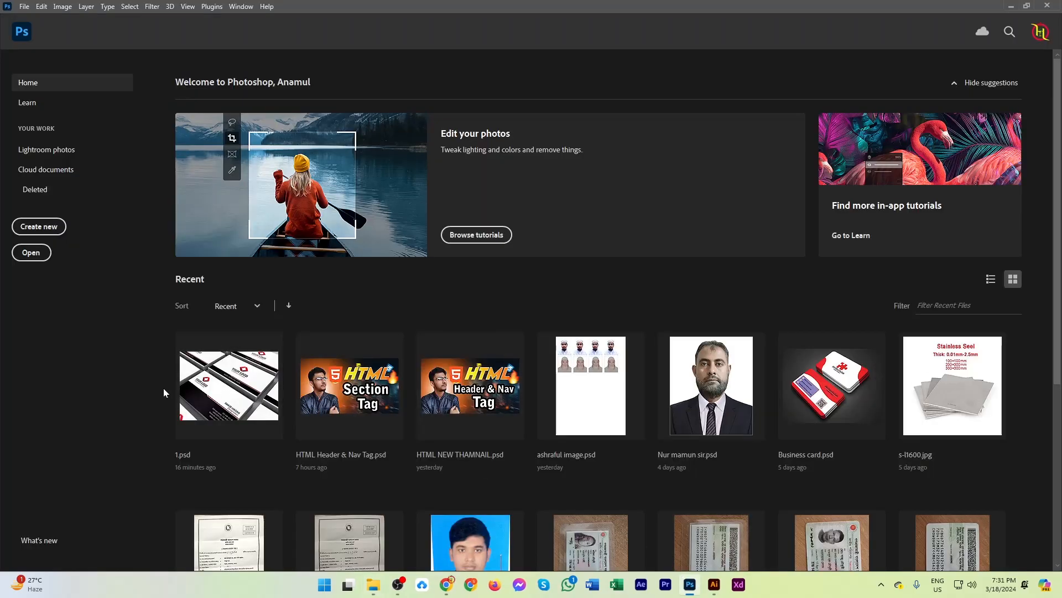
click(373, 584)
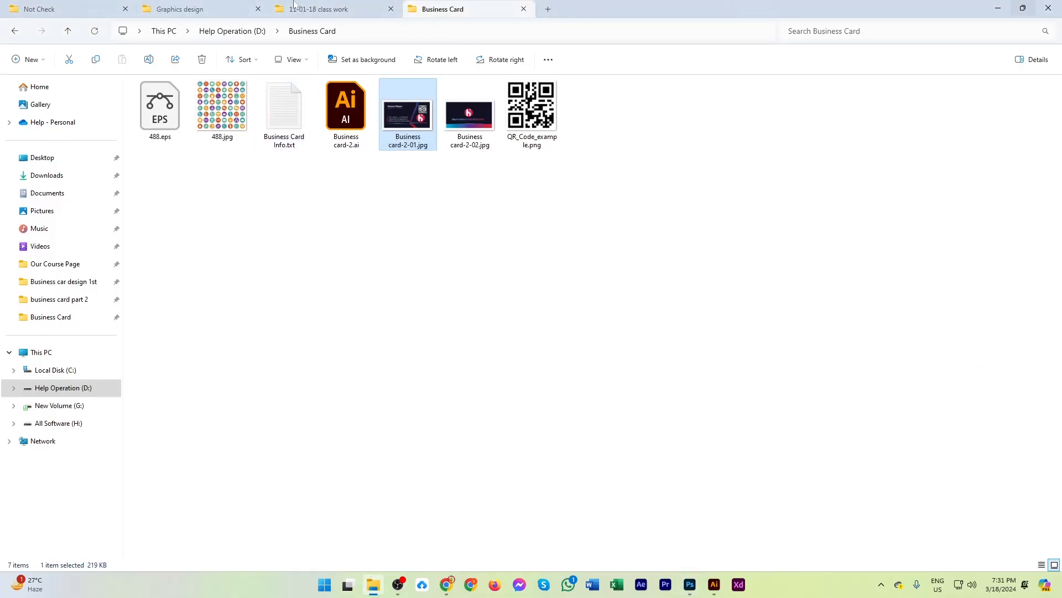
click(319, 9)
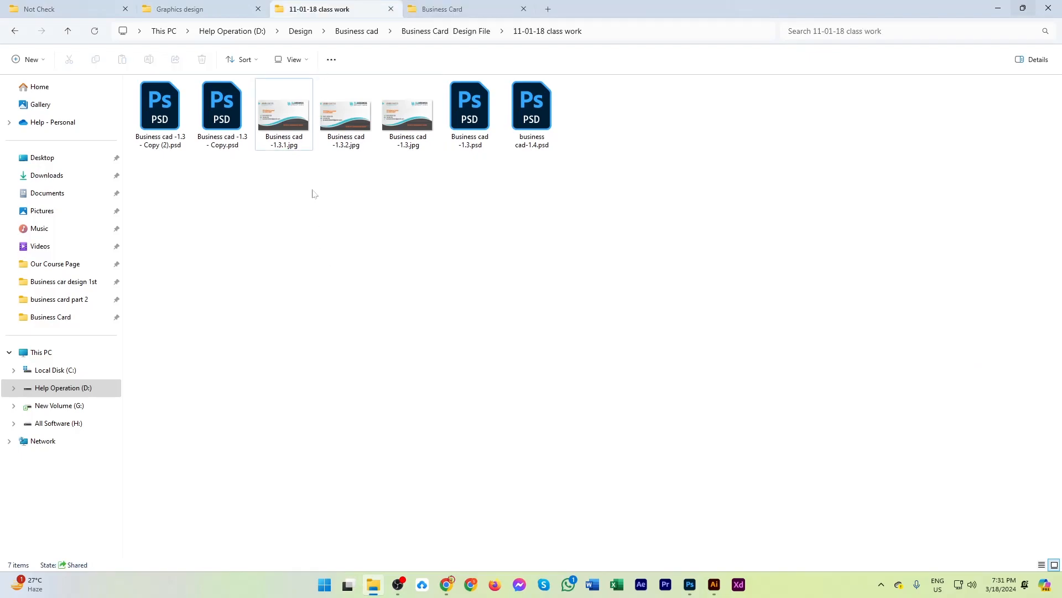
click(295, 121)
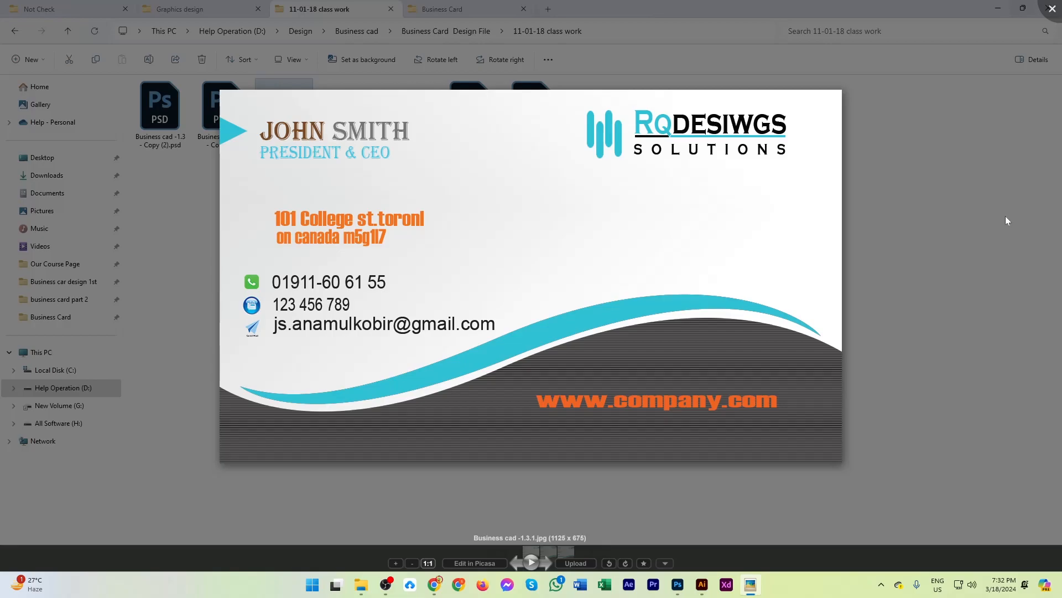
key(Right)
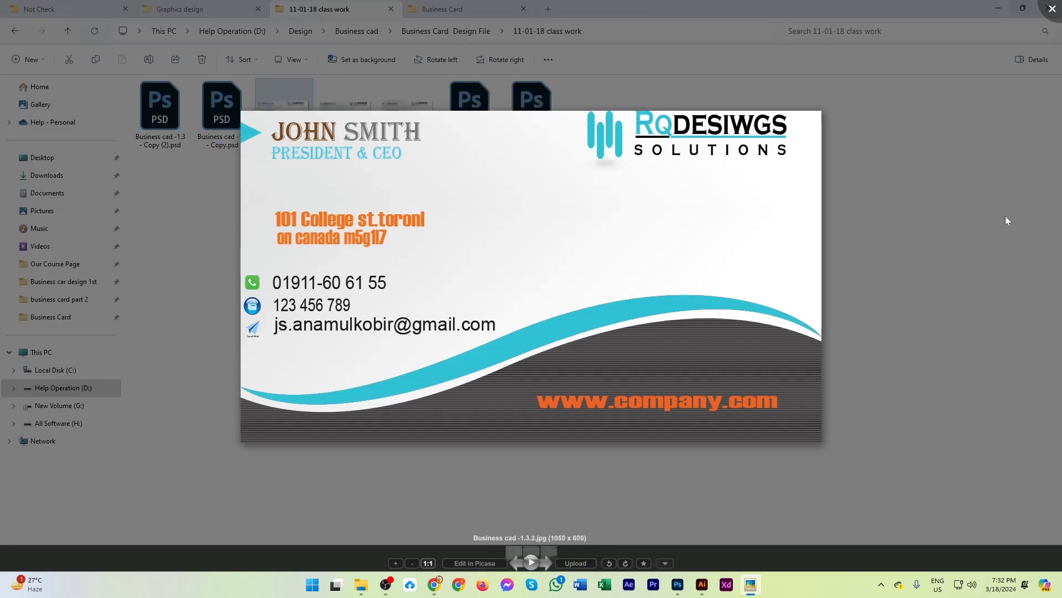
key(Left)
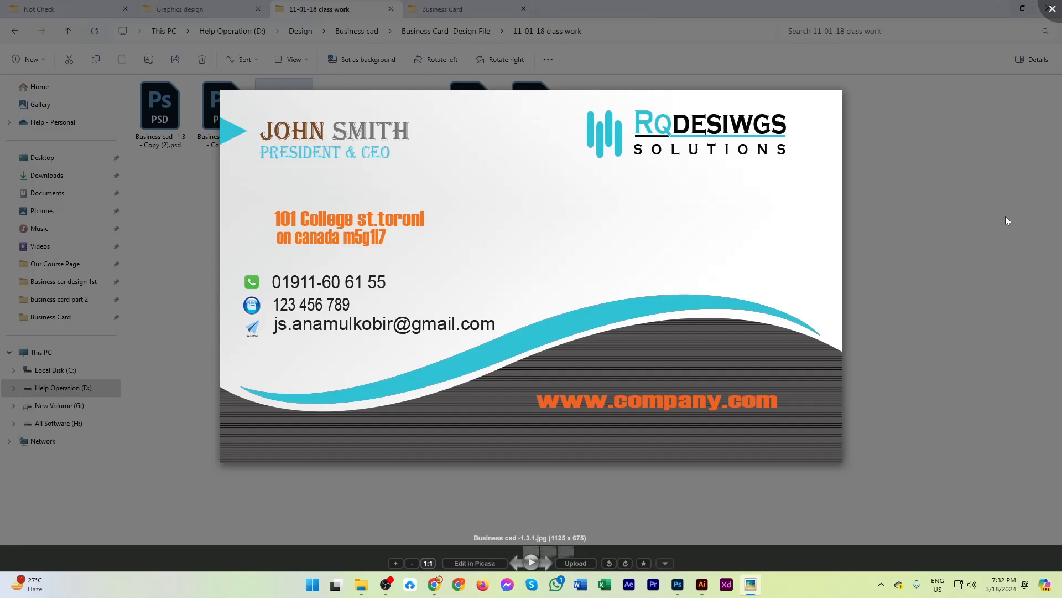
key(Right)
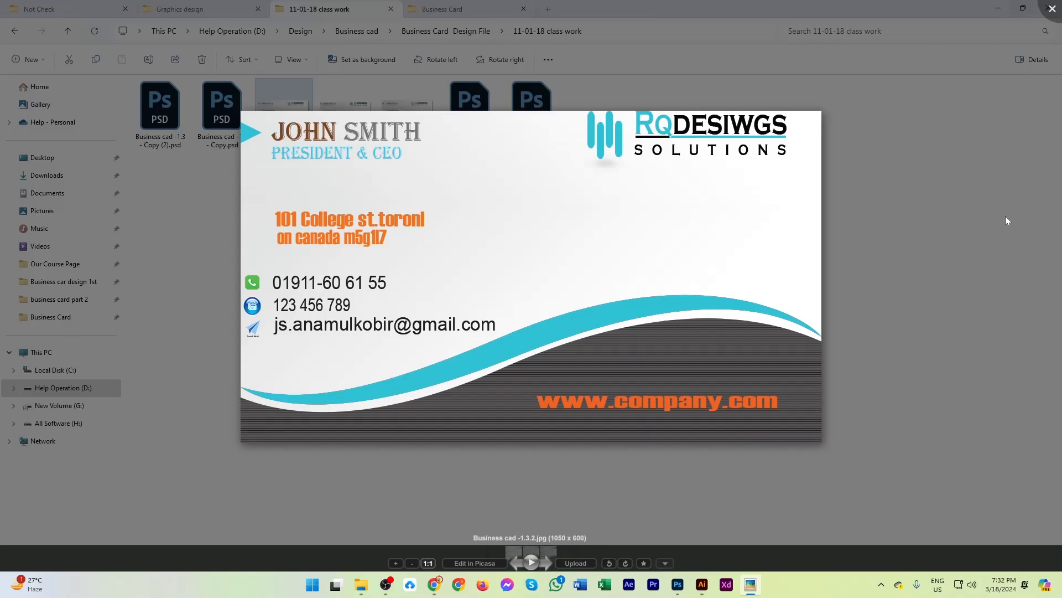
Switch to Illustrator and nudge the front card's name and job-title text left and up to the corner of the margin guides.
click(701, 585)
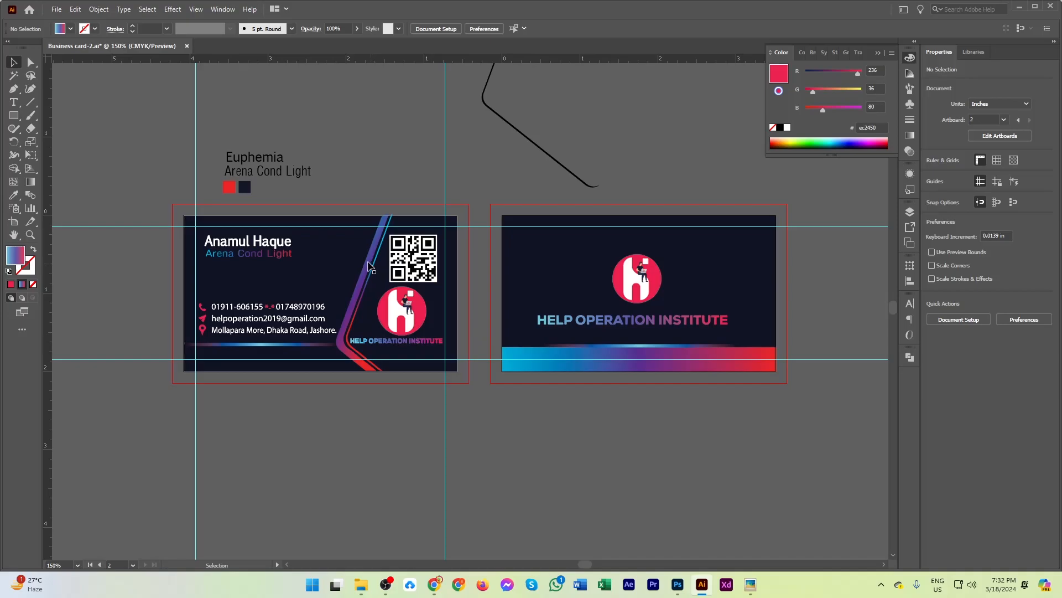
scroll(427, 264, up, 4)
scroll(554, 122, up, 1)
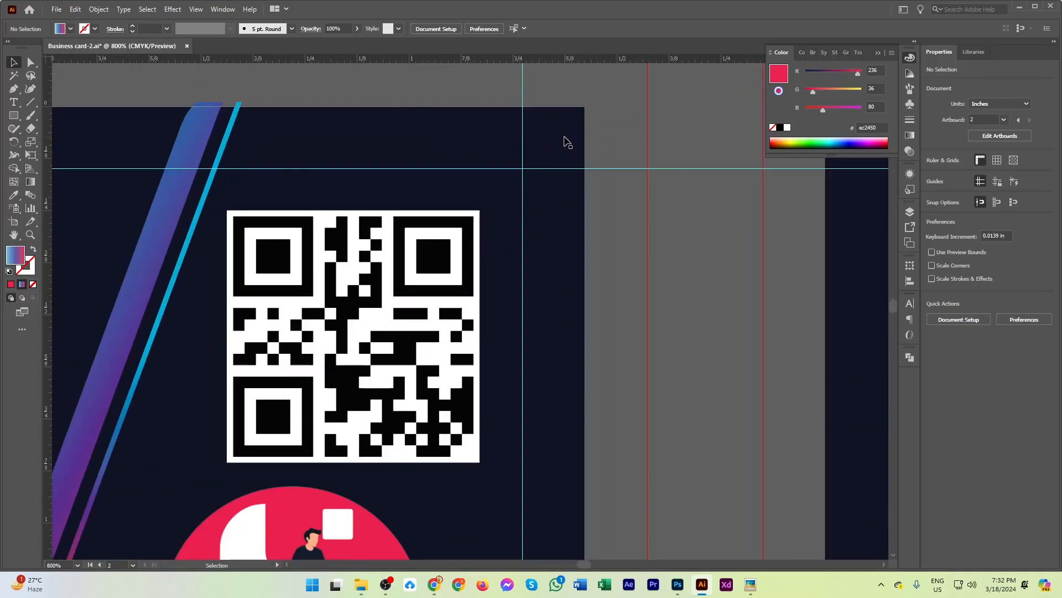
scroll(549, 151, down, 2)
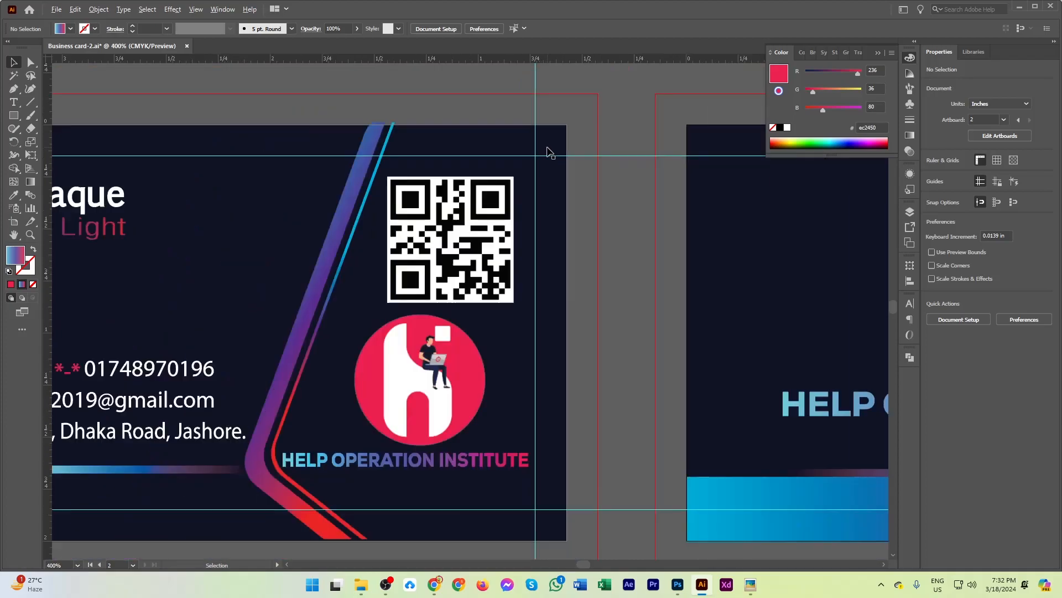
scroll(283, 188, down, 2)
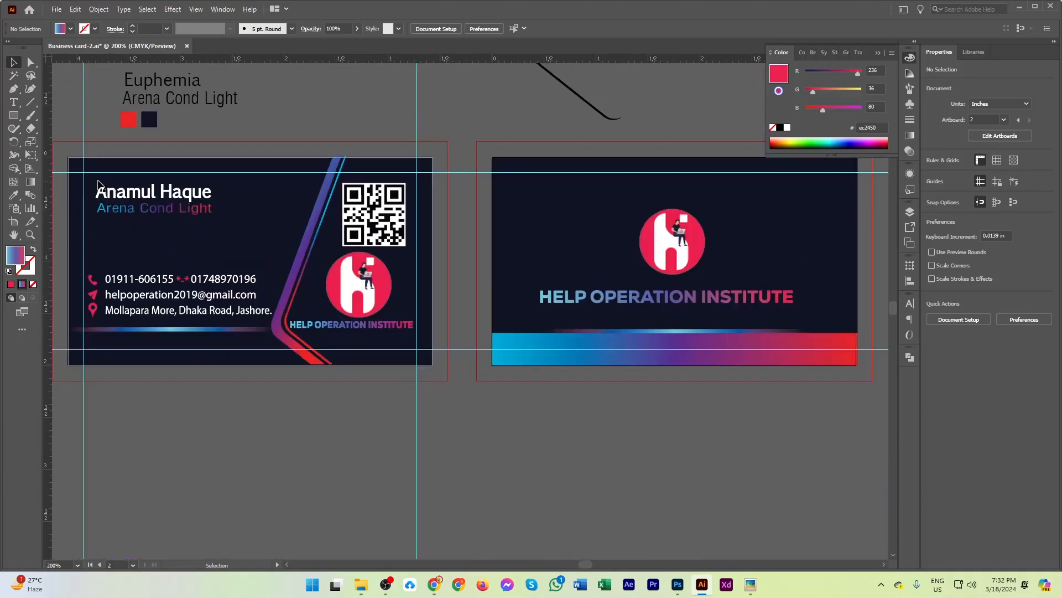
scroll(91, 204, up, 2)
scroll(91, 205, down, 2)
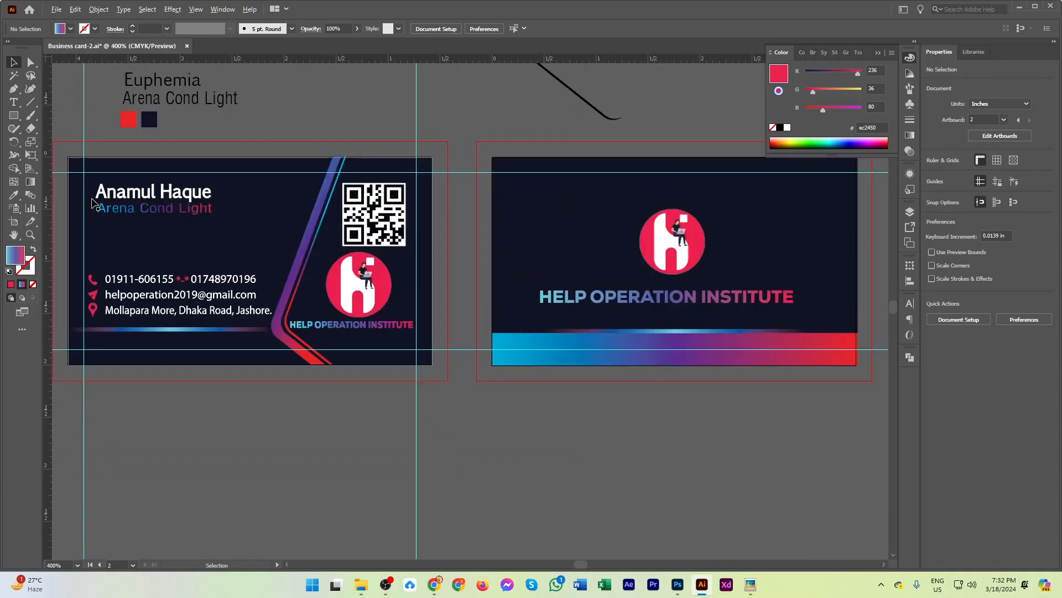
click(145, 198)
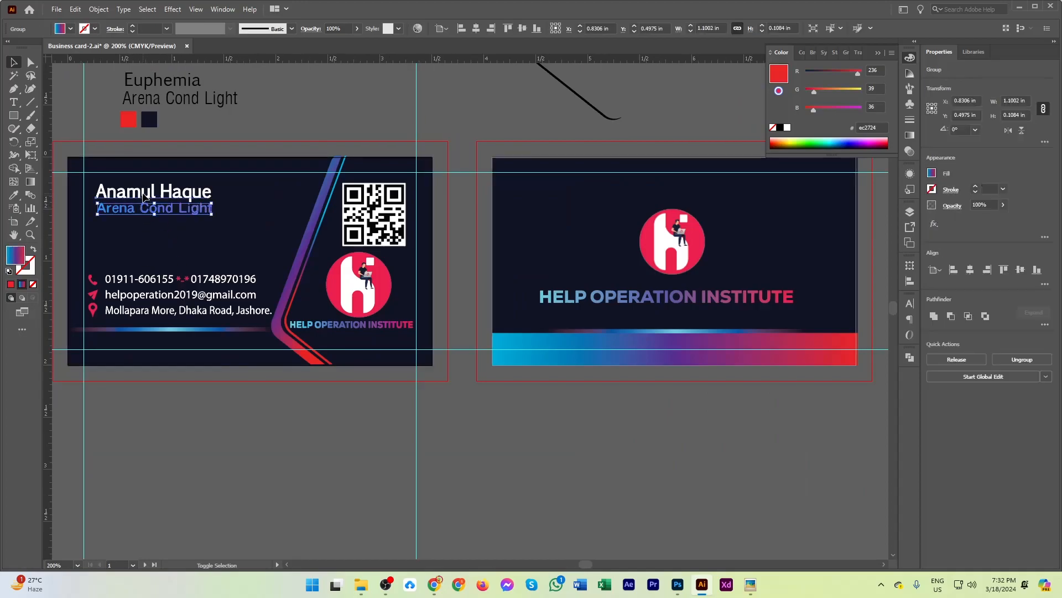
key(Left)
key(Left)
key(Left)
key(Left)
key(Left)
key(Left)
key(Left)
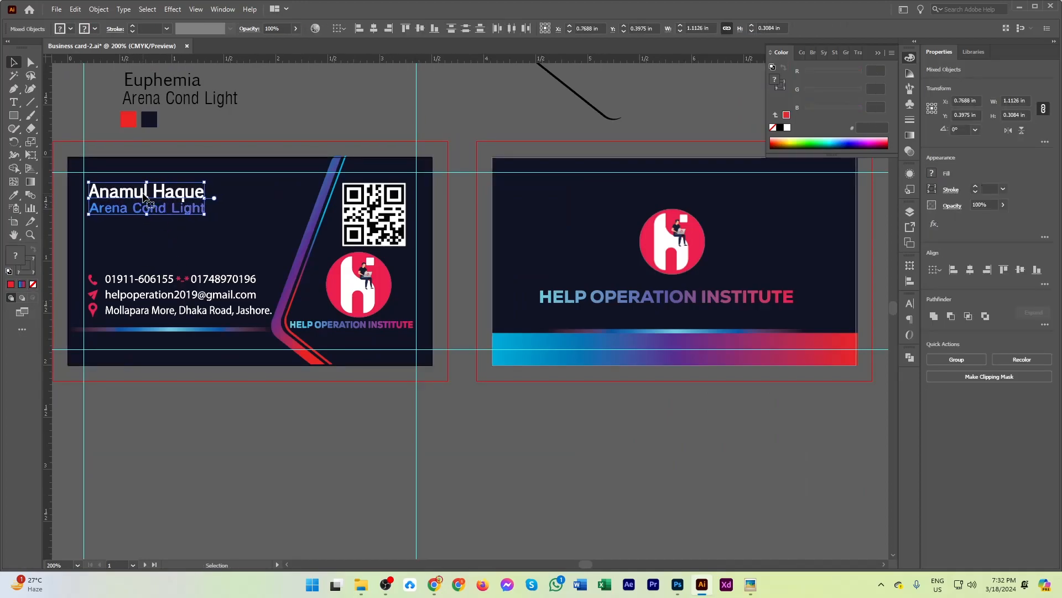
key(Up)
key(Up)
key(Up)
key(Up)
key(Up)
key(Up)
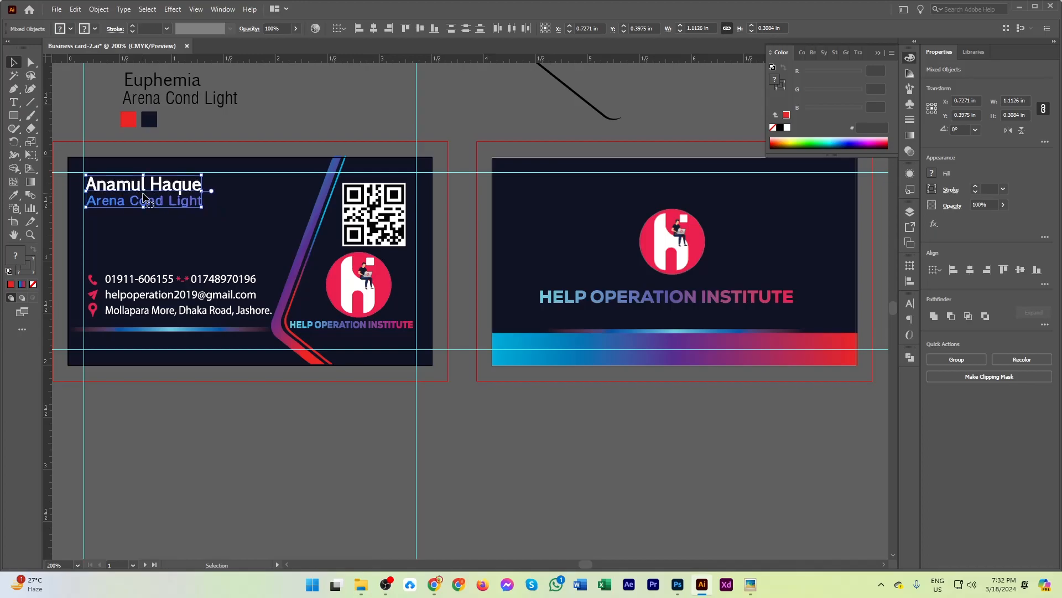
click(444, 258)
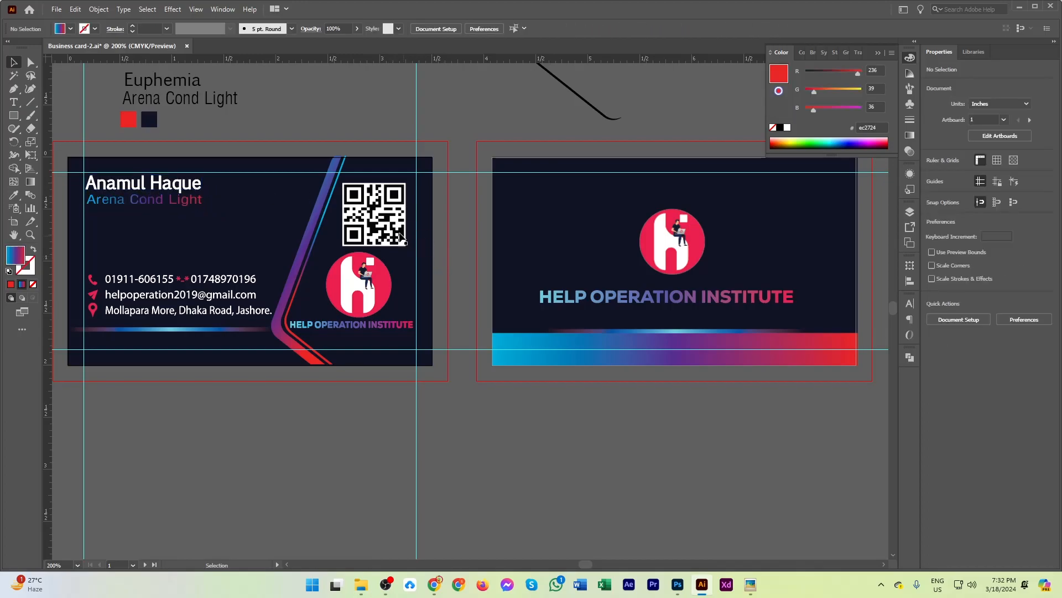
Move the front card's QR code into the upper-right corner of the margin guides, at X 3.0392 in, Y 0.462 in.
drag(382, 214, 390, 200)
scroll(398, 256, up, 1)
scroll(401, 263, up, 1)
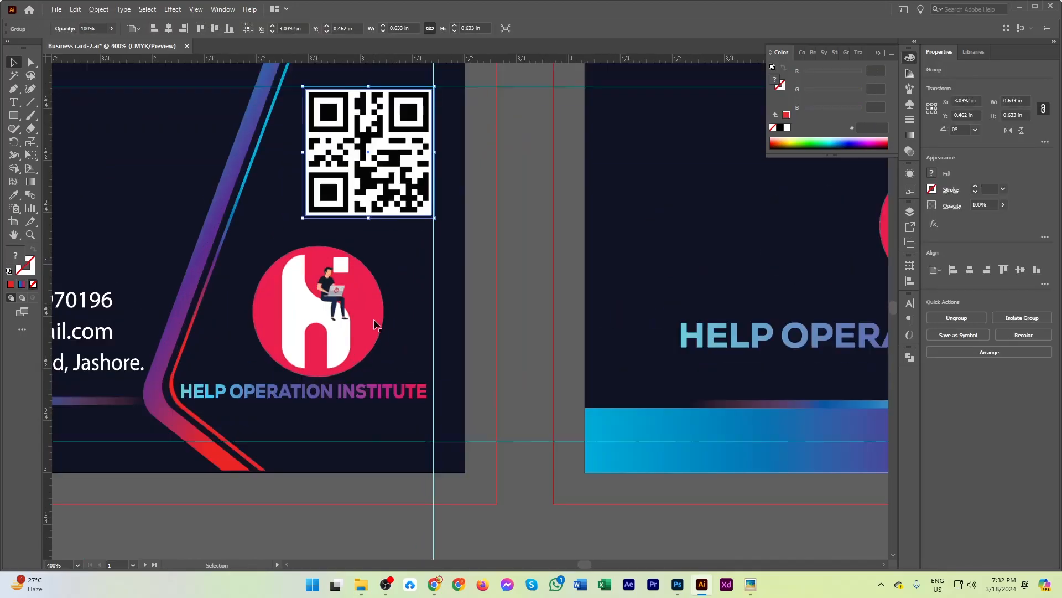
scroll(373, 348, down, 1)
scroll(374, 350, down, 1)
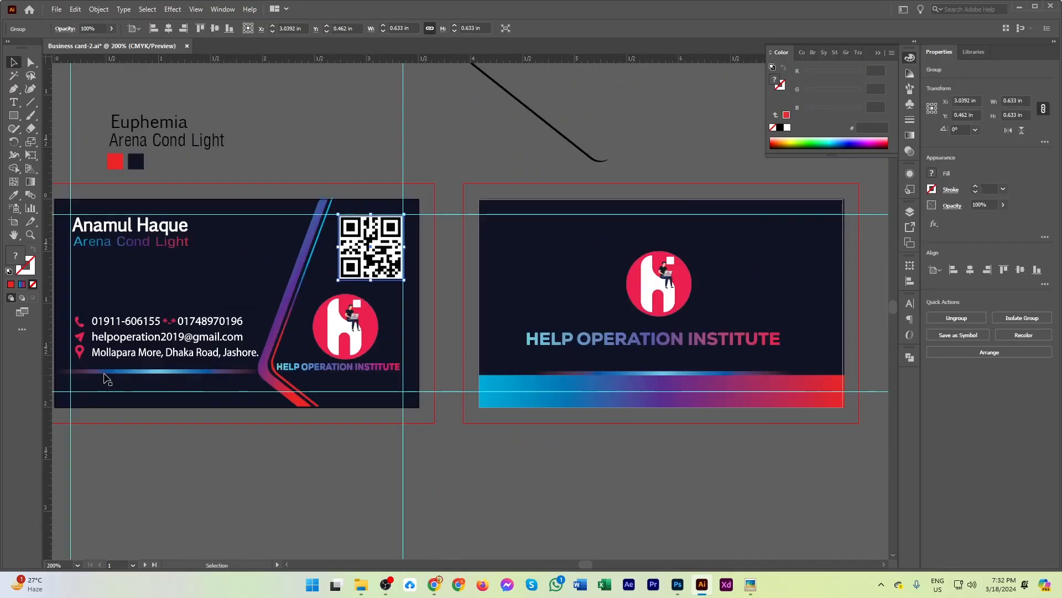
Nudge the front card's contact details group left to the margin guide, at X 1.0324 in, and save the document.
scroll(75, 338, up, 2)
click(83, 312)
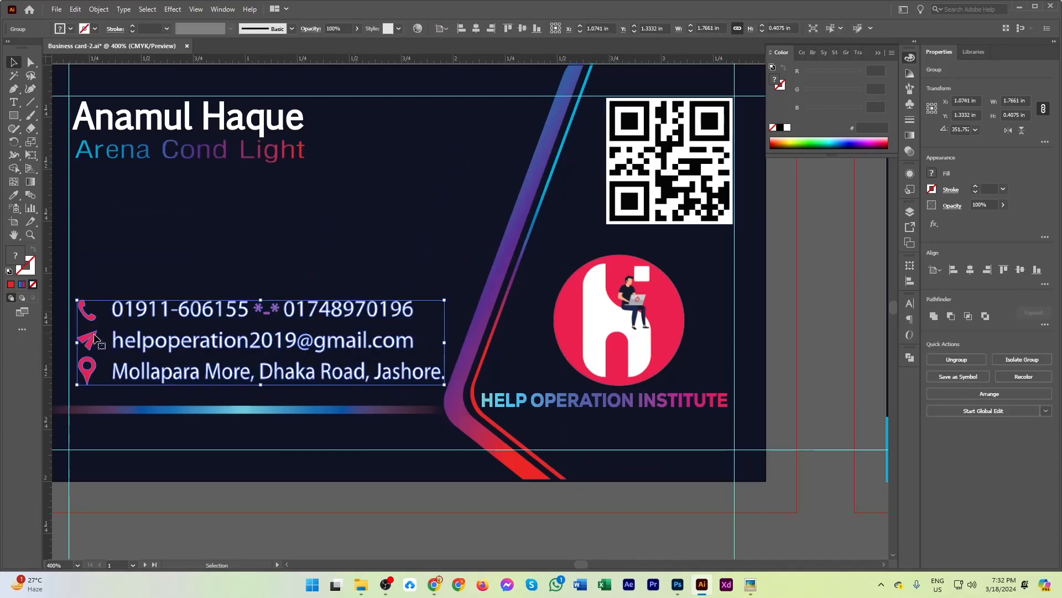
key(Left)
key(Left)
key(Left)
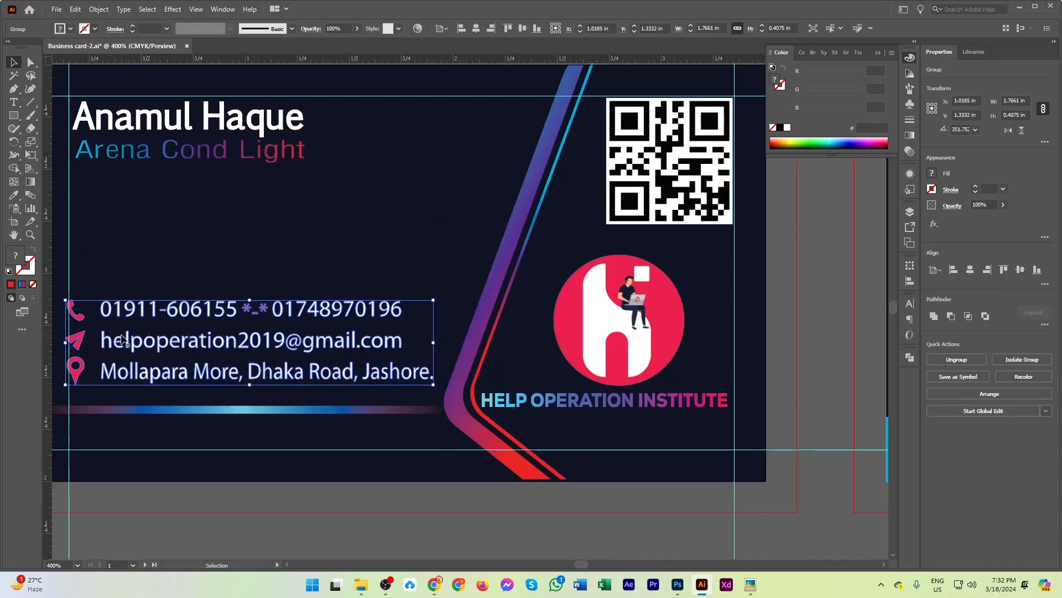
key(Left)
scroll(249, 460, down, 2)
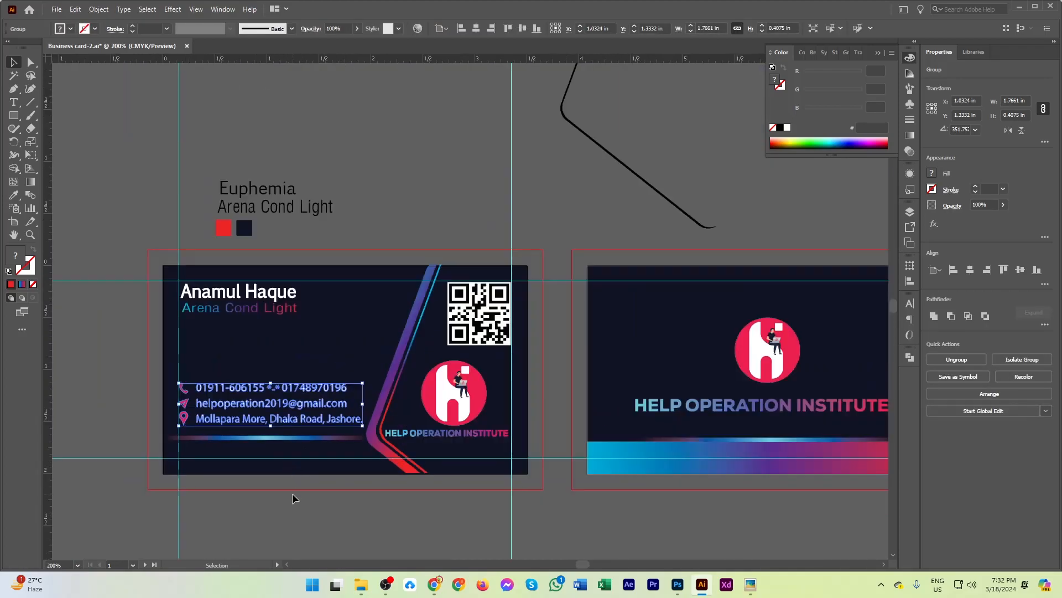
click(292, 493)
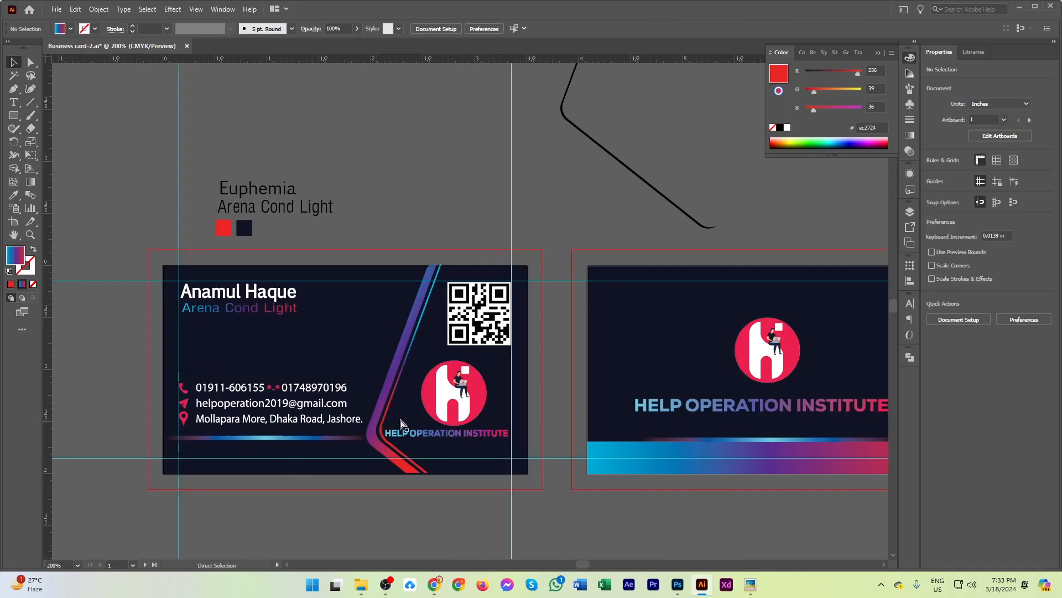
key(ctrl+s)
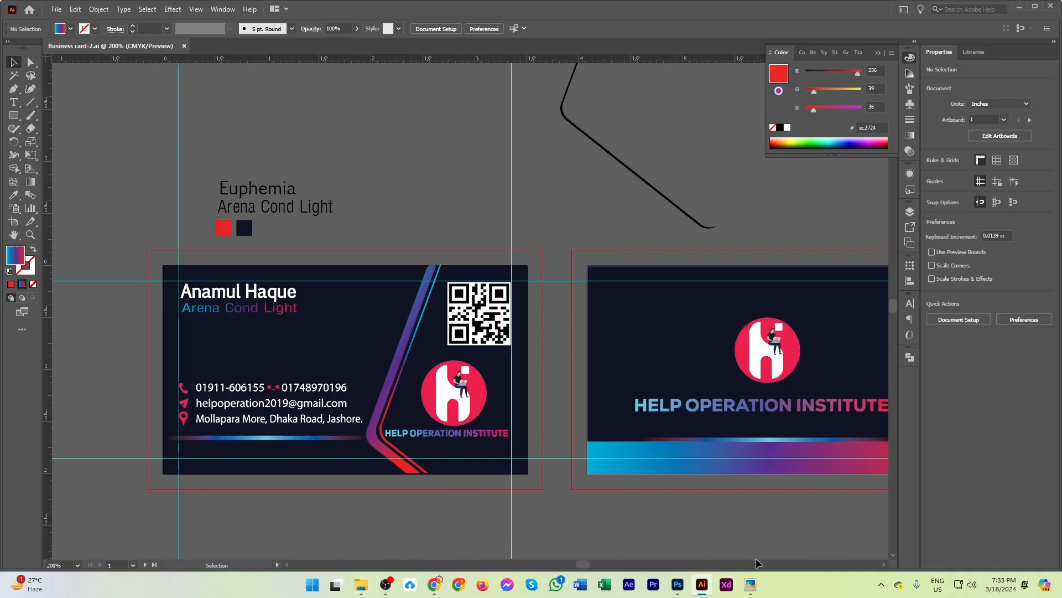
Switch to File Explorer and compare the sample cards Business cad -1.3.1.jpg and Business cad -1.3.2.jpg once more.
click(359, 585)
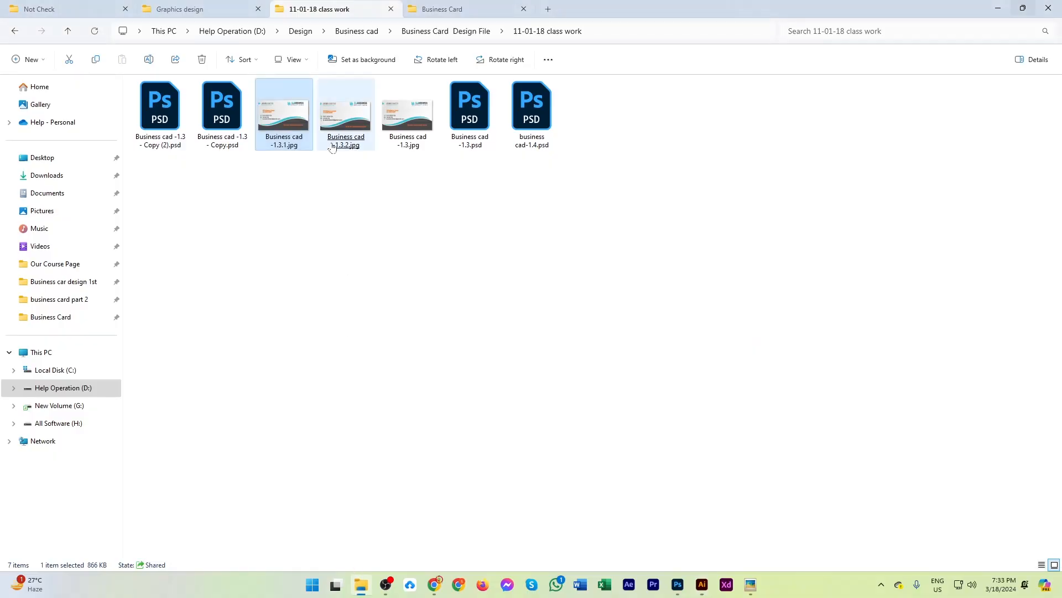
double_click(273, 135)
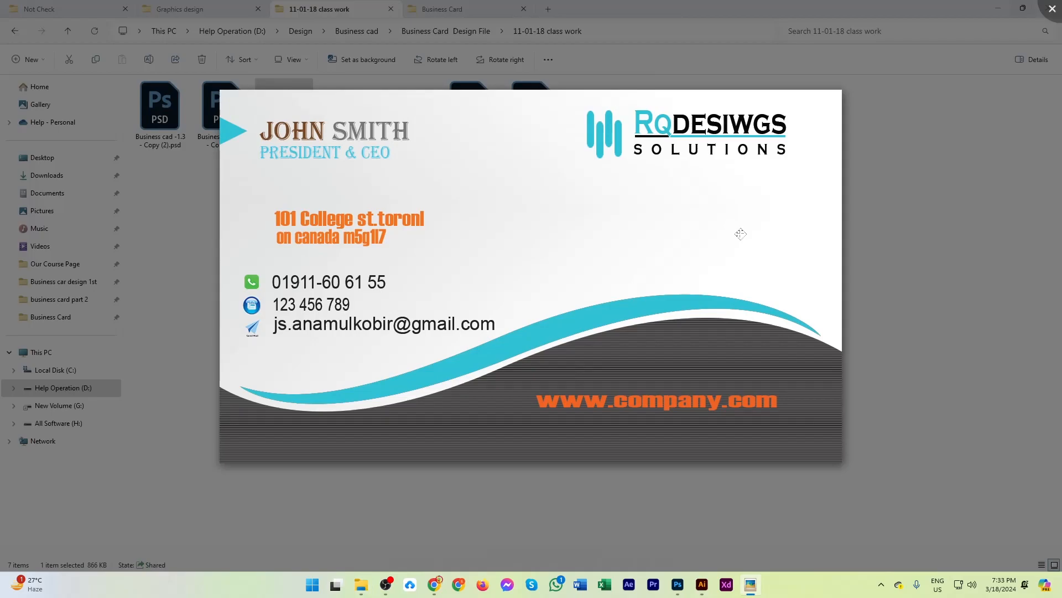
key(Right)
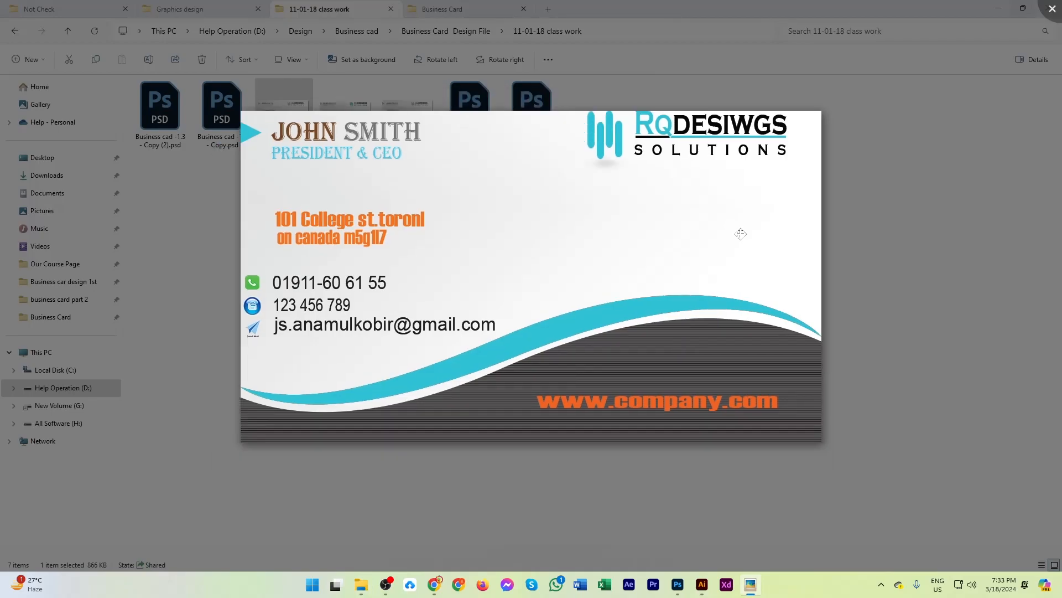
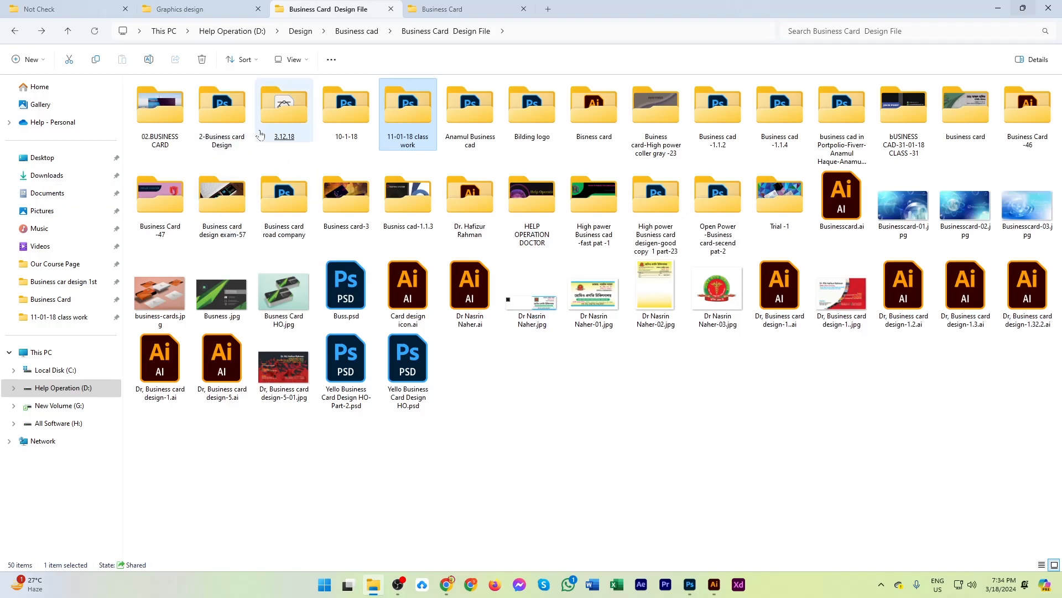
Go back to the Business cad folder and open the All Busness Crad Mockup folder.
click(287, 187)
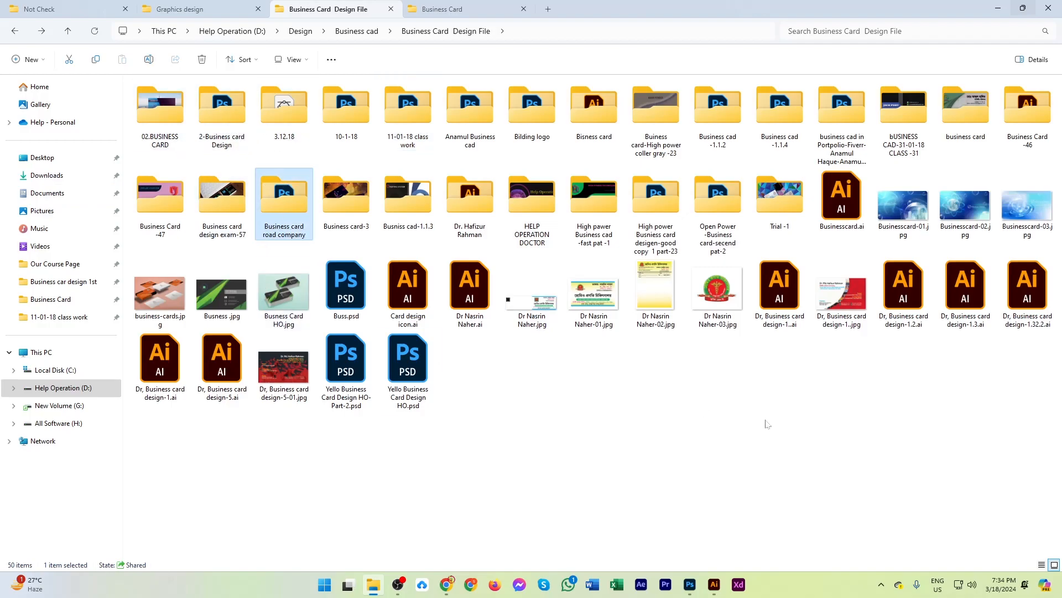
key(alt+Left)
double_click(221, 111)
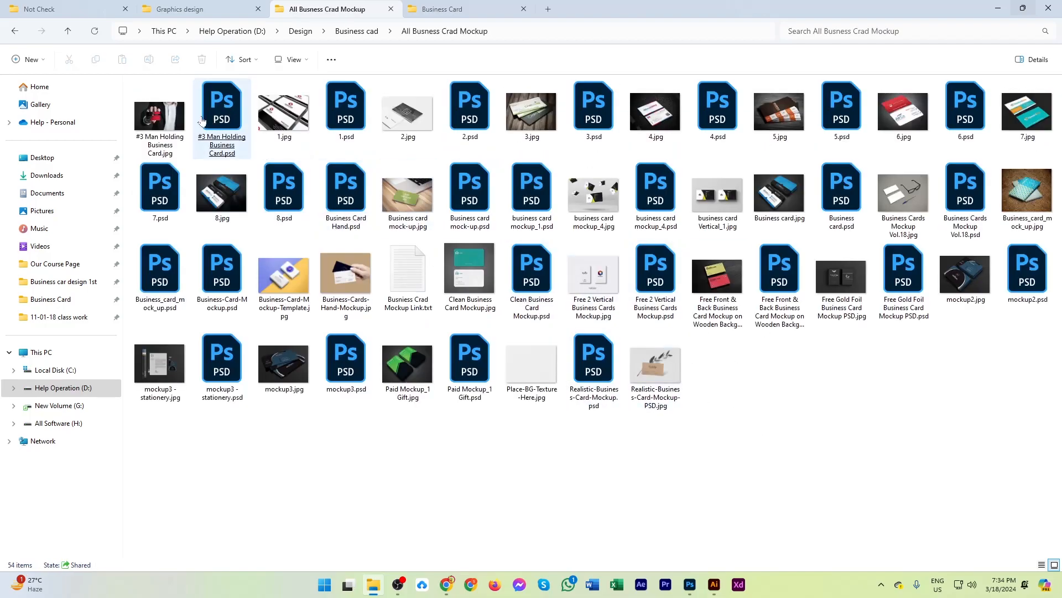
Preview the business card mockup images in sequence, from #3 Man Holding Business Card.jpg through 6.psd.
click(177, 114)
double_click(177, 114)
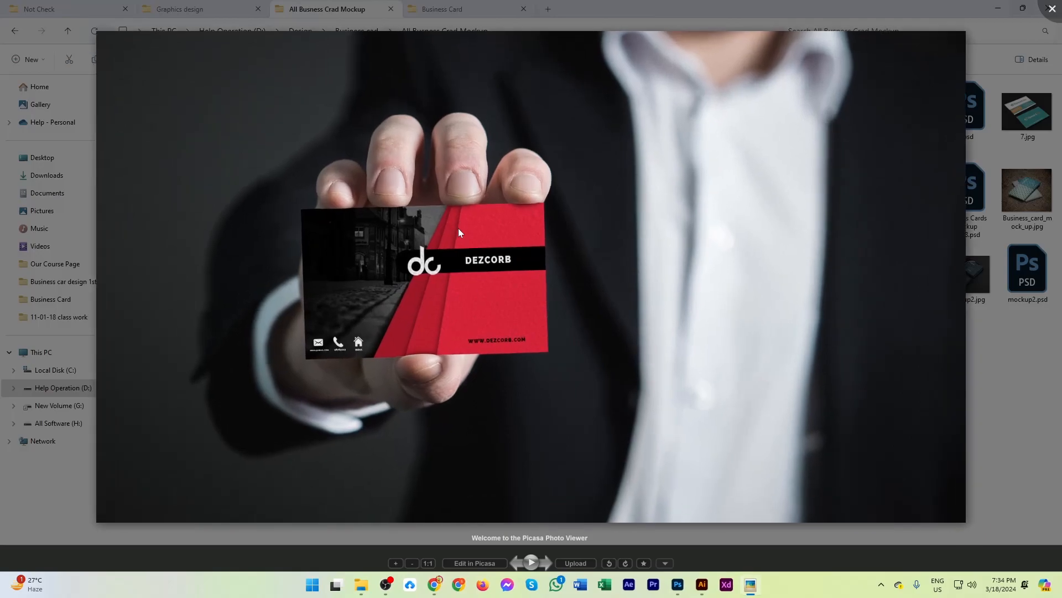
key(Right)
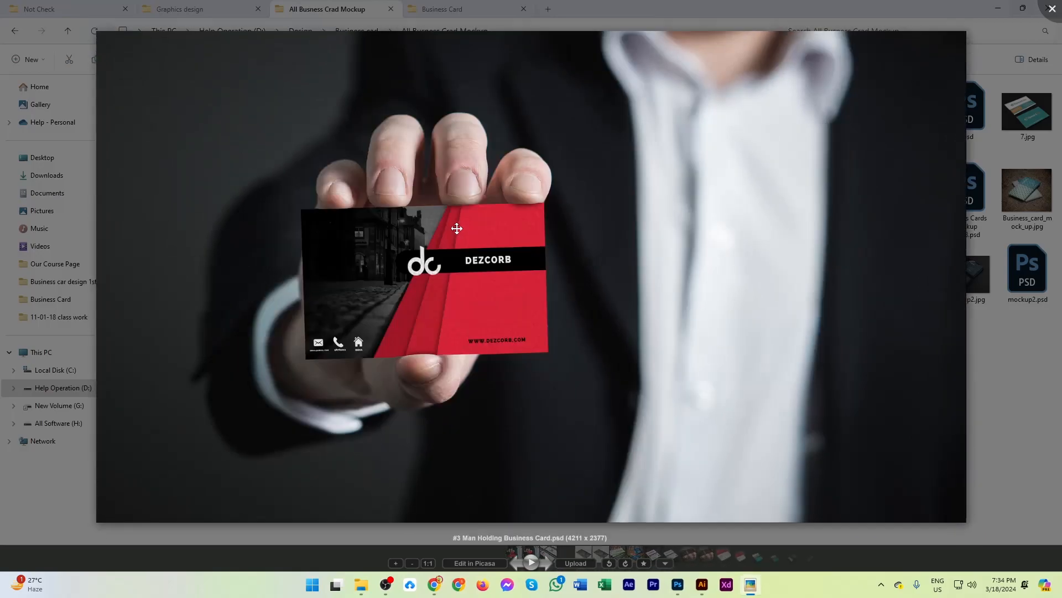
key(Right)
key(Right)
key(Right)
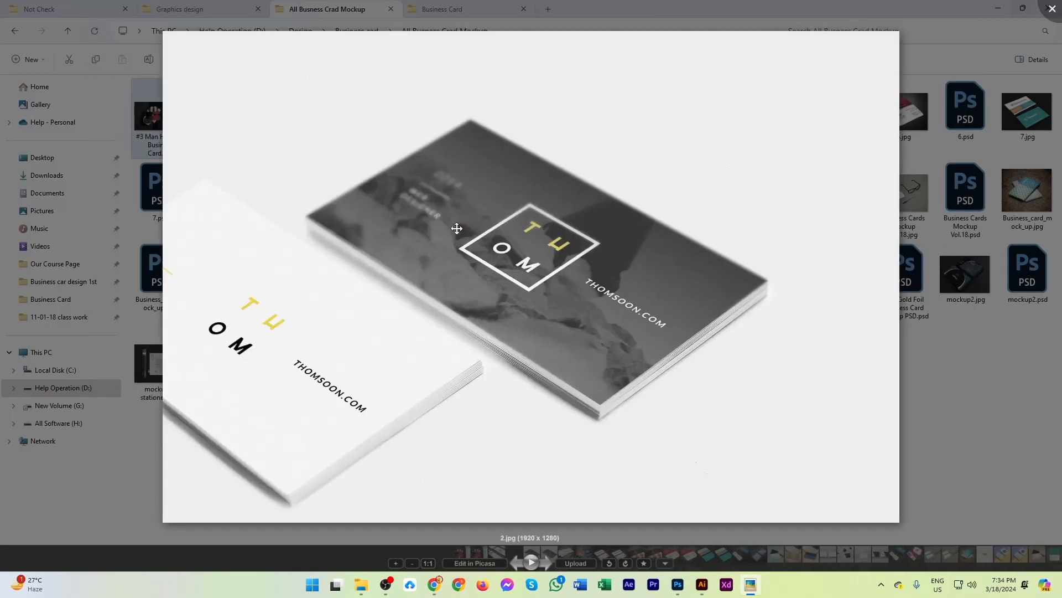
key(Right)
key(Right)
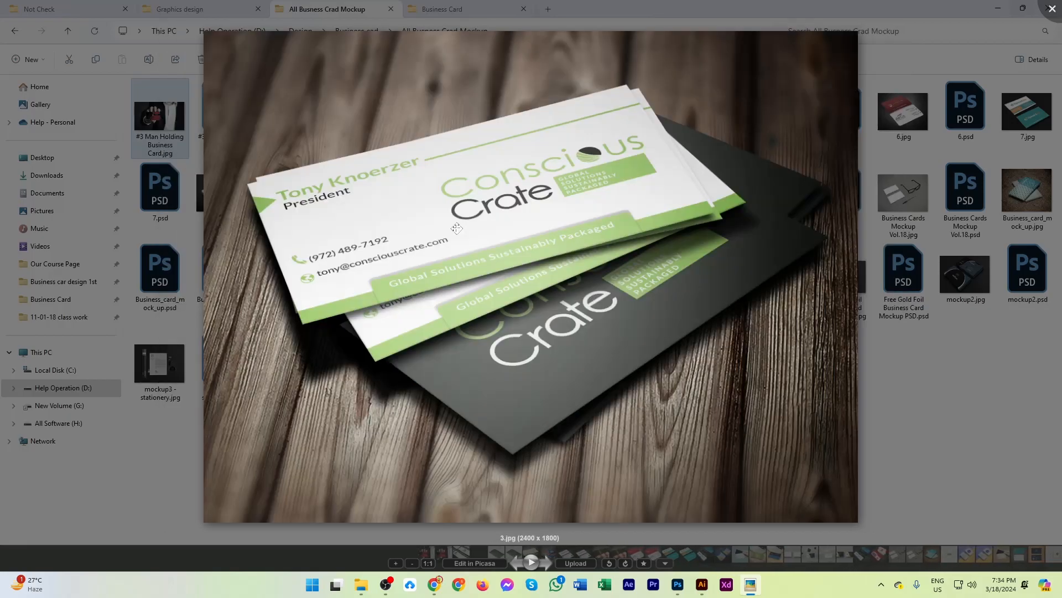
key(Right)
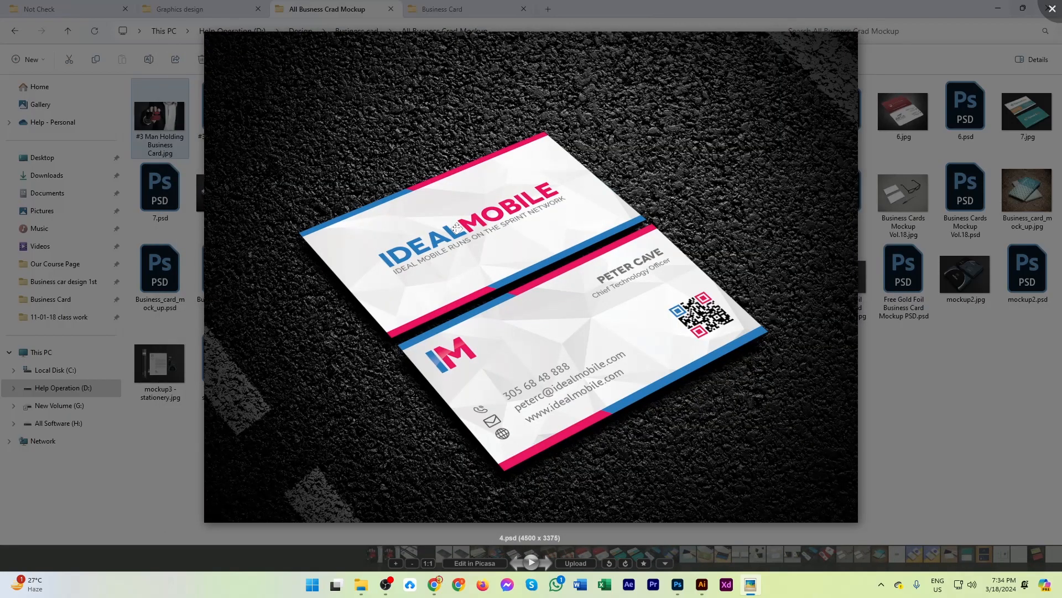
key(Right)
key(Right)
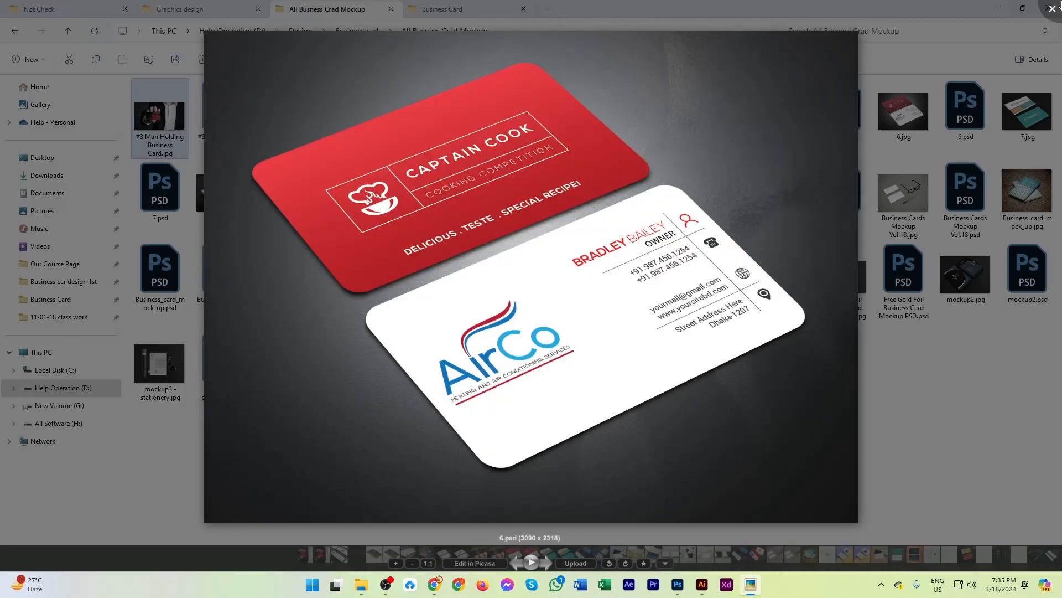
key(Escape)
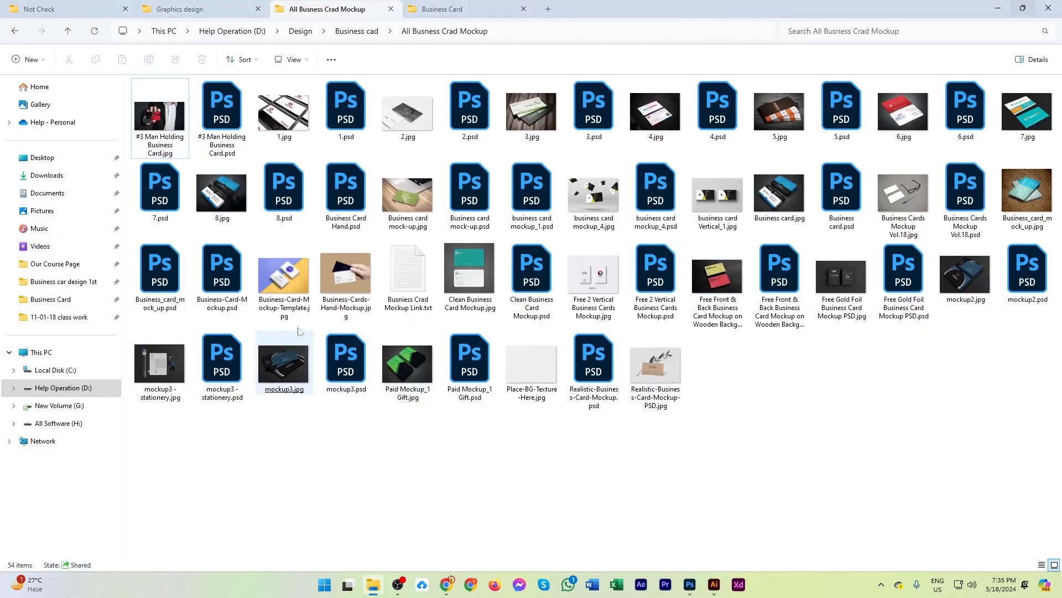
Preview the mockup images Business-Cards-Hand-Mockup.jpg and 7.jpg.
click(224, 266)
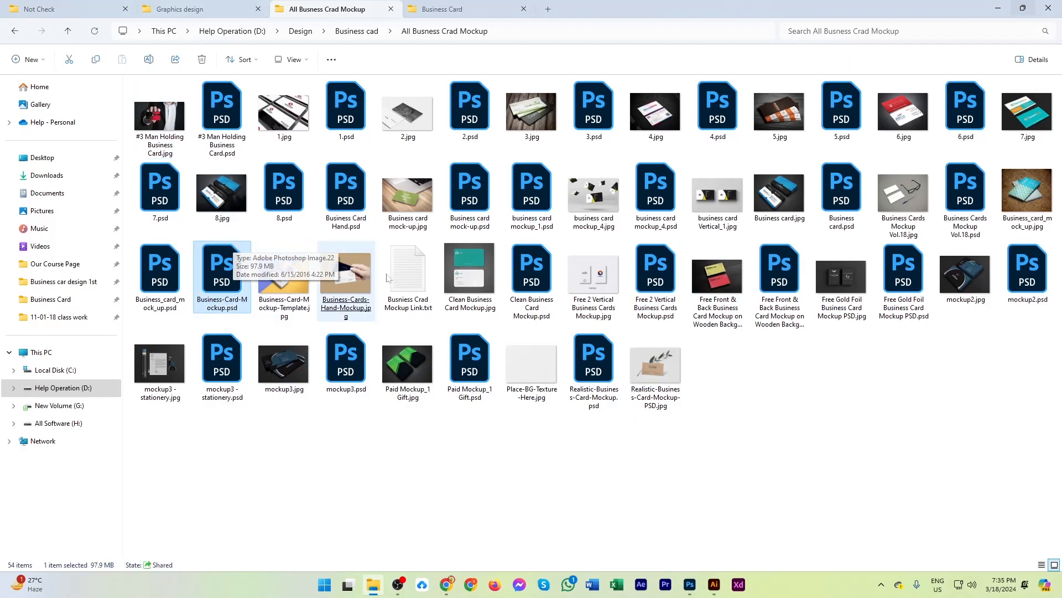
click(510, 461)
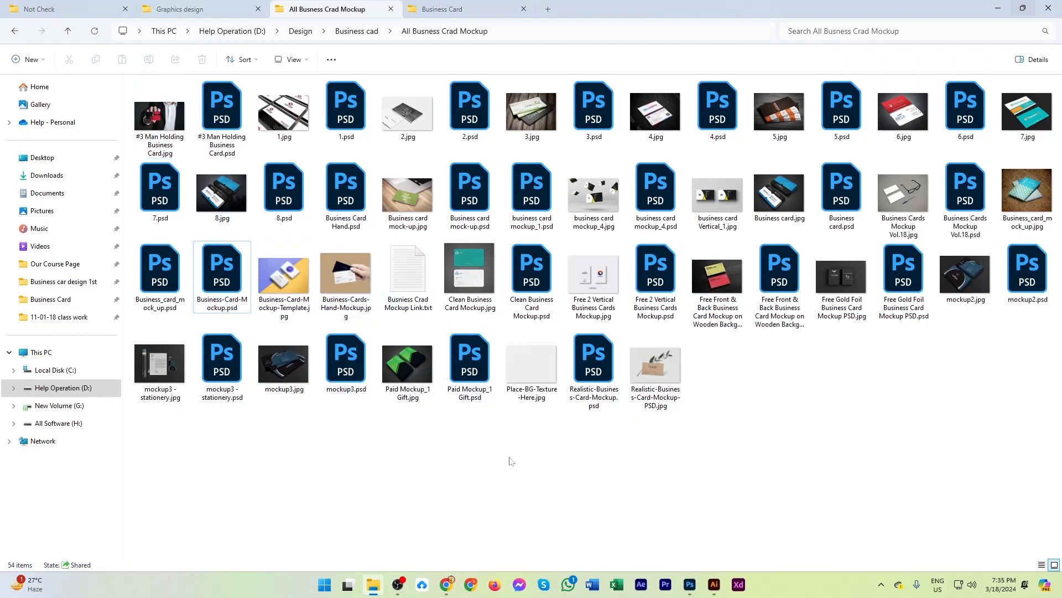
double_click(346, 274)
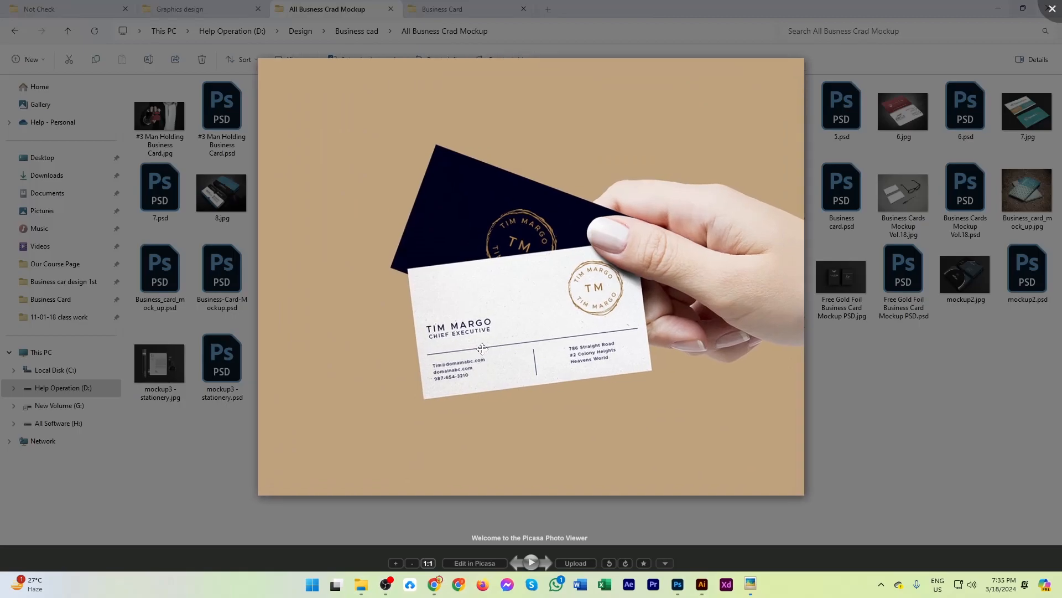
click(1052, 9)
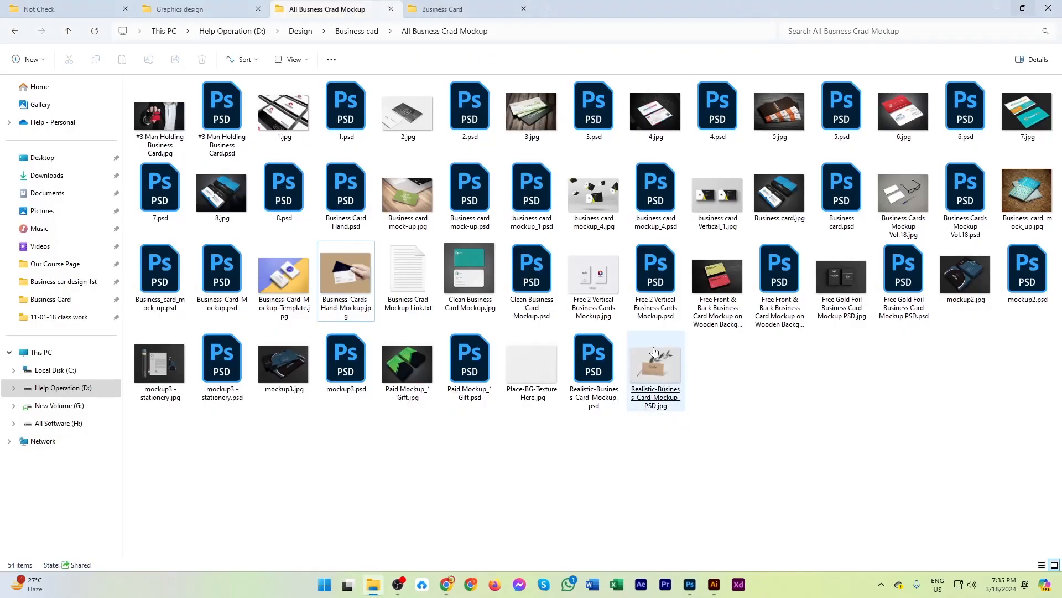
click(781, 200)
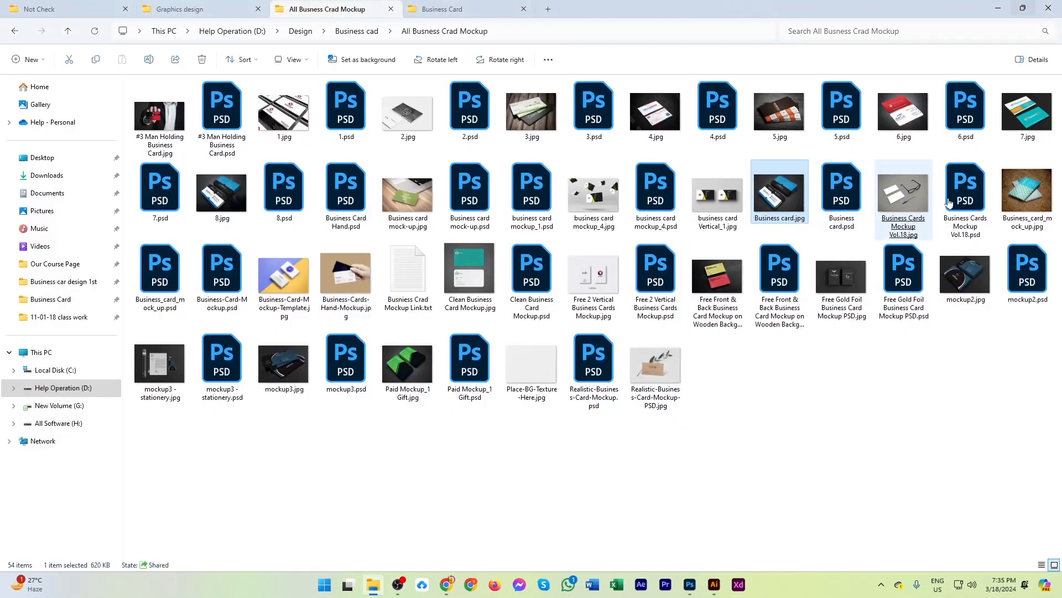
double_click(1029, 113)
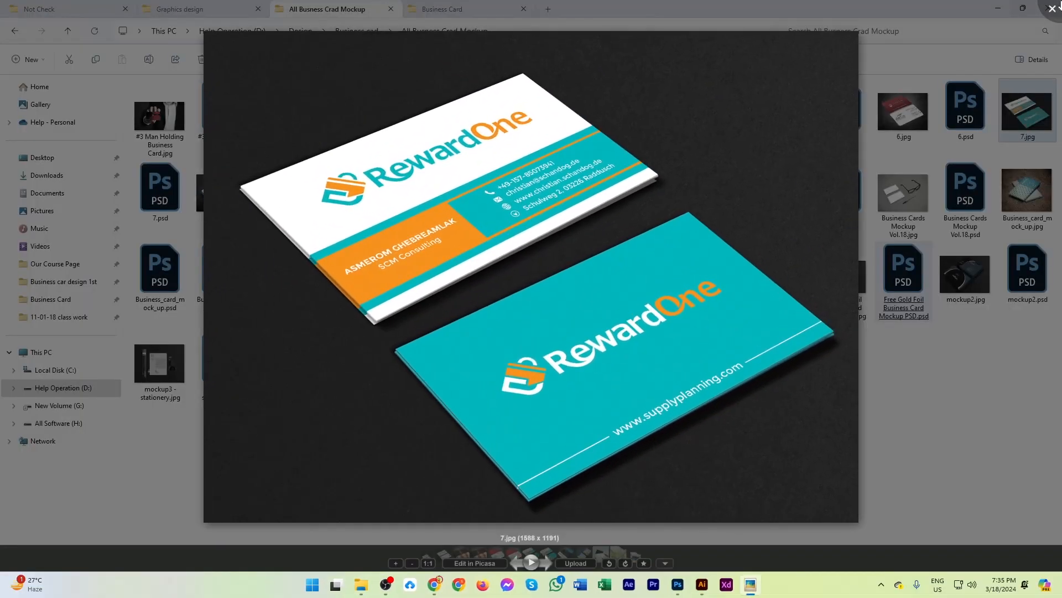
click(1053, 9)
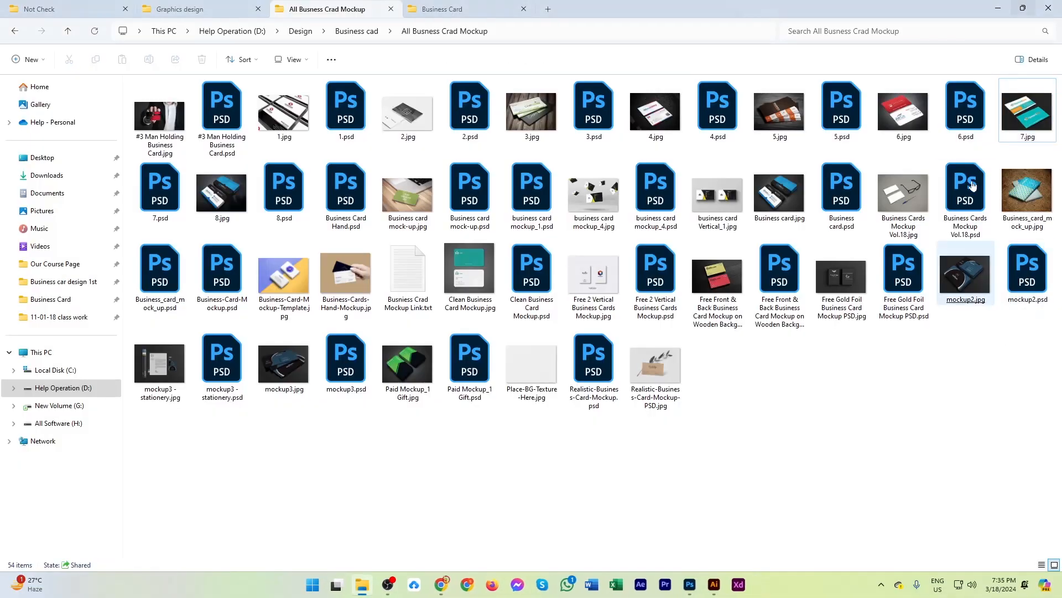
Open the mockup 7.psd in Photoshop and inspect the contents of the CARD FRONT (ADD) smart object, closing it unchanged.
double_click(161, 190)
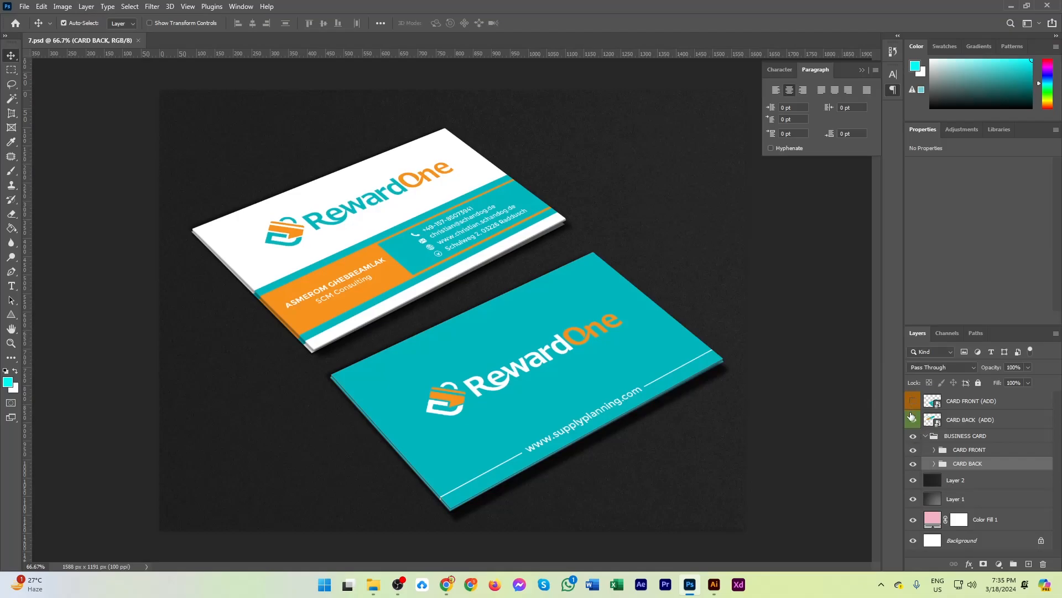
click(972, 403)
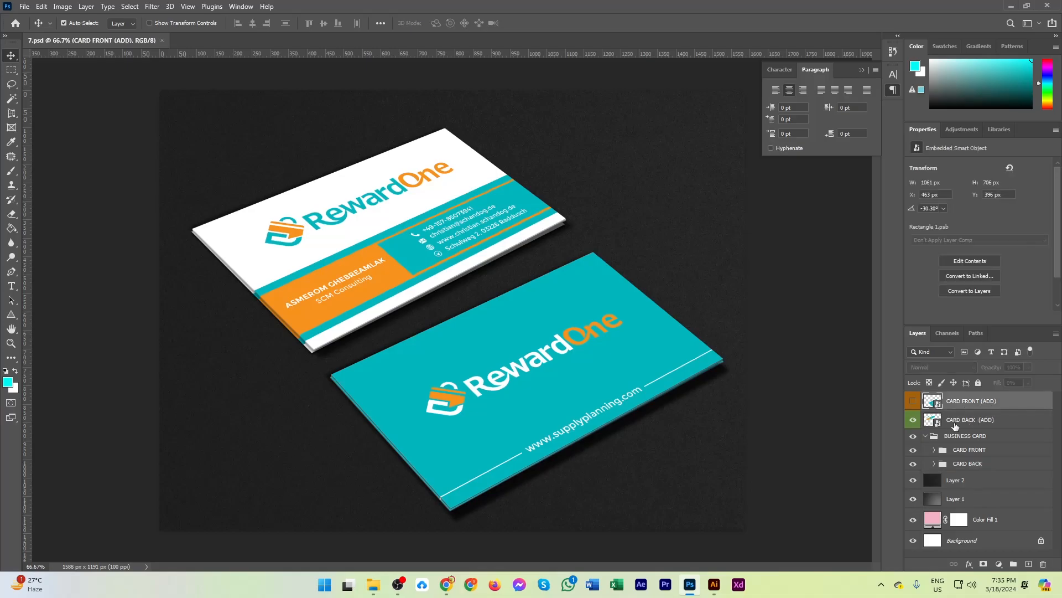
click(967, 425)
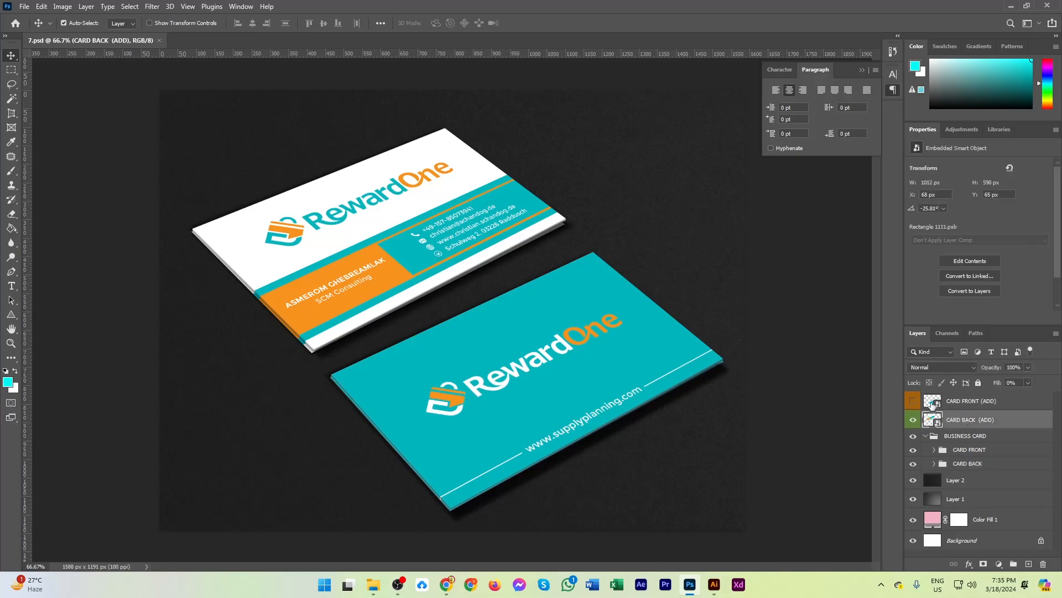
click(933, 404)
double_click(932, 405)
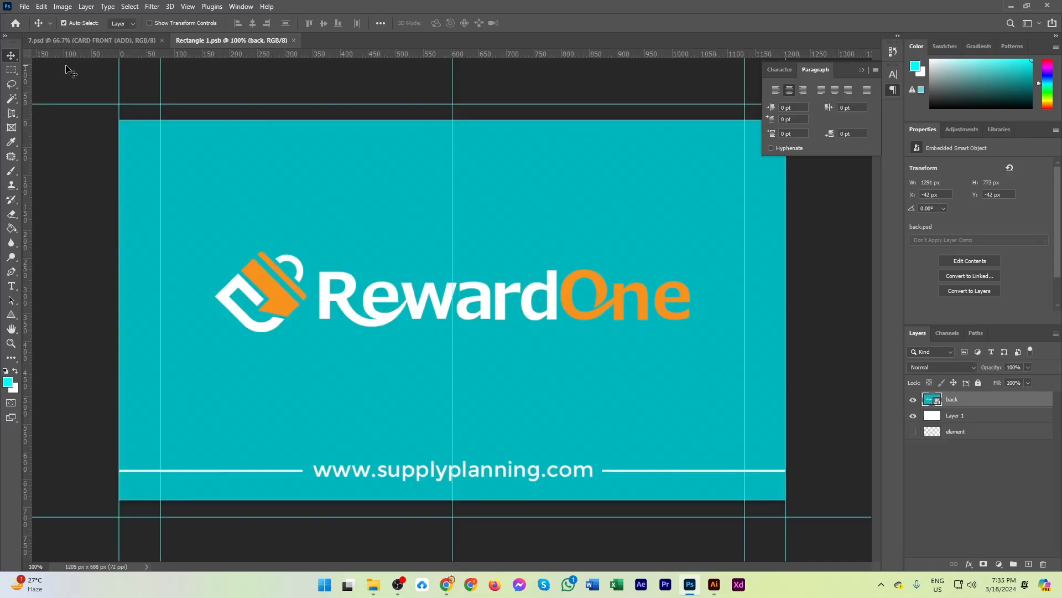
click(294, 40)
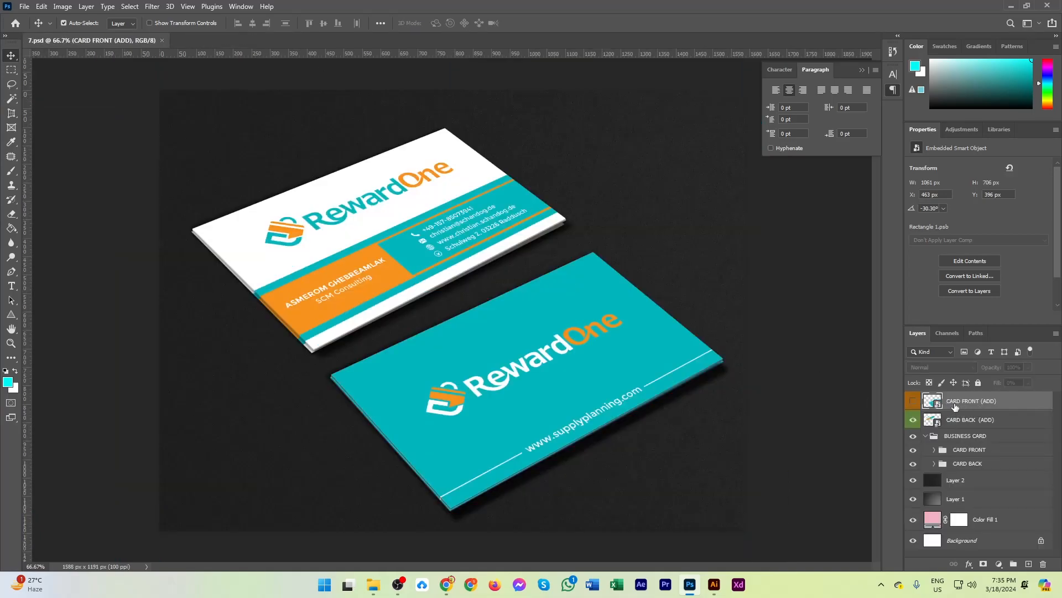
Move the CARD BACK (ADD) layer above CARD FRONT (ADD) and rename it CARD Front(ADD).
drag(959, 422, 961, 396)
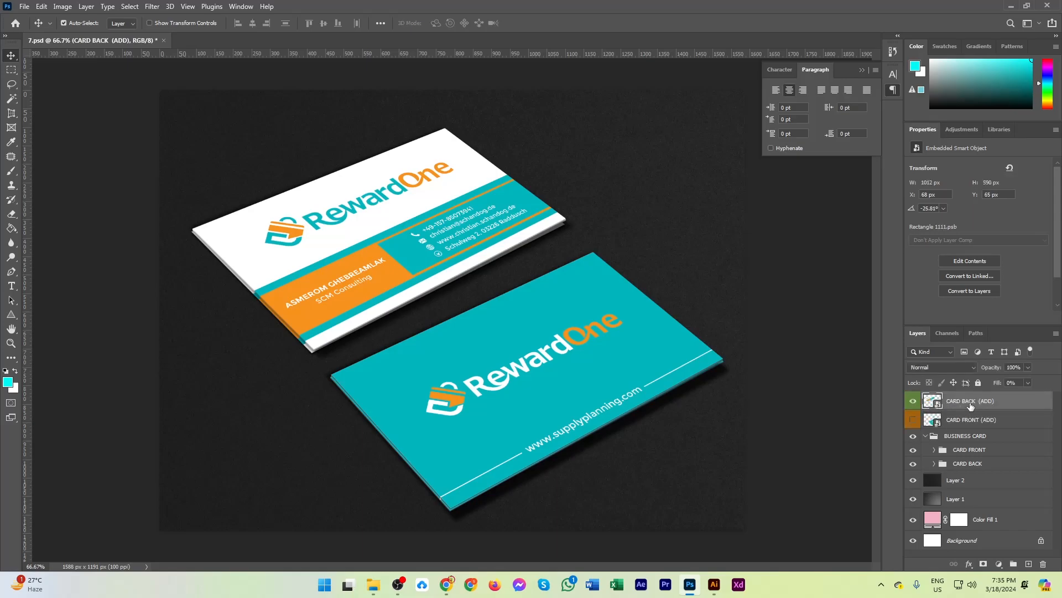
click(967, 399)
text(Front)
click(961, 399)
Rename the orange-labelled CARD FRONT (ADD) layer as CARD Back (ADD).
click(975, 424)
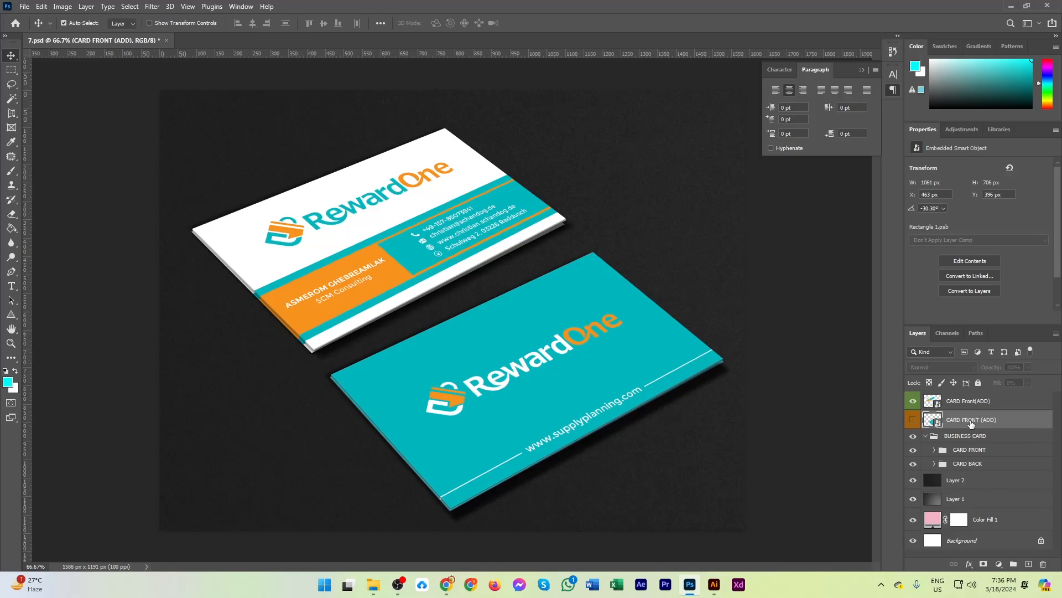
double_click(971, 422)
drag(963, 418, 991, 419)
key(BackSpace)
text(Back)
key(Return)
Toggle the CARD Front(ADD) layer's visibility off and on, and open its smart object for editing.
click(964, 404)
click(913, 403)
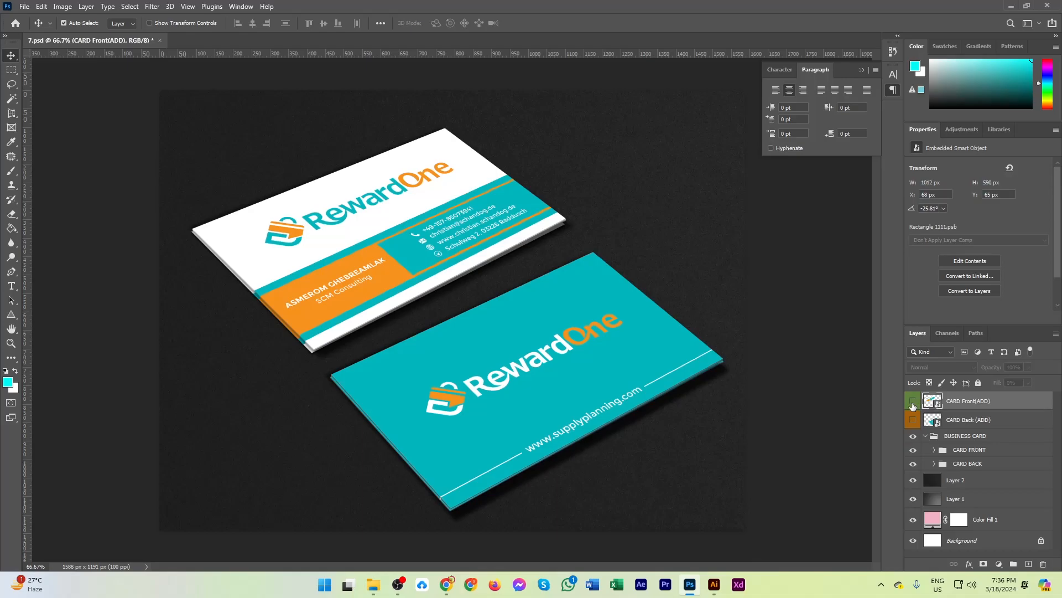
click(913, 403)
double_click(929, 402)
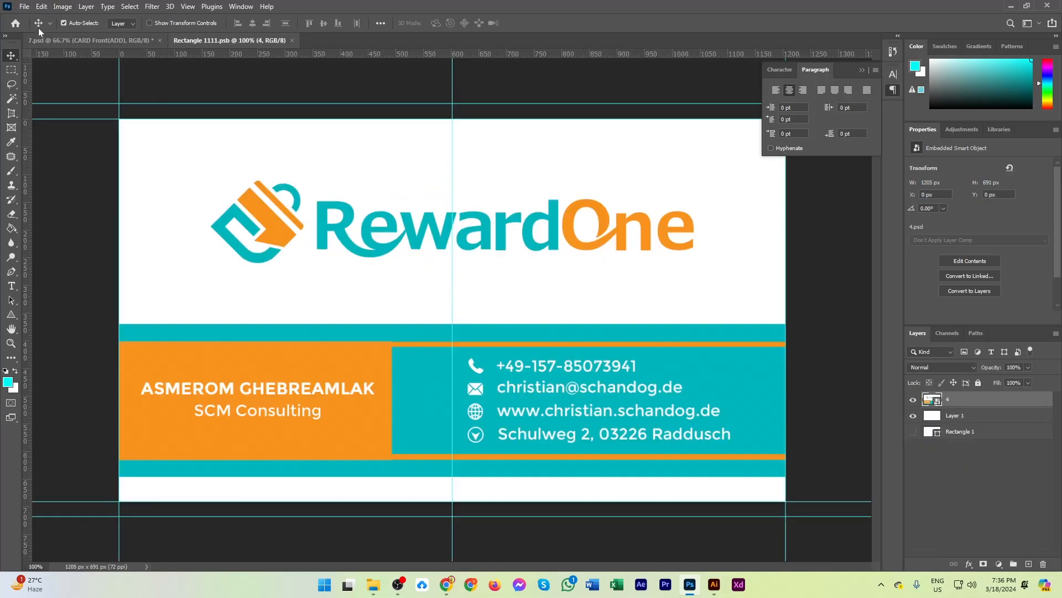
Place Business card-2-01.jpg from drive D's Business Card folder as an embedded image and scale it to about 481% to cover the canvas.
click(25, 7)
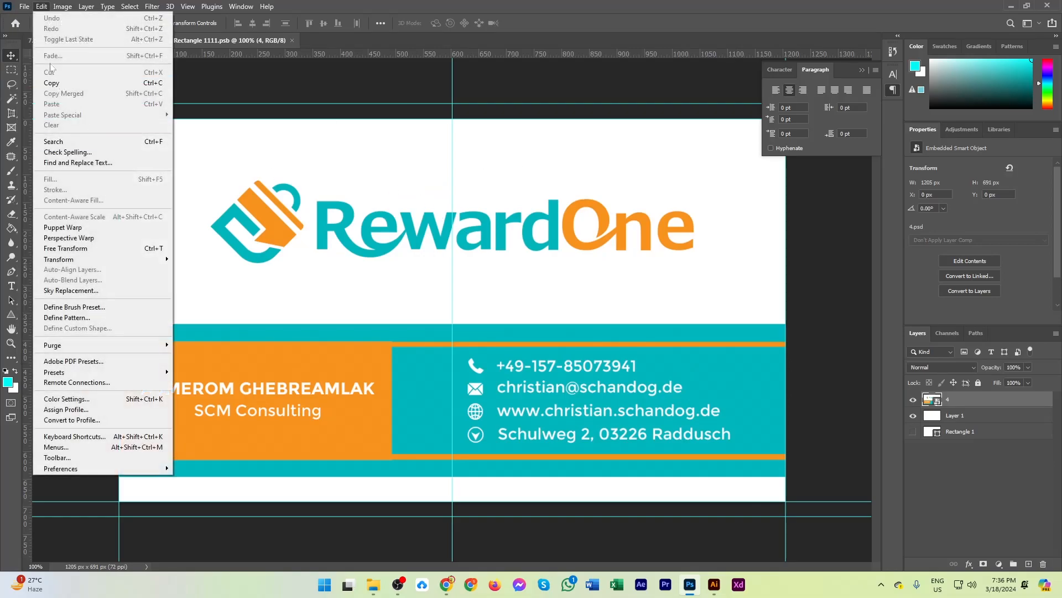
mouse_move(25, 6)
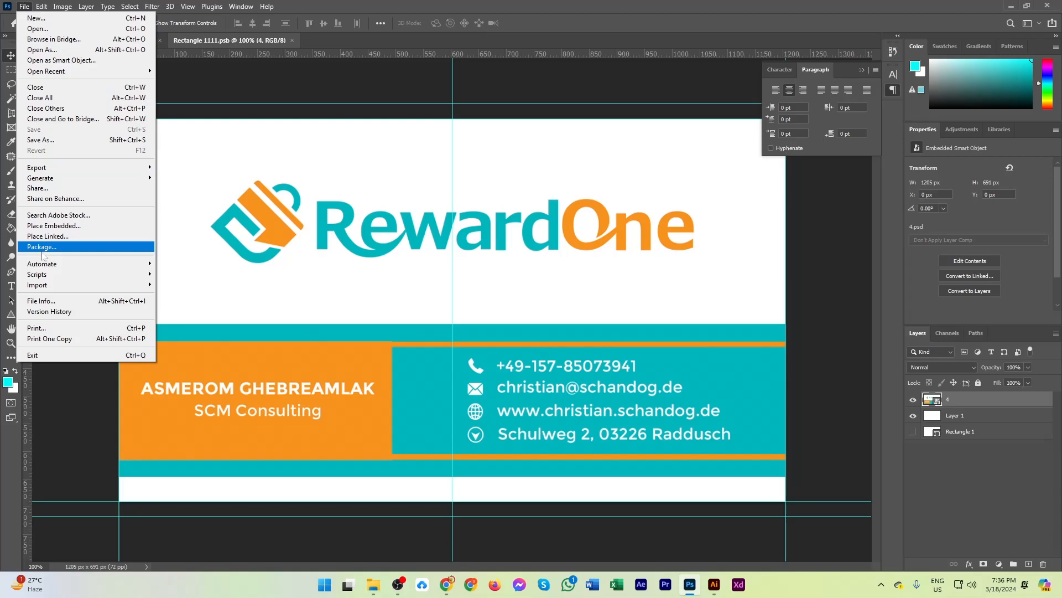
click(47, 226)
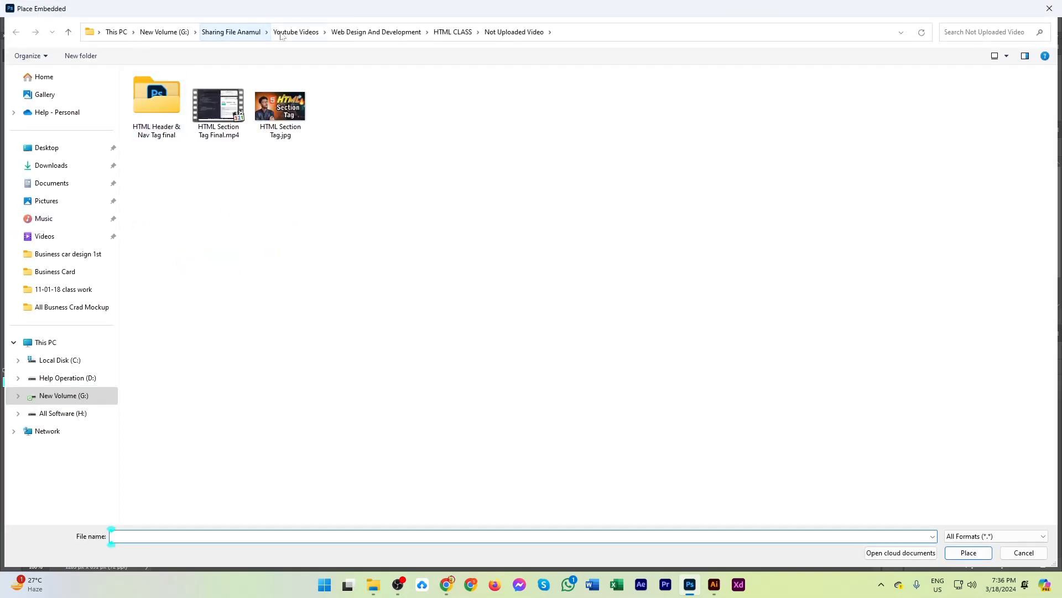
click(48, 379)
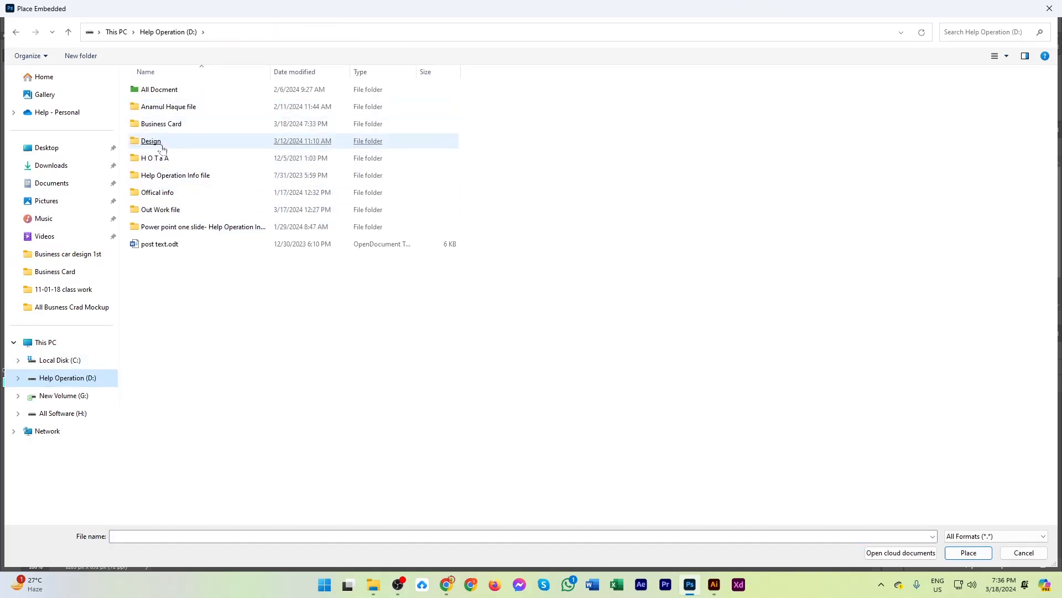
double_click(167, 125)
double_click(404, 105)
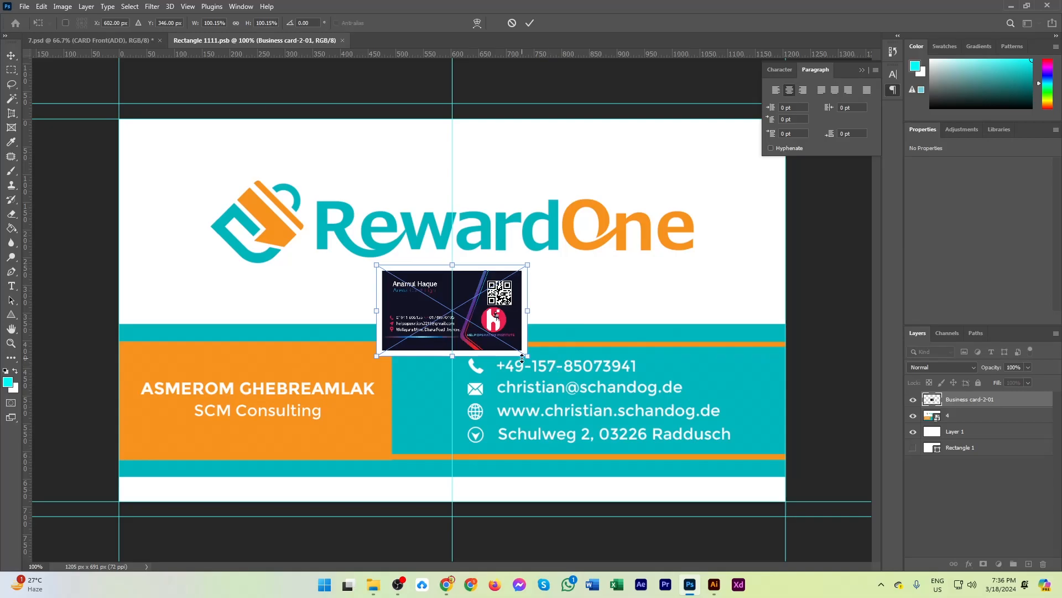
drag(529, 357, 836, 501)
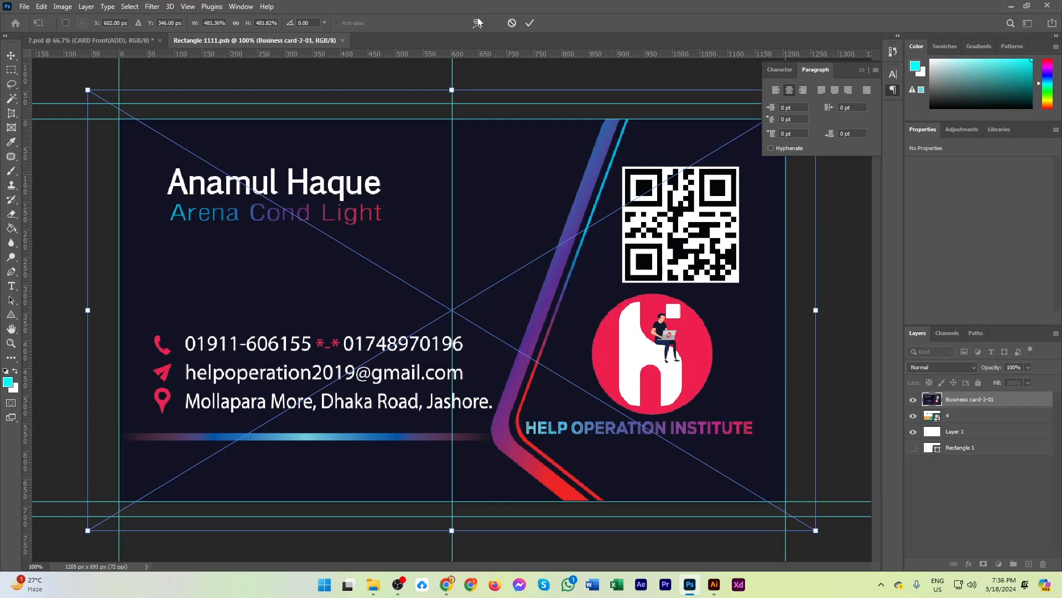
click(530, 24)
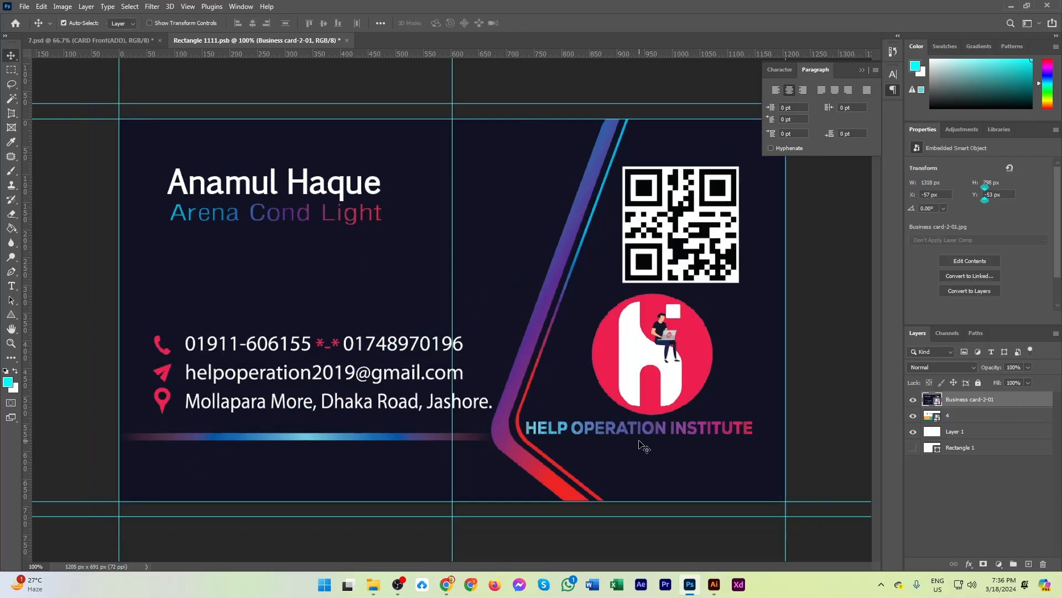
Save and close the front card's smart object to update the 7.psd mockup.
key(ctrl)
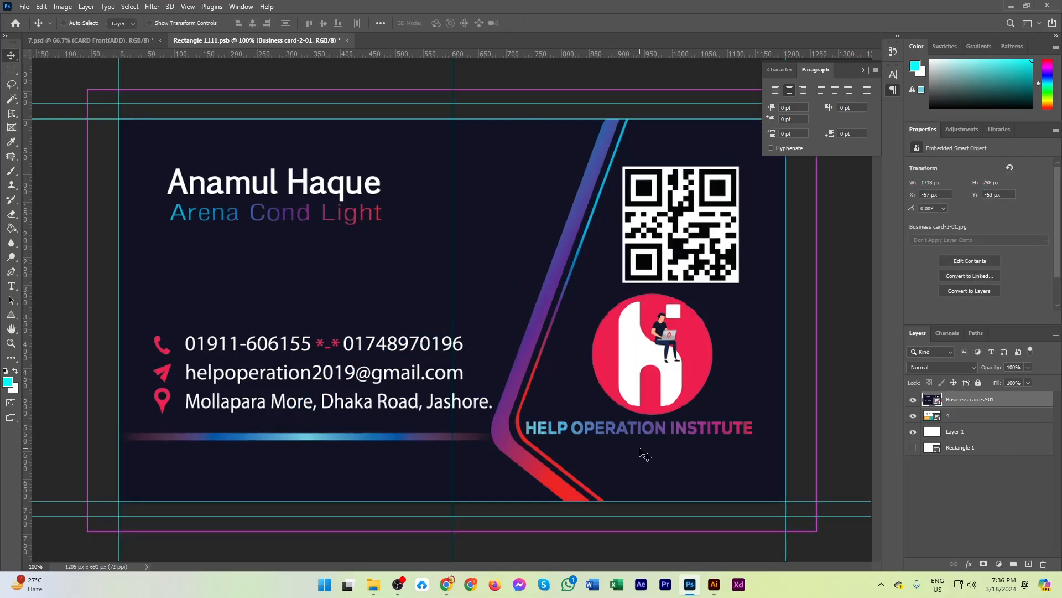
key(ctrl+s)
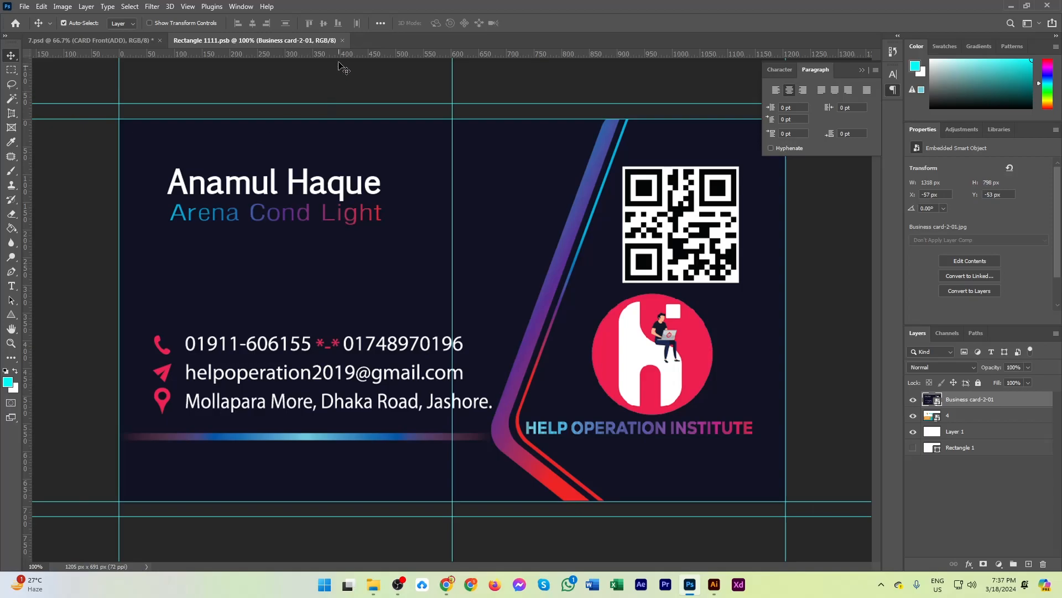
click(342, 40)
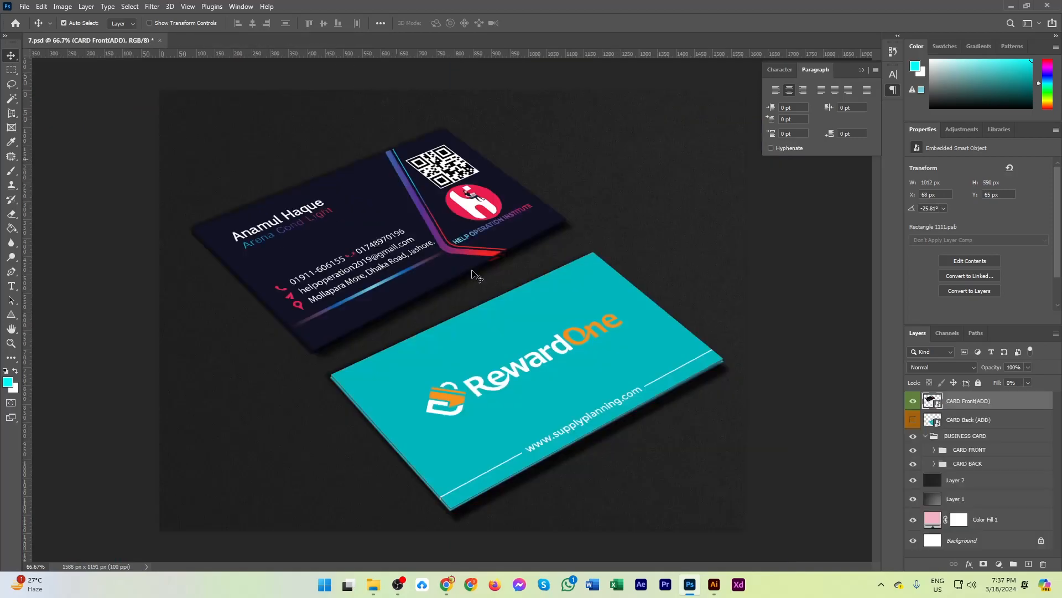
Preview the mockup's background options by hiding Layer 2 and Layer 1 to expose Color Fill 1, and show both layers again.
scroll(326, 249, up, 3)
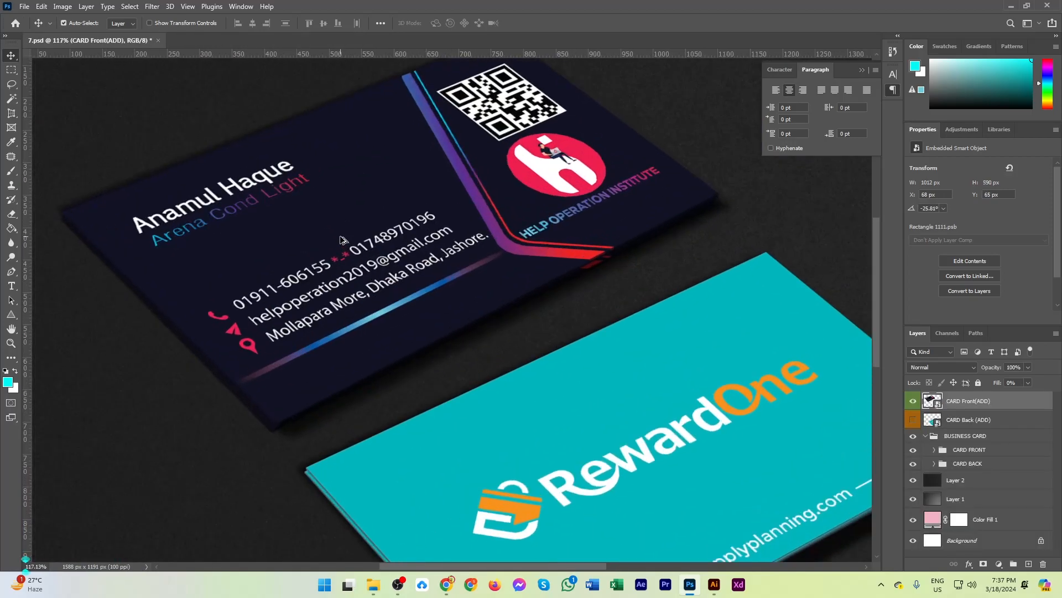
scroll(343, 239, down, 3)
scroll(453, 292, up, 3)
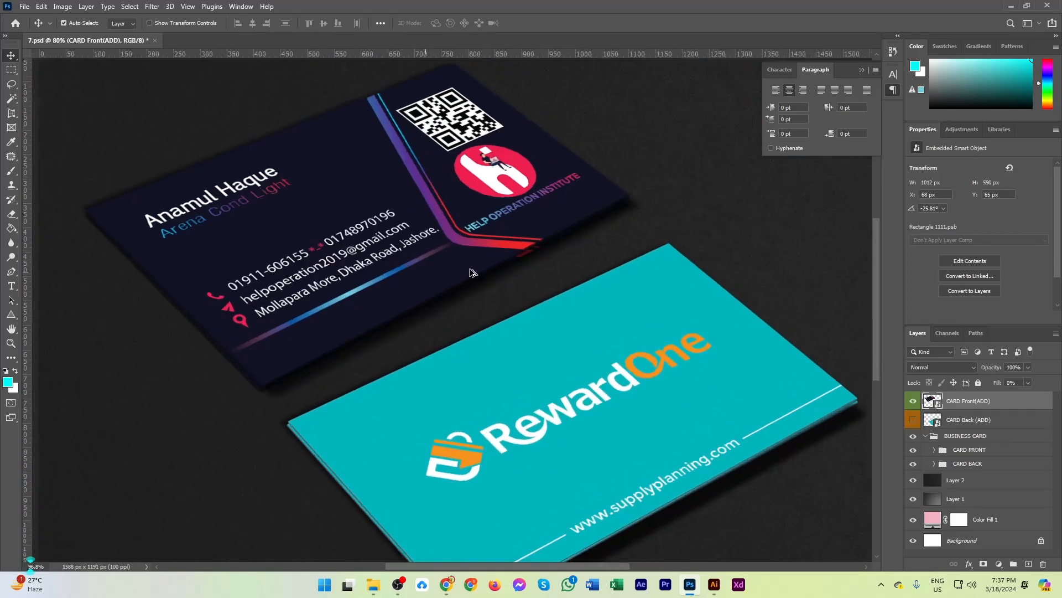
scroll(489, 262, down, 2)
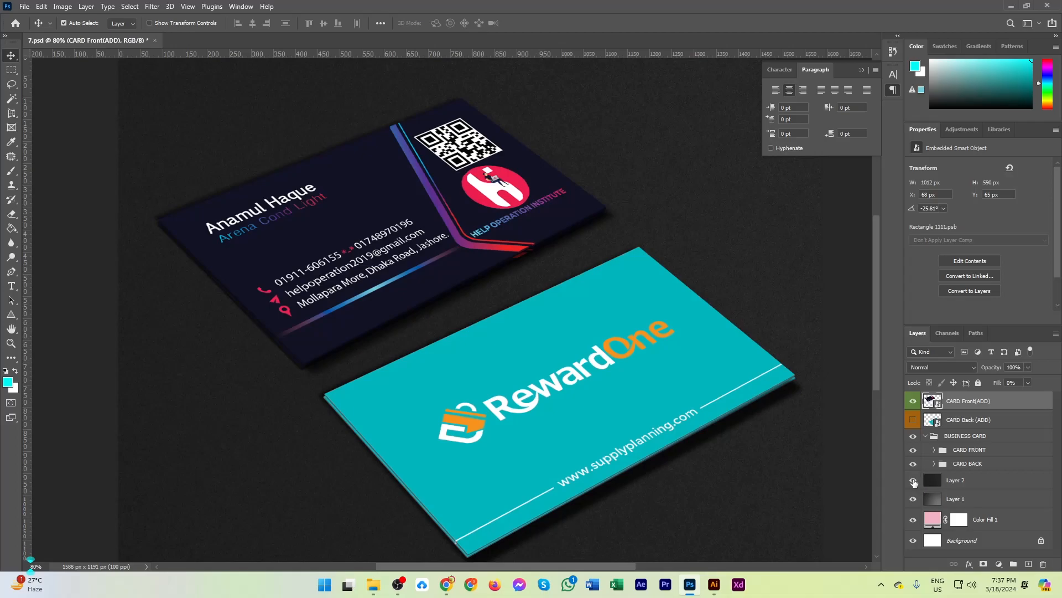
click(914, 481)
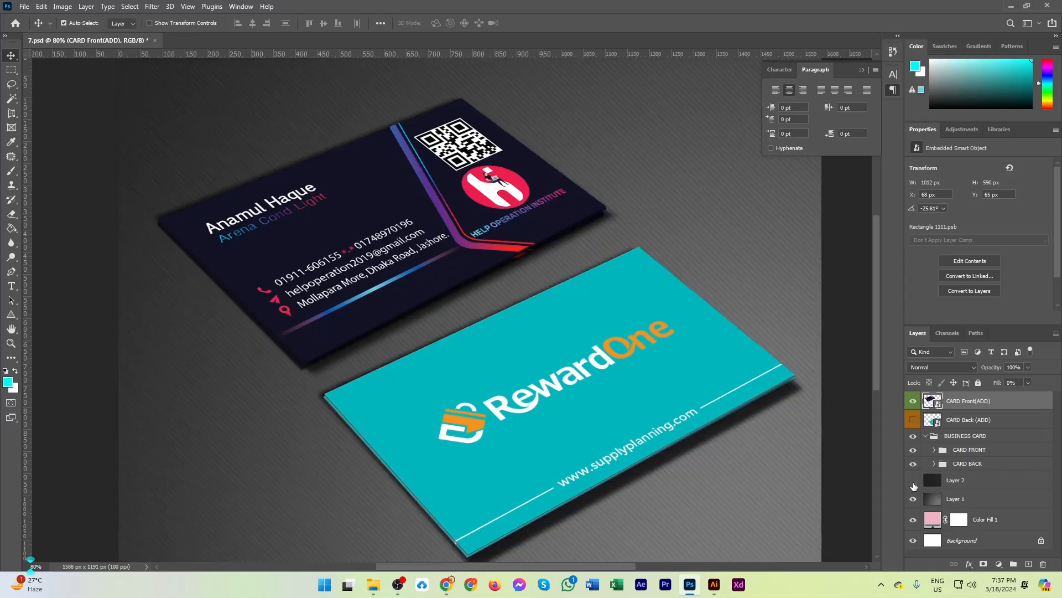
click(914, 500)
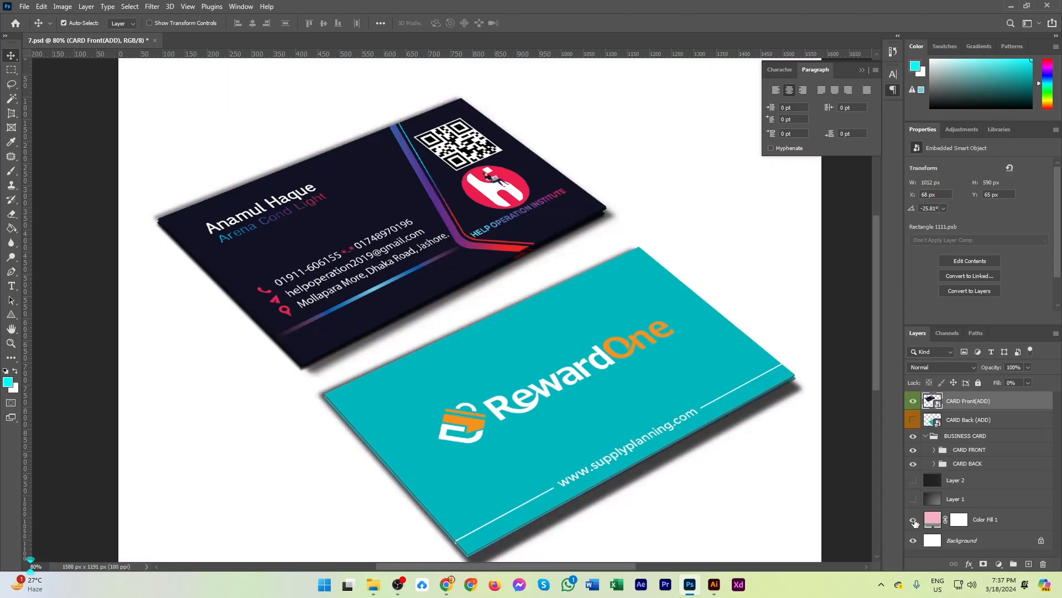
click(914, 520)
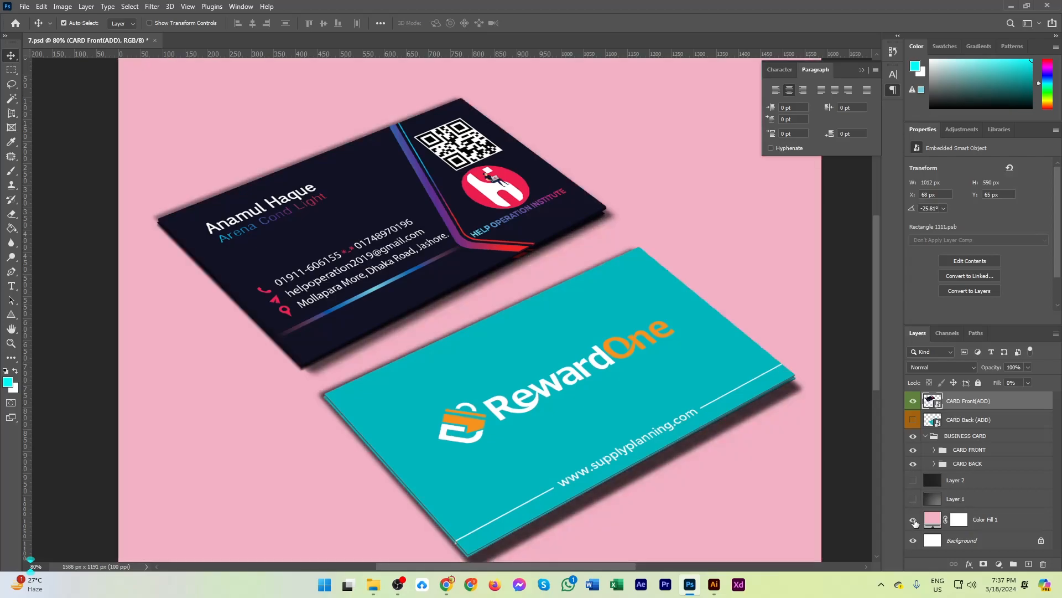
click(913, 482)
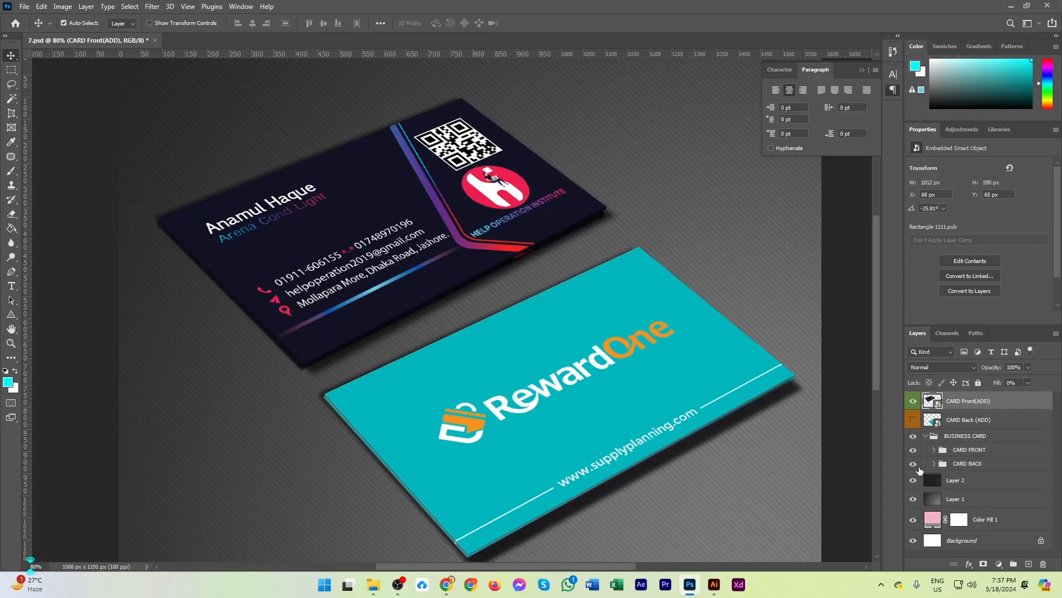
Open the CARD Back (ADD) smart object for editing and place Business card-2-02.jpg as an embedded image.
click(929, 421)
double_click(928, 421)
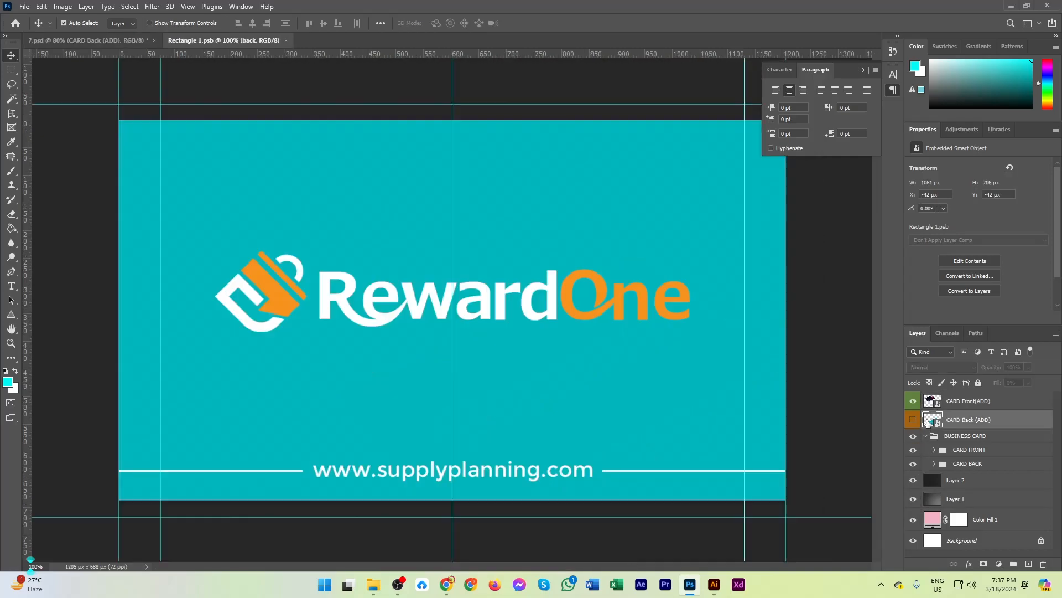
click(29, 8)
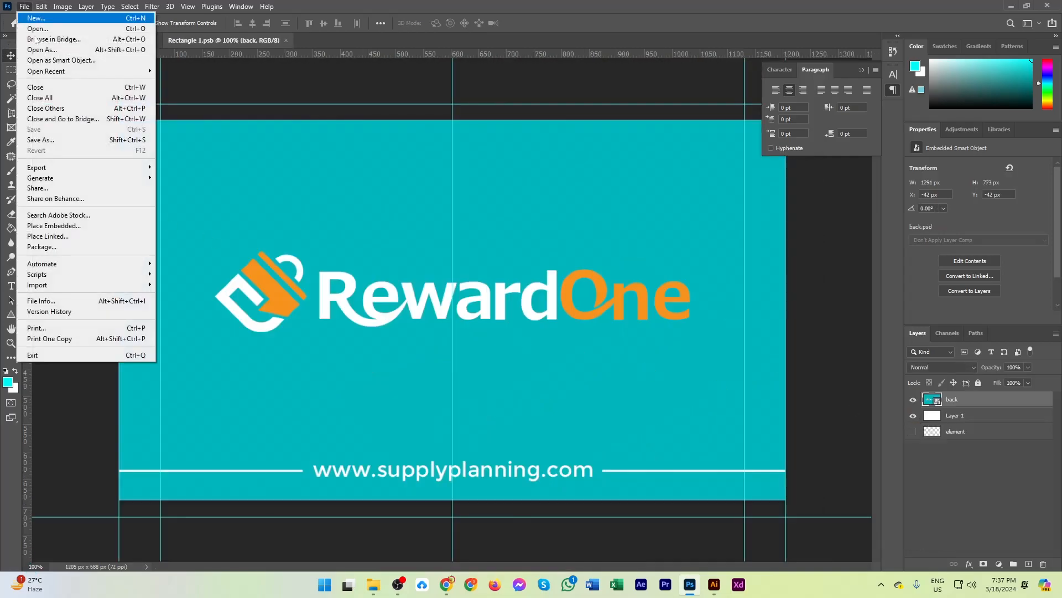
click(73, 227)
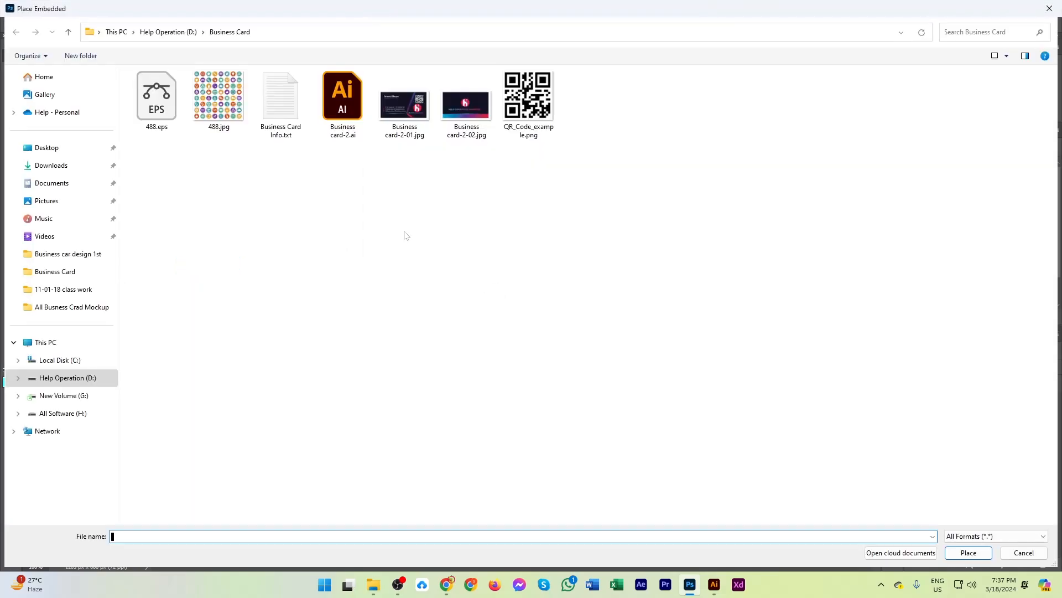
double_click(465, 102)
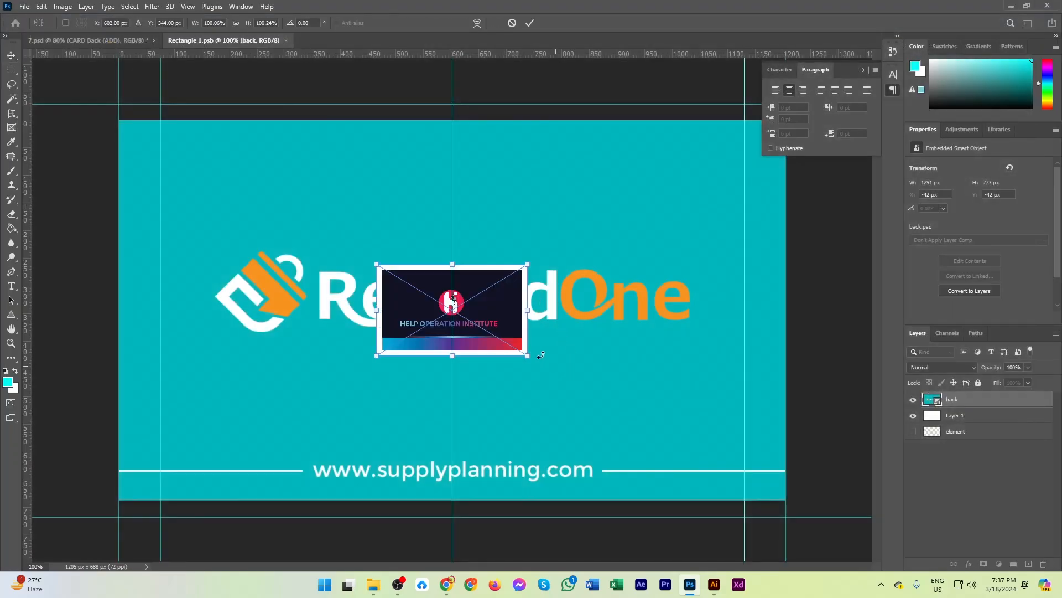
Scale the placed back design to about 483% to cover the canvas, and save and close the smart object.
drag(533, 362, 817, 531)
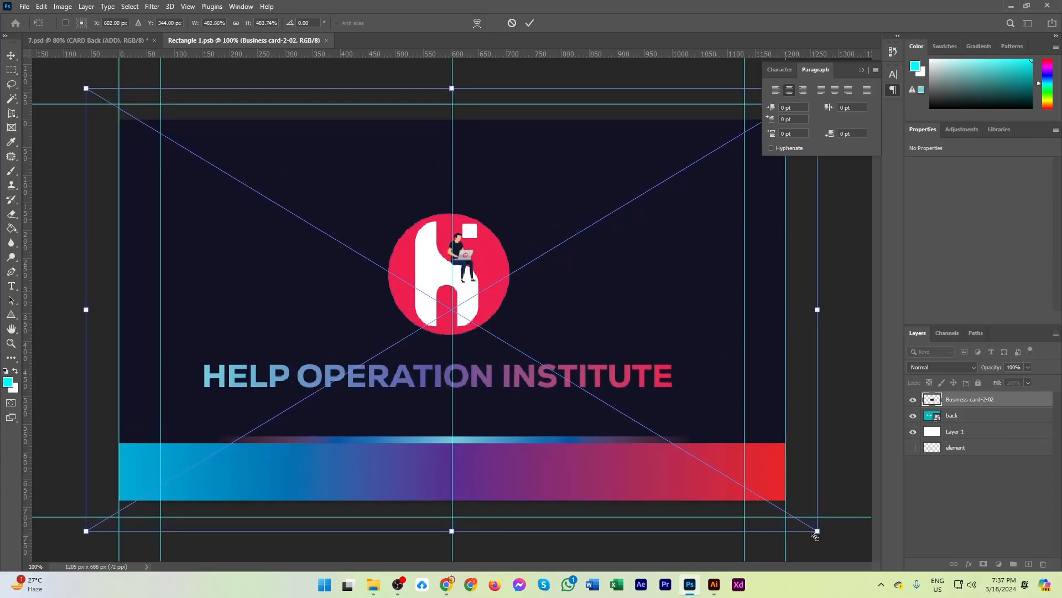
click(530, 23)
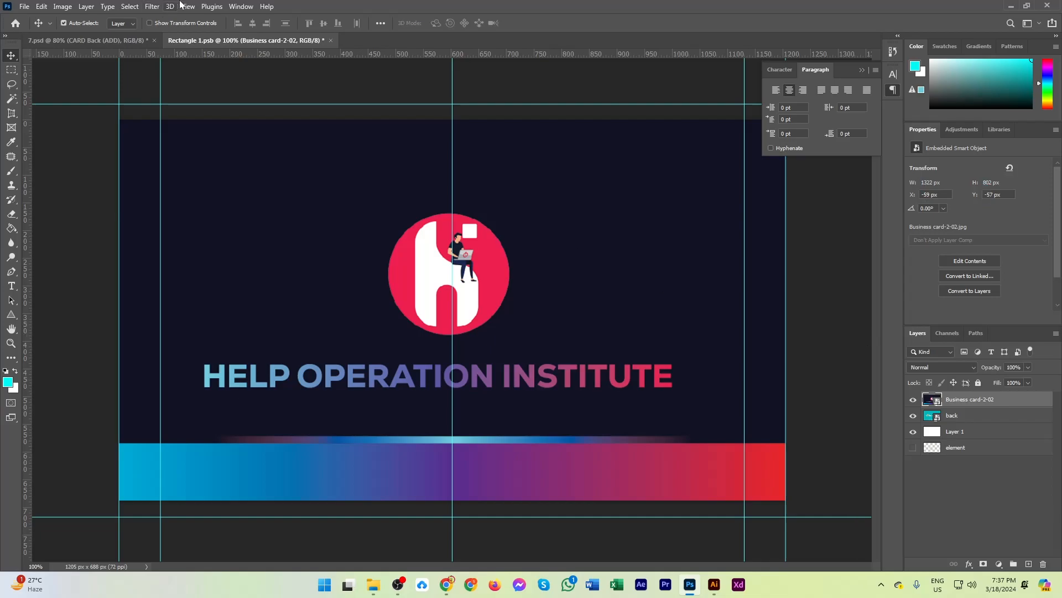
click(331, 40)
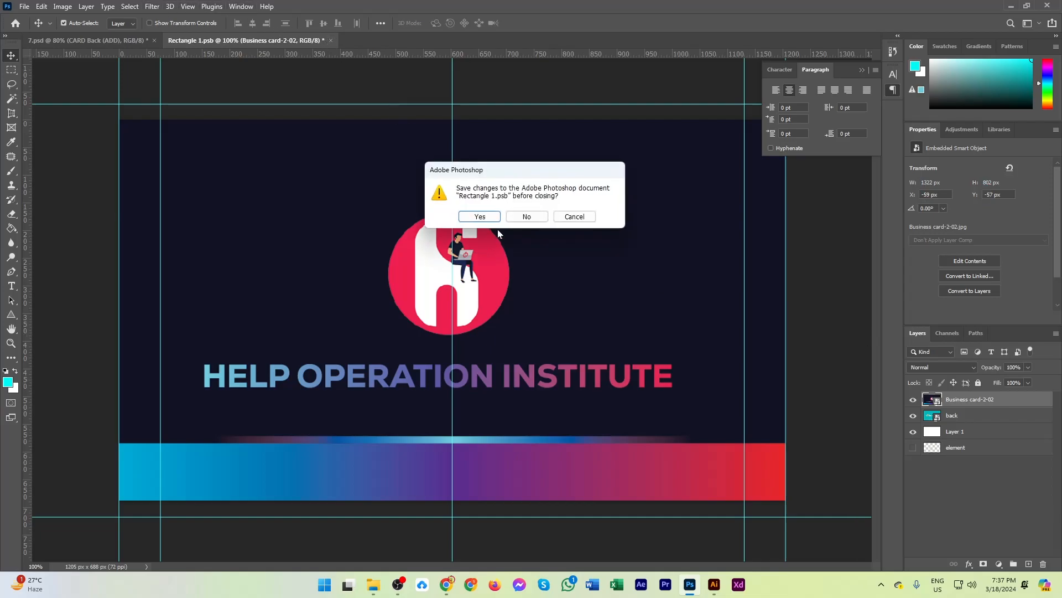
click(481, 217)
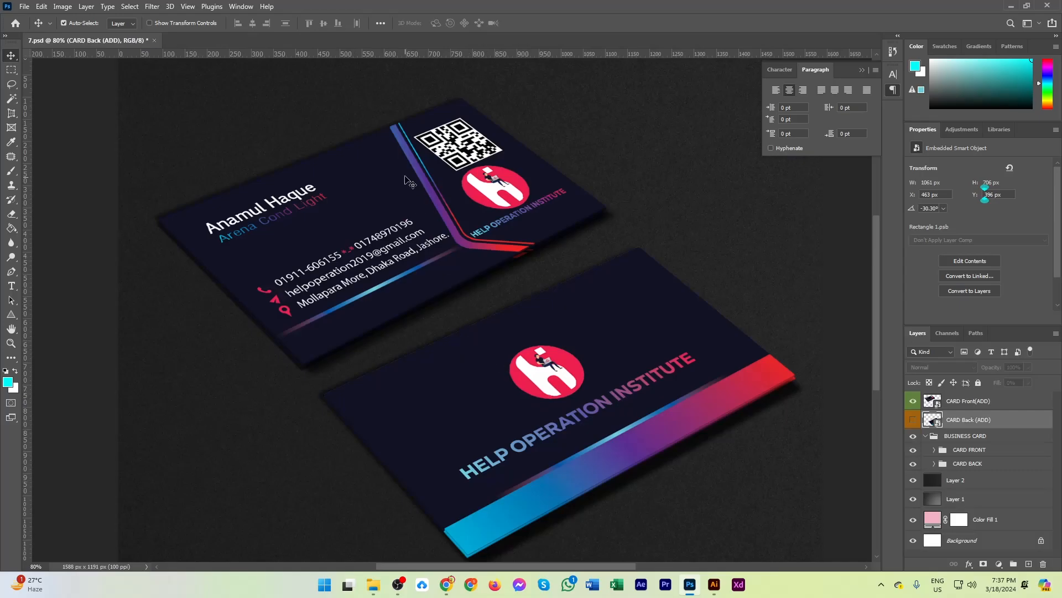
Inspect the front card's details up close and check the mockup's dimensions and resolution in Image Size without changing them.
scroll(447, 218, up, 3)
scroll(447, 219, up, 5)
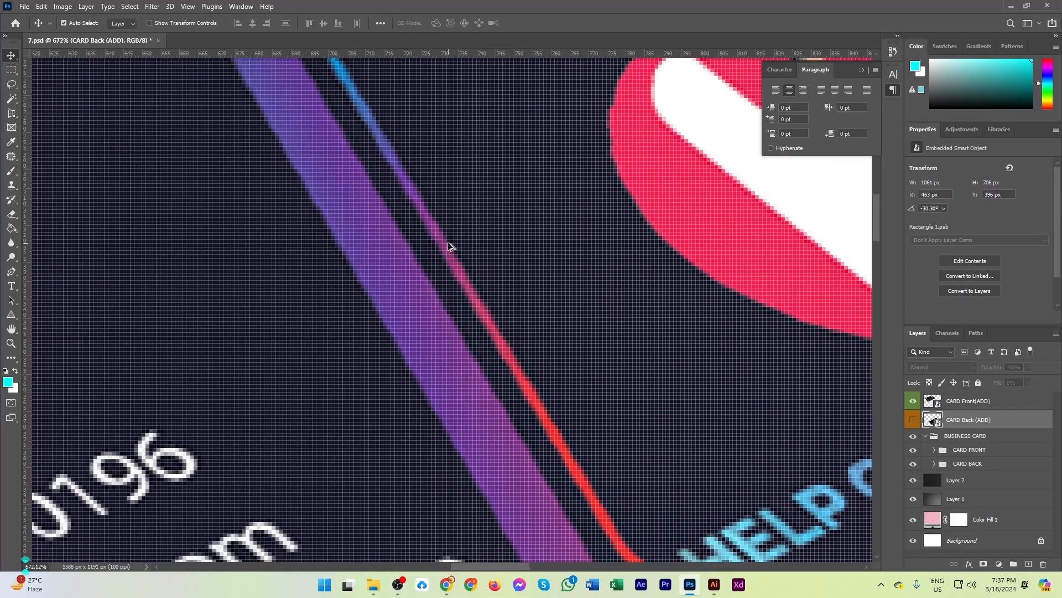
scroll(449, 244, down, 2)
scroll(444, 263, down, 4)
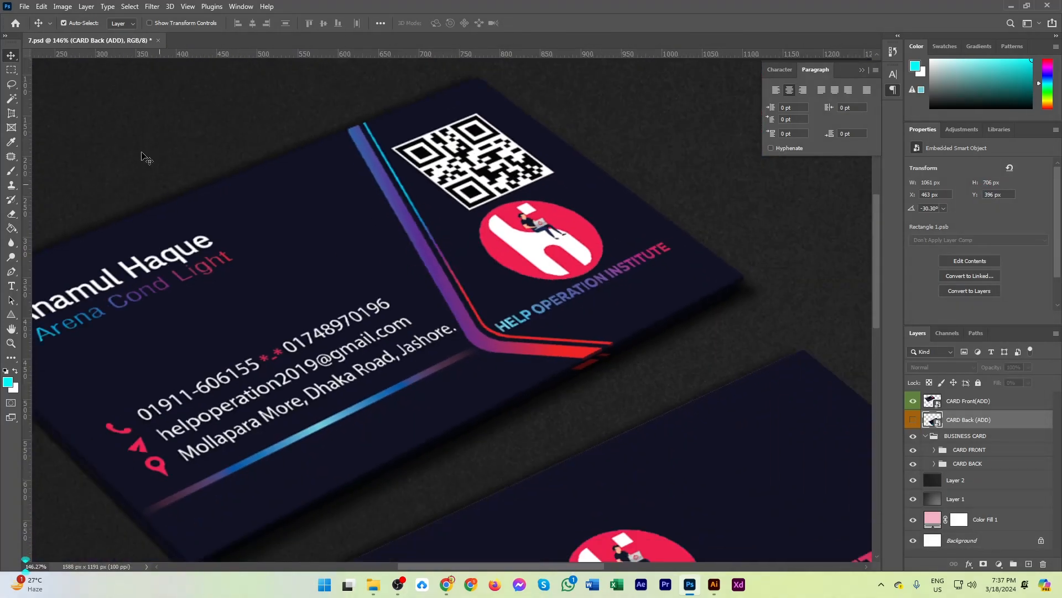
click(69, 6)
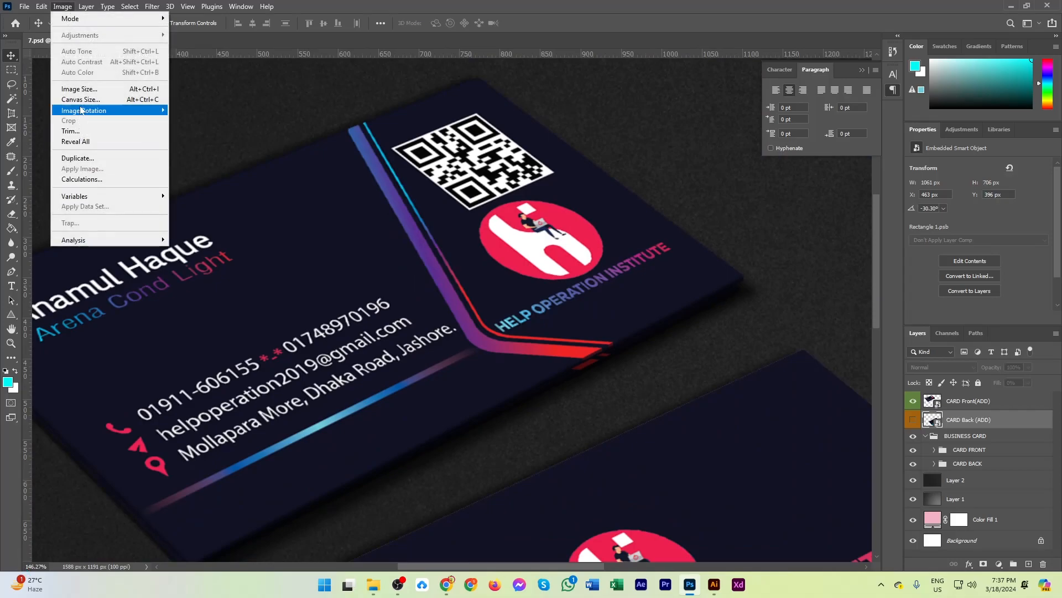
click(84, 90)
drag(600, 215, 505, 207)
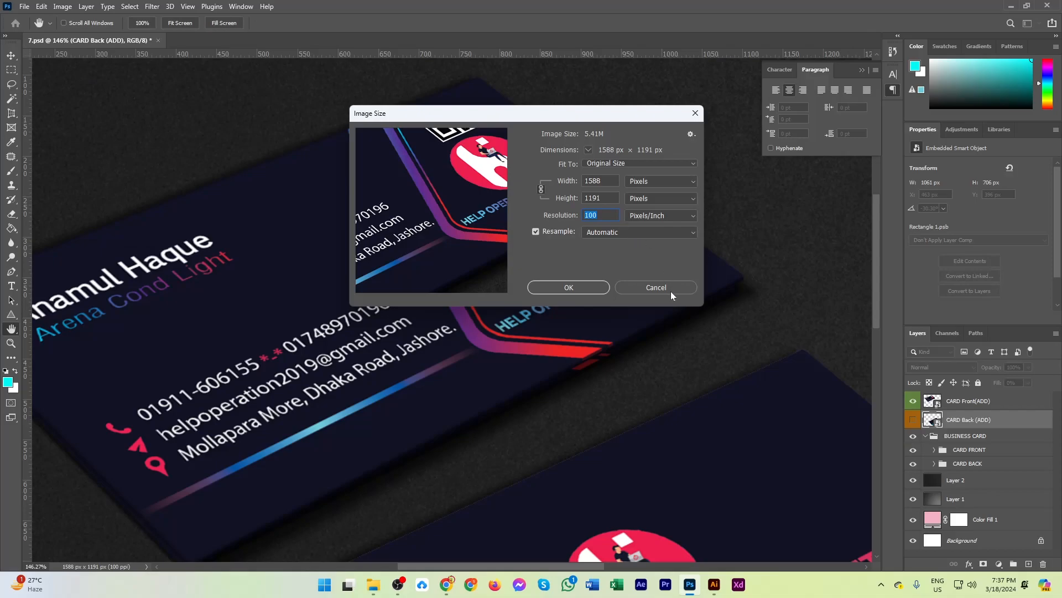
click(656, 287)
key(v)
Hide Layer 2 and Layer 1, and recolour the Color Fill 1 background to light purple #af8acc.
scroll(620, 326, down, 5)
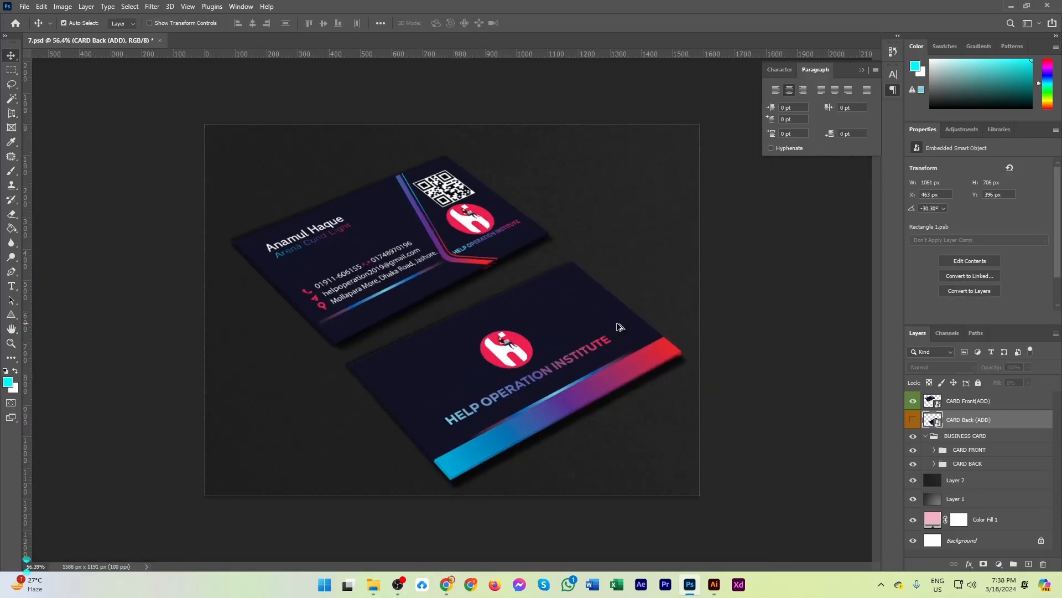
click(913, 497)
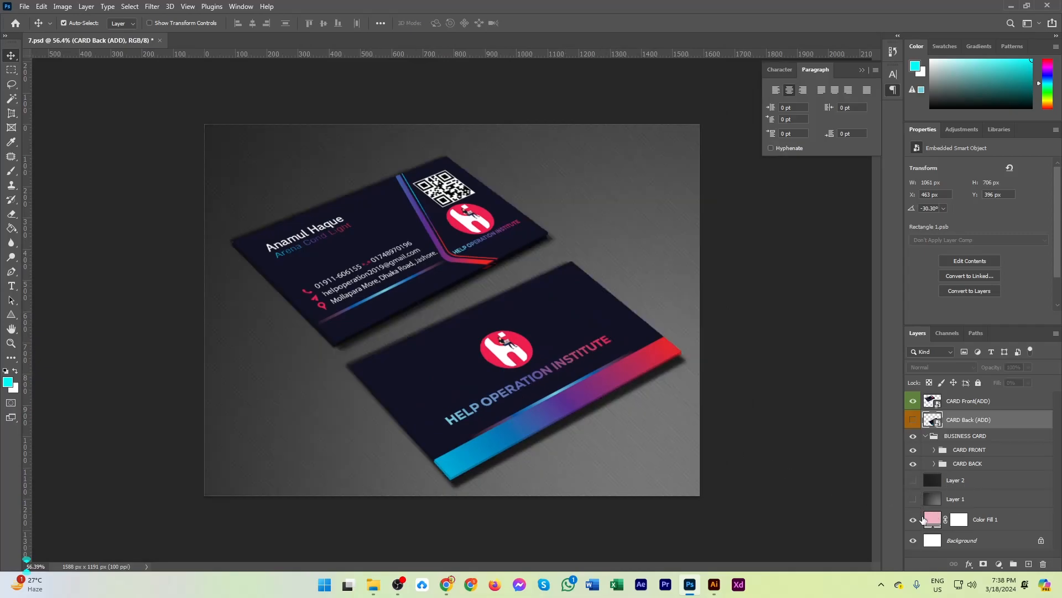
click(932, 520)
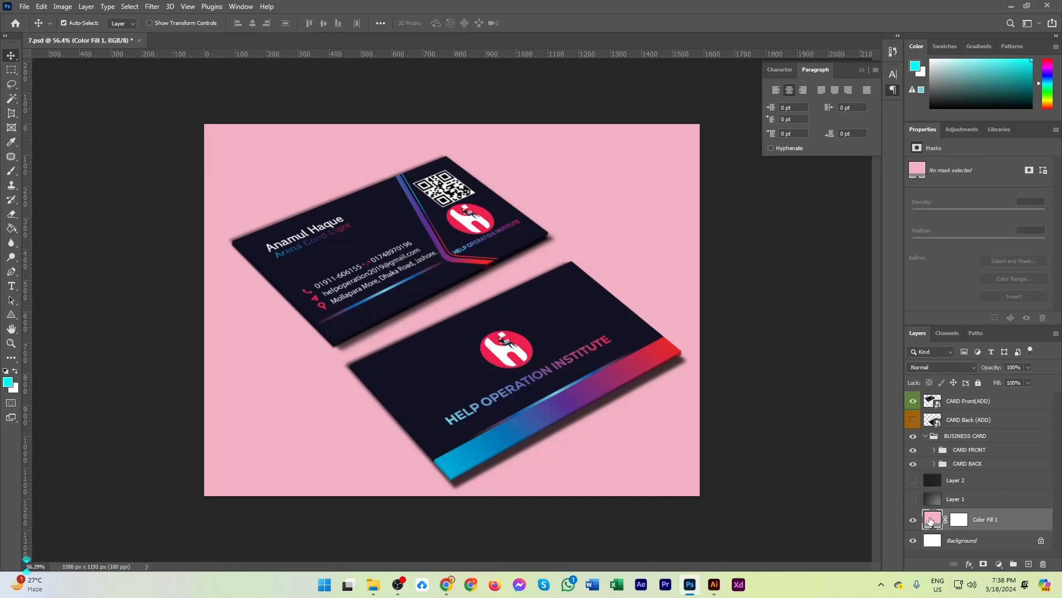
double_click(932, 520)
drag(290, 107, 210, 265)
mouse_move(223, 333)
mouse_down()
mouse_move(241, 403)
mouse_move(237, 367)
mouse_move(255, 296)
mouse_move(283, 311)
mouse_move(282, 354)
mouse_move(254, 324)
mouse_up()
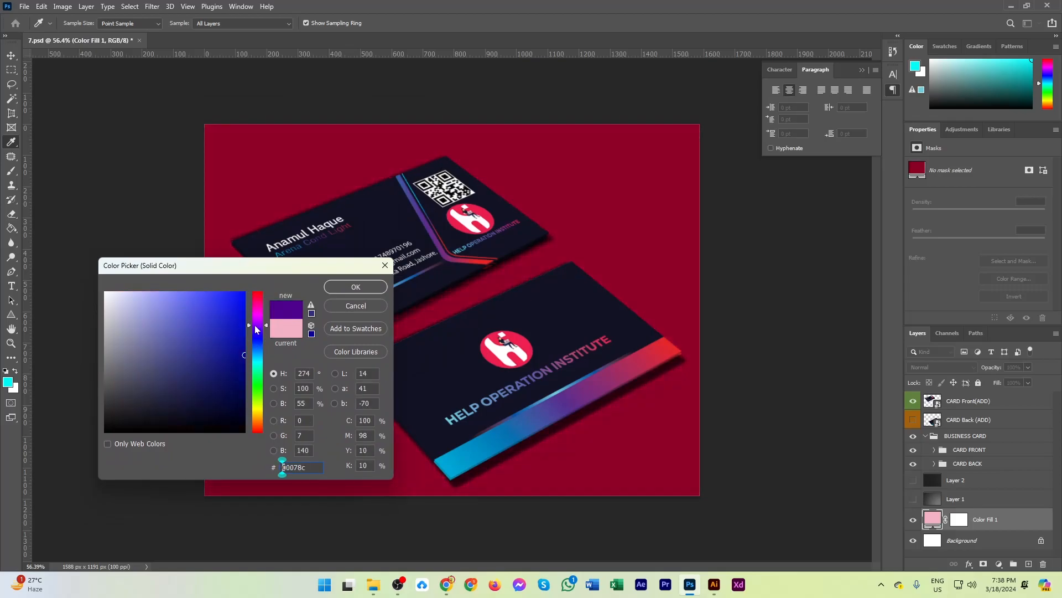
mouse_move(188, 312)
mouse_down()
mouse_move(221, 334)
mouse_move(221, 315)
mouse_move(161, 339)
mouse_move(148, 314)
mouse_move(152, 337)
mouse_move(149, 318)
mouse_up()
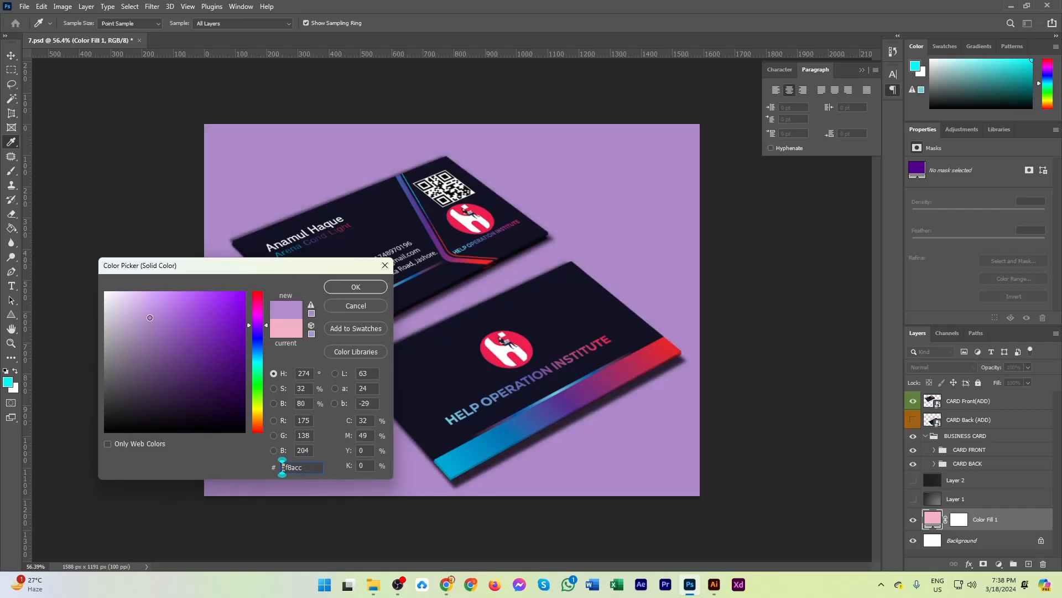
click(355, 287)
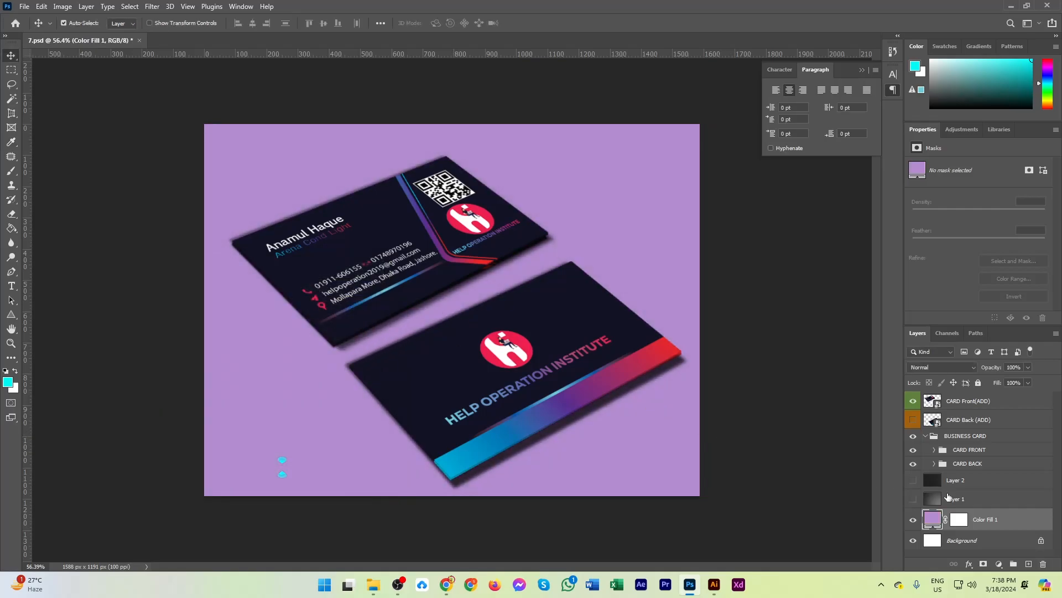
Review both cards against the purple background and save the 7.psd mockup.
scroll(431, 388, down, 2)
scroll(421, 381, up, 3)
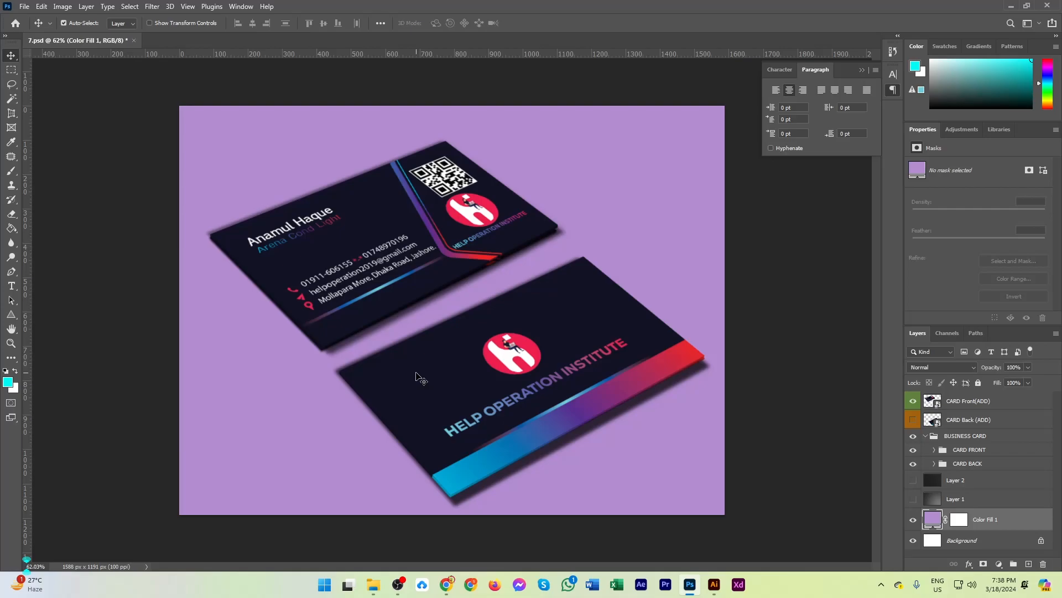
scroll(349, 293, up, 3)
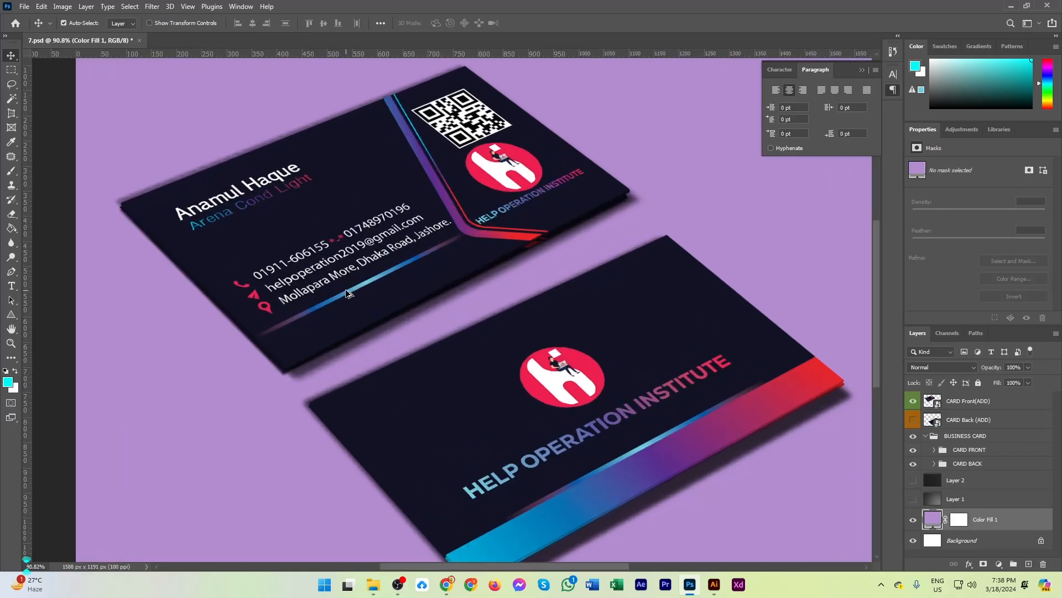
scroll(349, 293, down, 3)
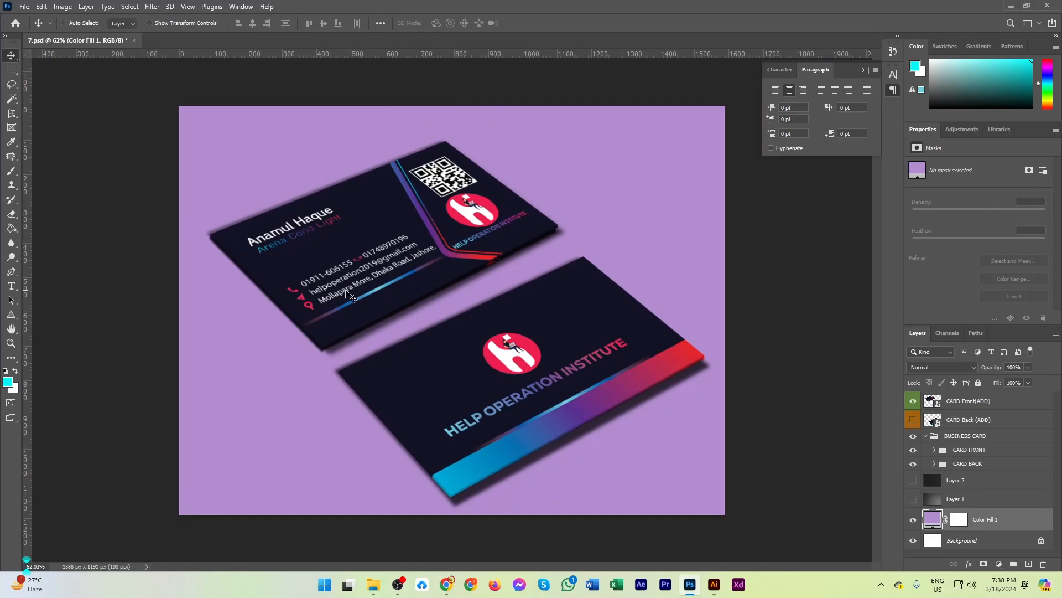
key(ctrl+s)
Save a JPEG copy of the mockup as 7.jpg in drive D's Business Card folder.
click(23, 7)
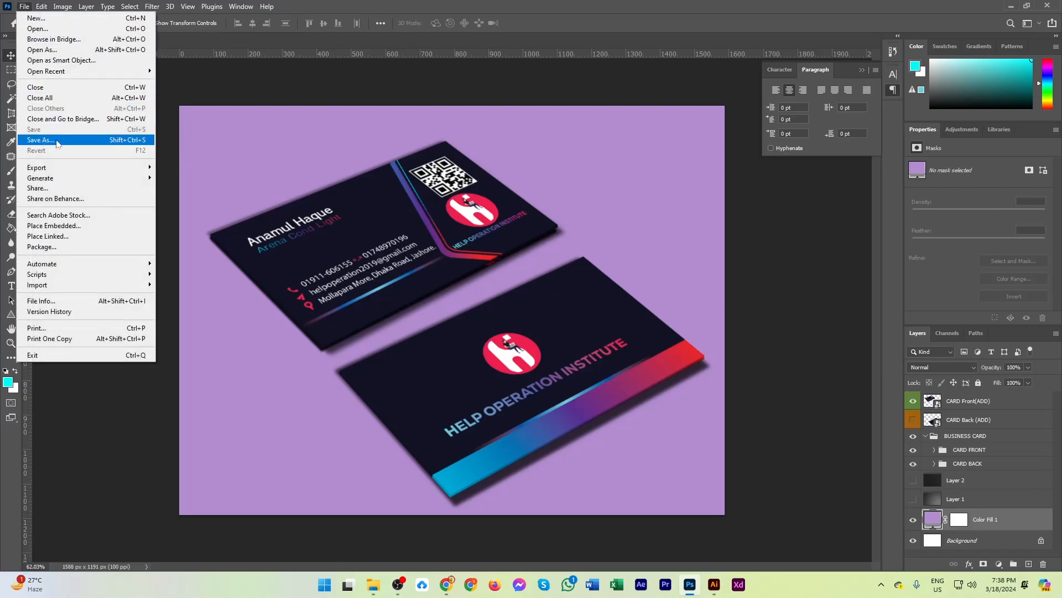
click(41, 140)
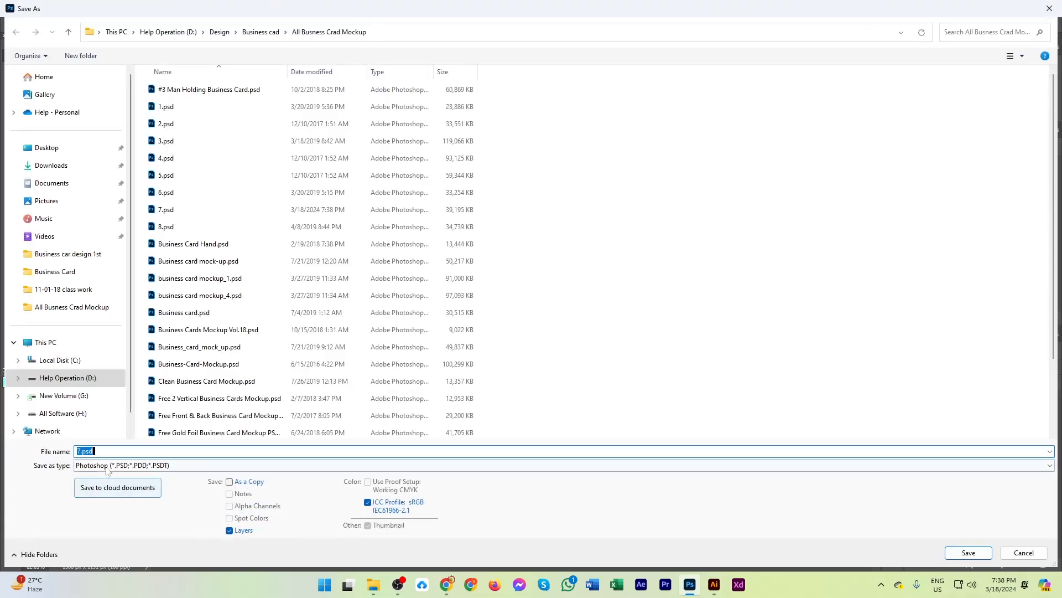
click(106, 466)
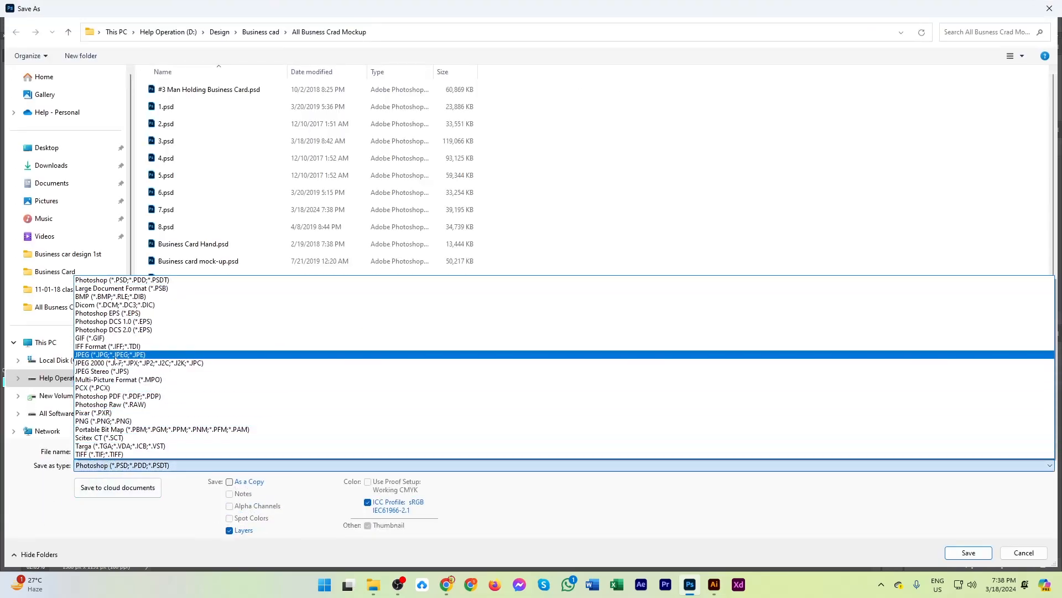
click(114, 355)
click(65, 380)
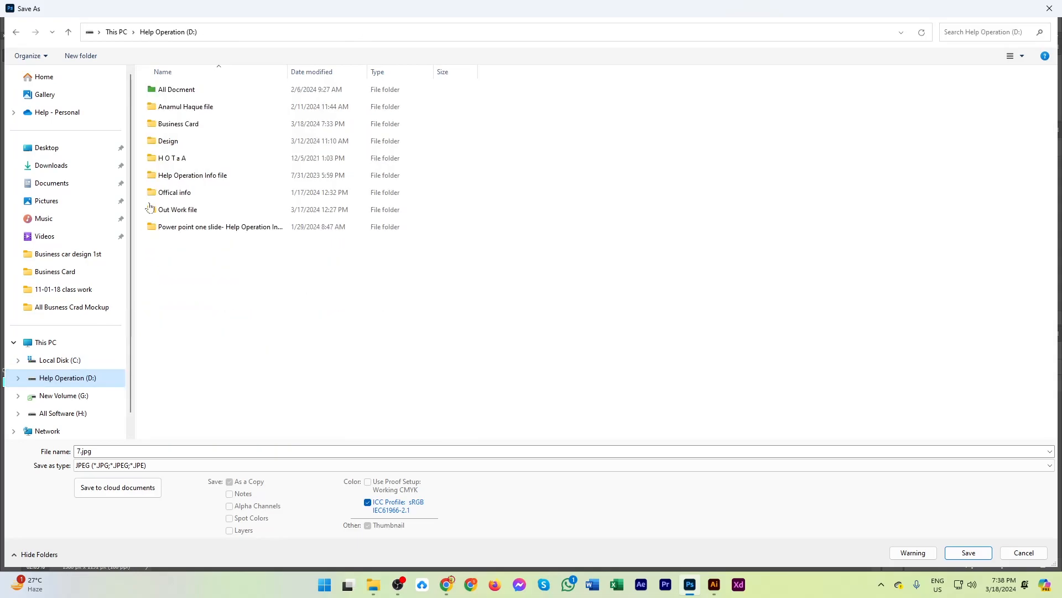
double_click(178, 124)
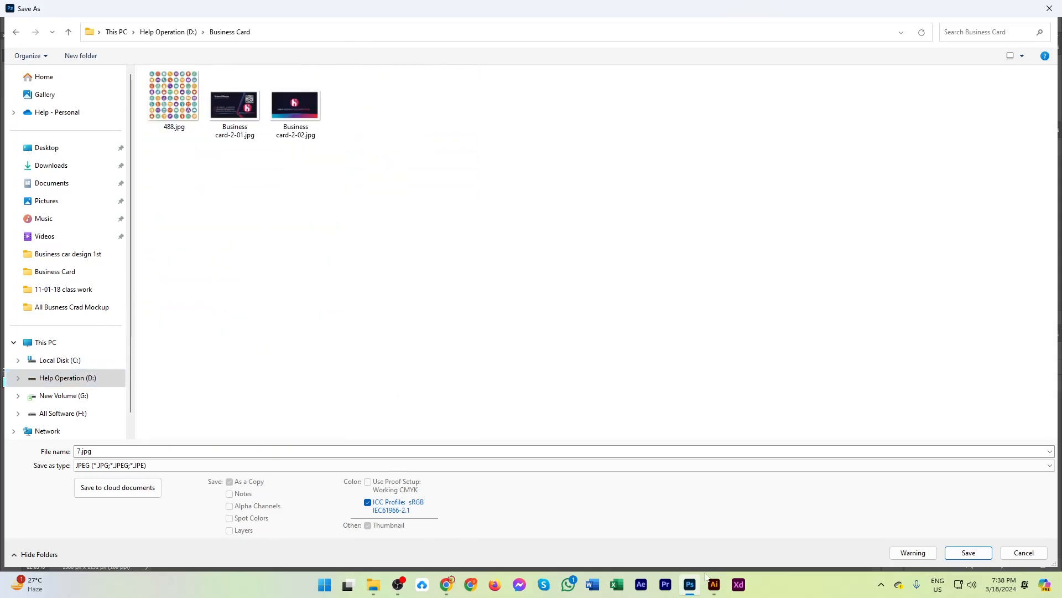
click(969, 553)
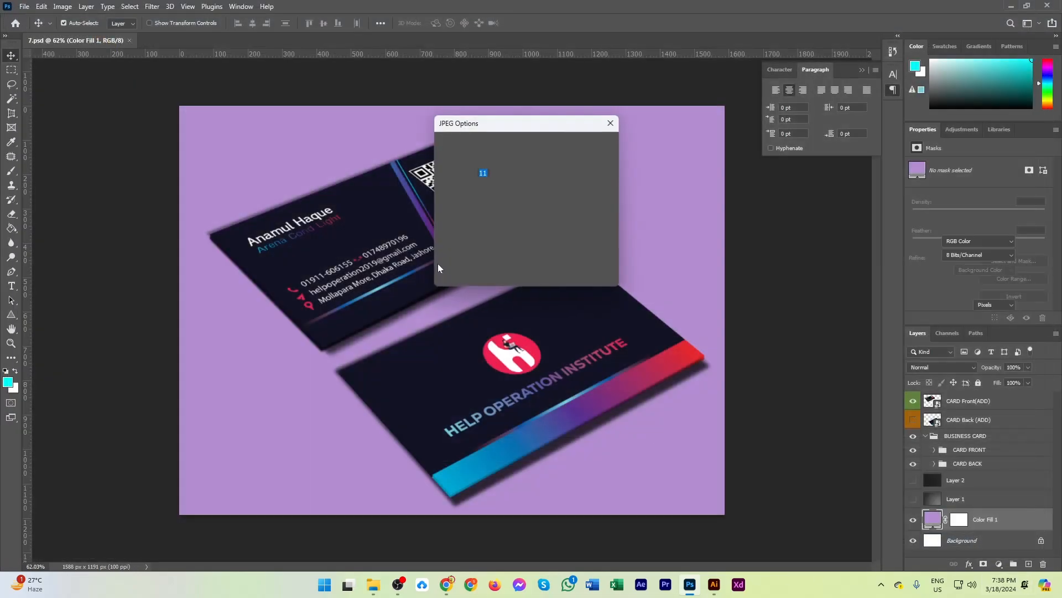
click(591, 145)
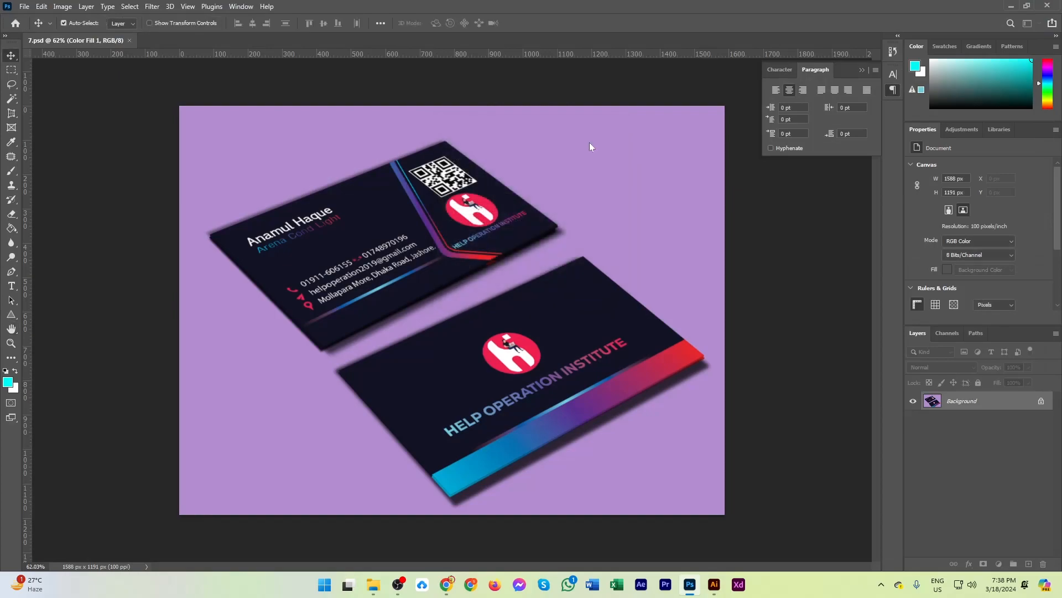
Switch to File Explorer, go to drive D's Business Card folder, and inspect the exported 7.jpg mockup image.
click(373, 584)
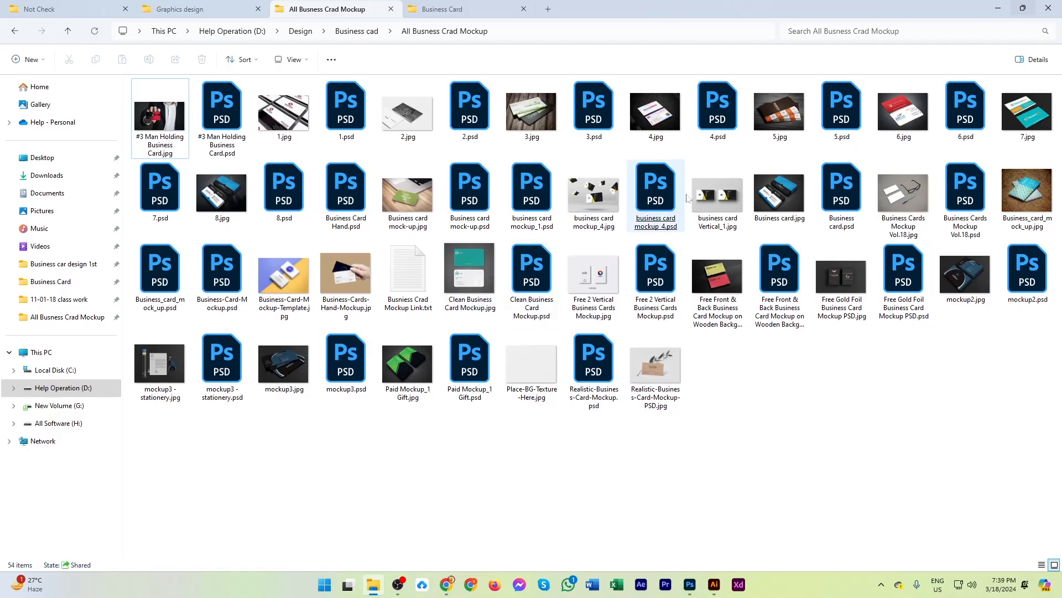
key(alt+Tab)
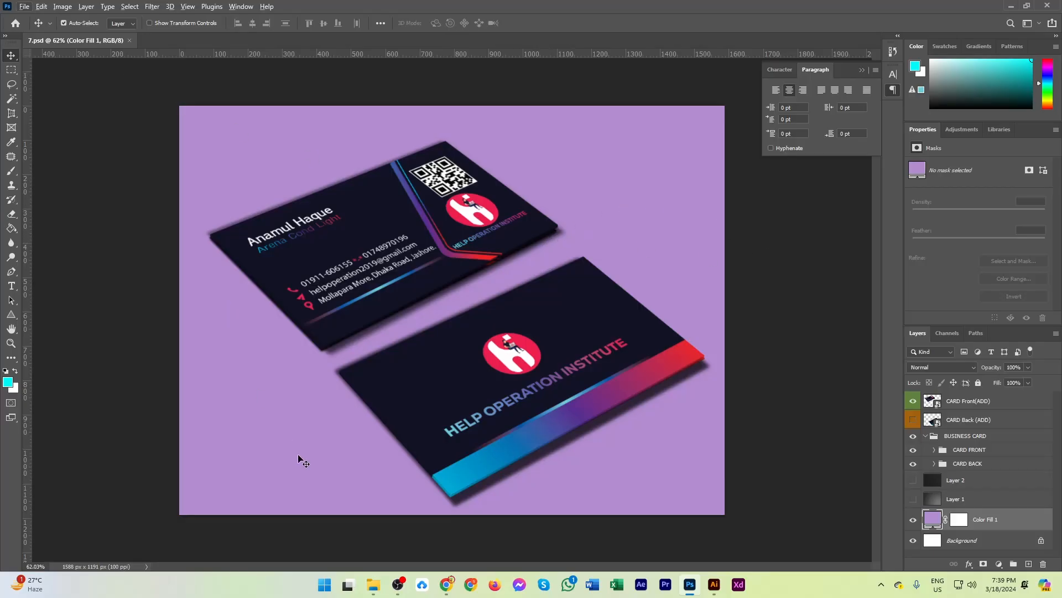
click(374, 585)
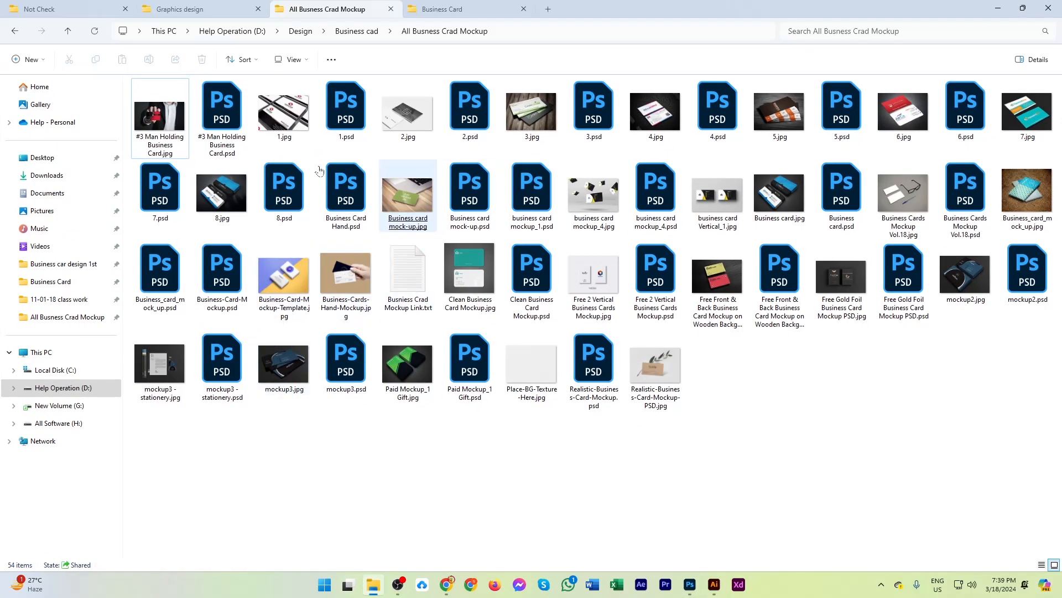
click(183, 9)
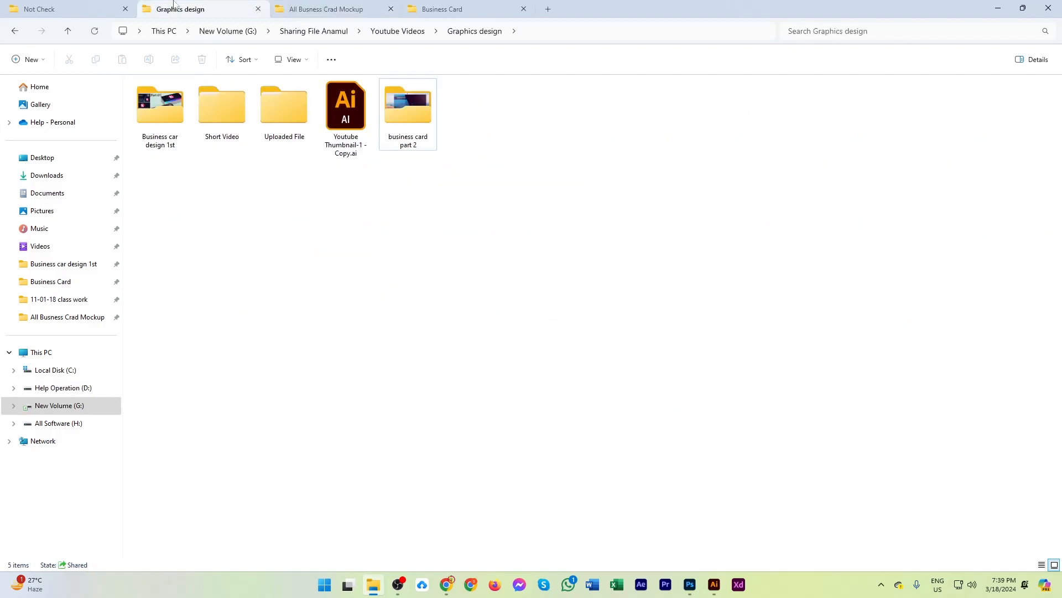
click(450, 14)
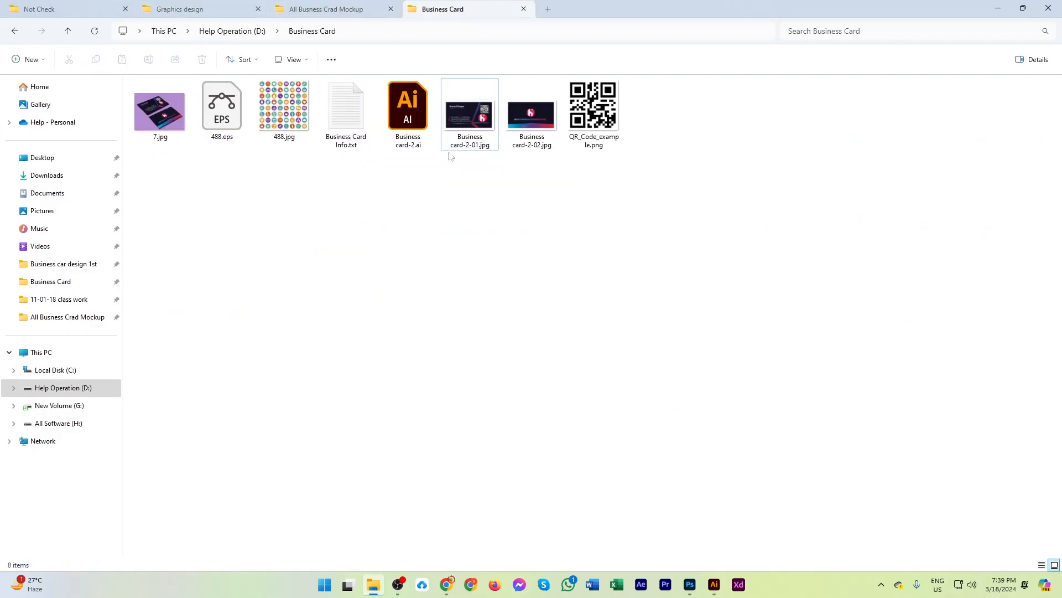
double_click(160, 110)
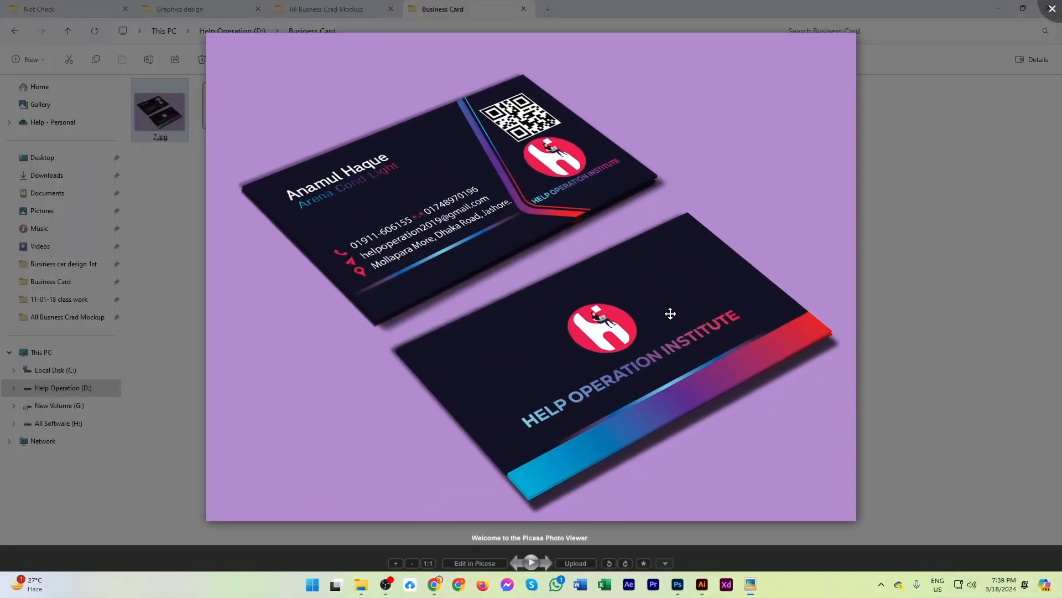
scroll(670, 314, up, 3)
key(Escape)
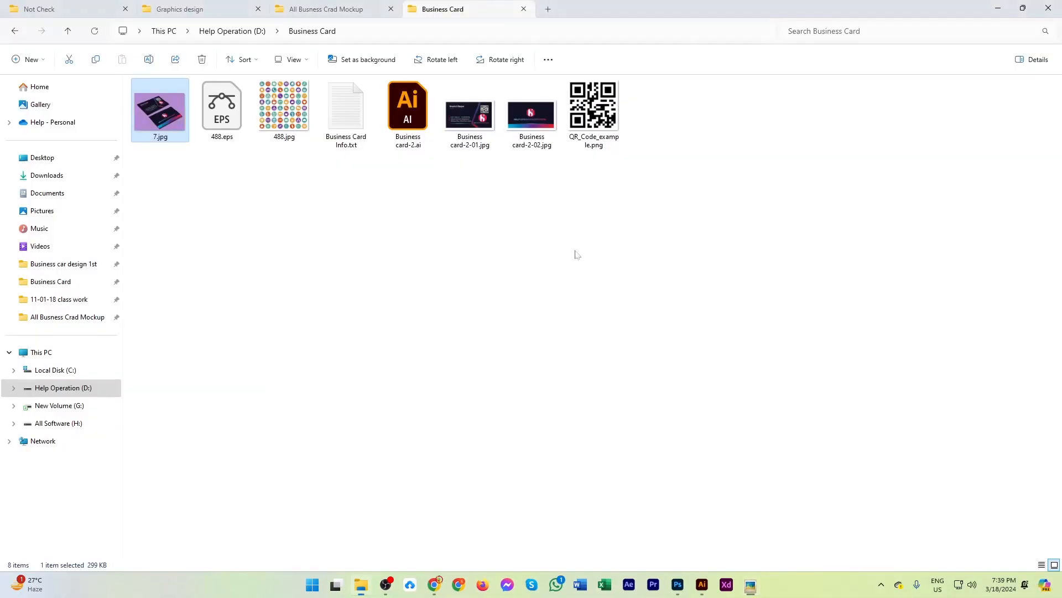
click(576, 255)
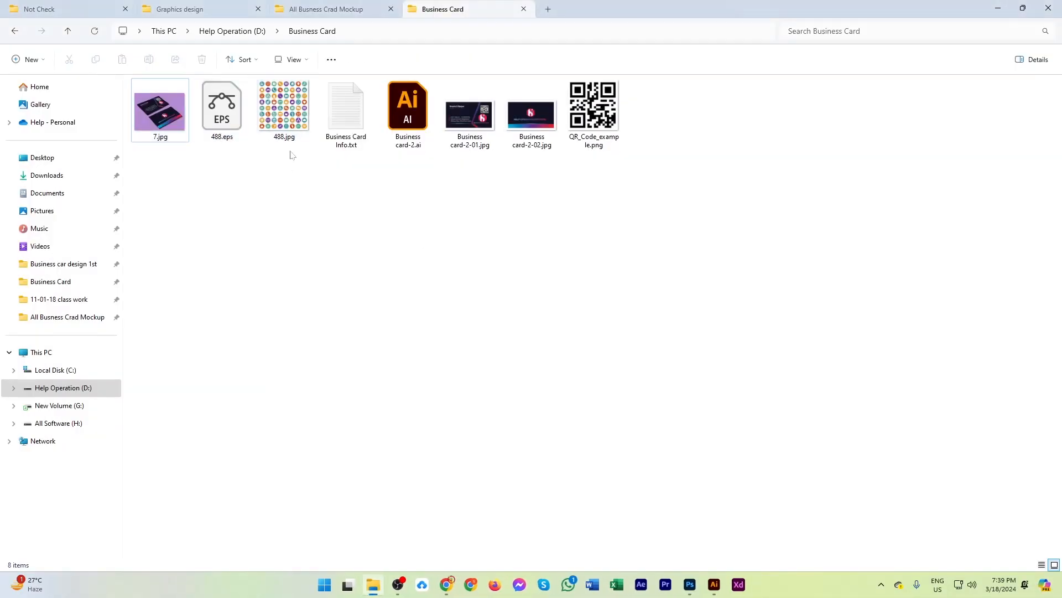
Open Business Card Info.txt from the Business Card folder, review its font names and colour codes, and close it.
click(237, 130)
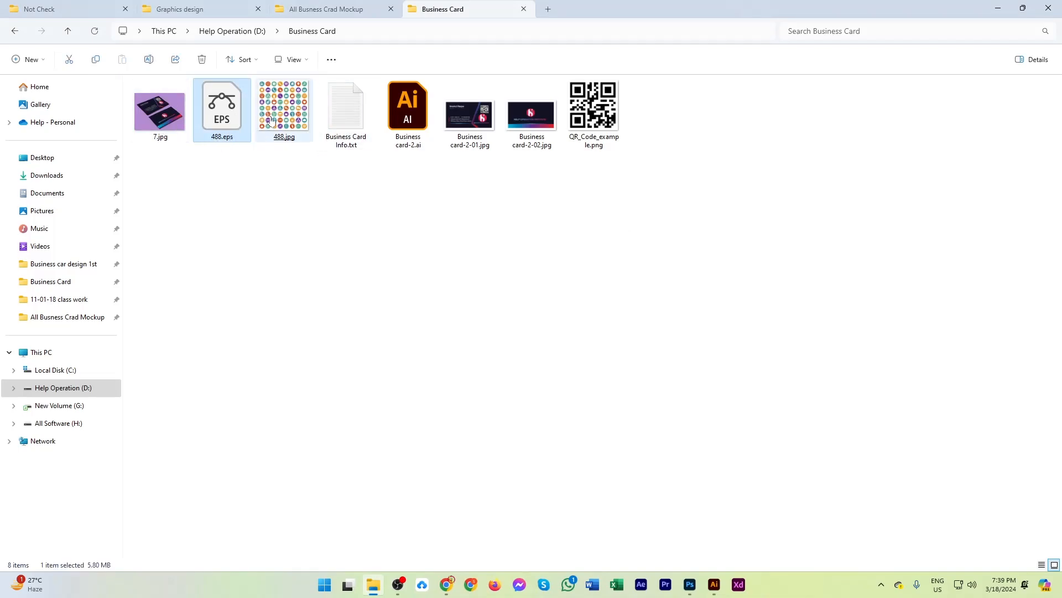
double_click(360, 134)
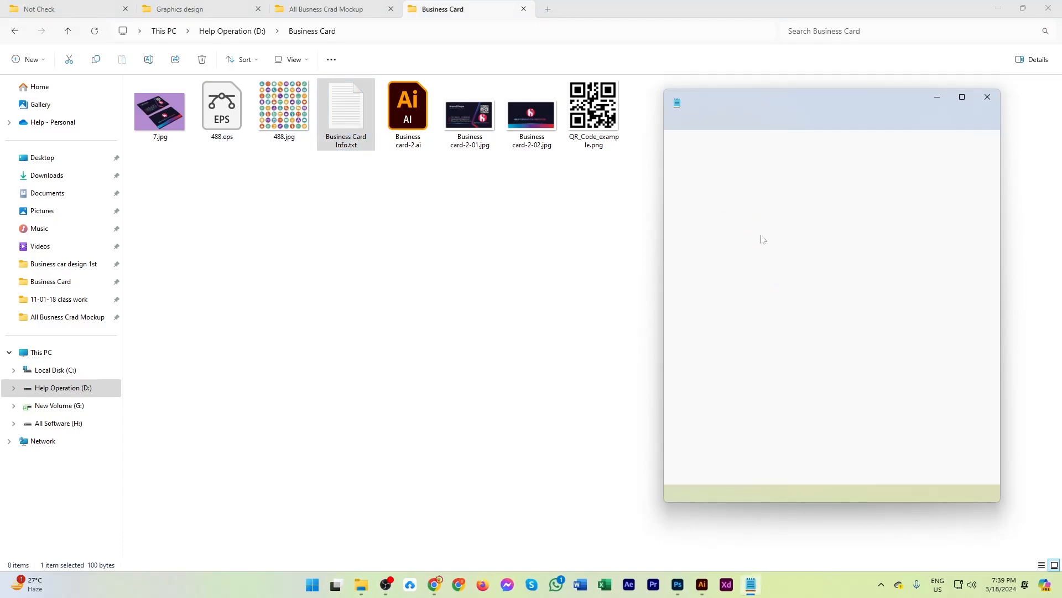
click(794, 194)
key(Return)
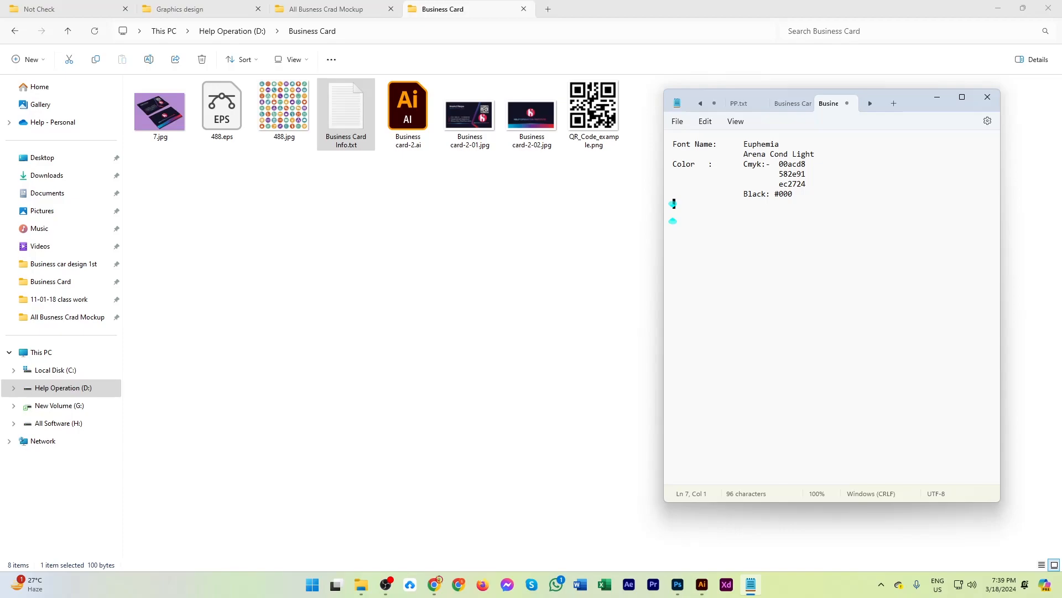
click(988, 97)
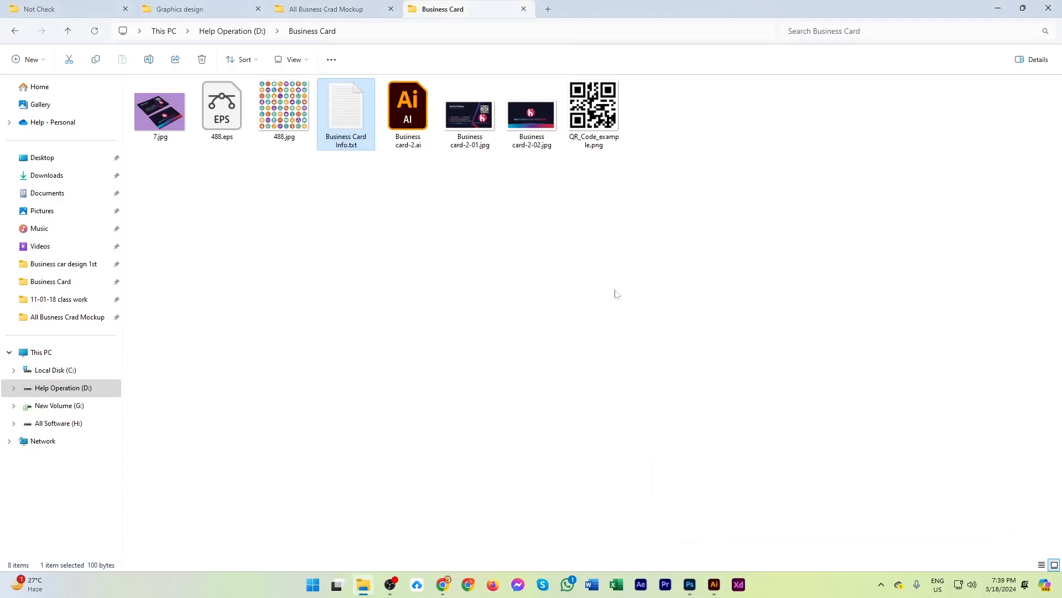
click(616, 294)
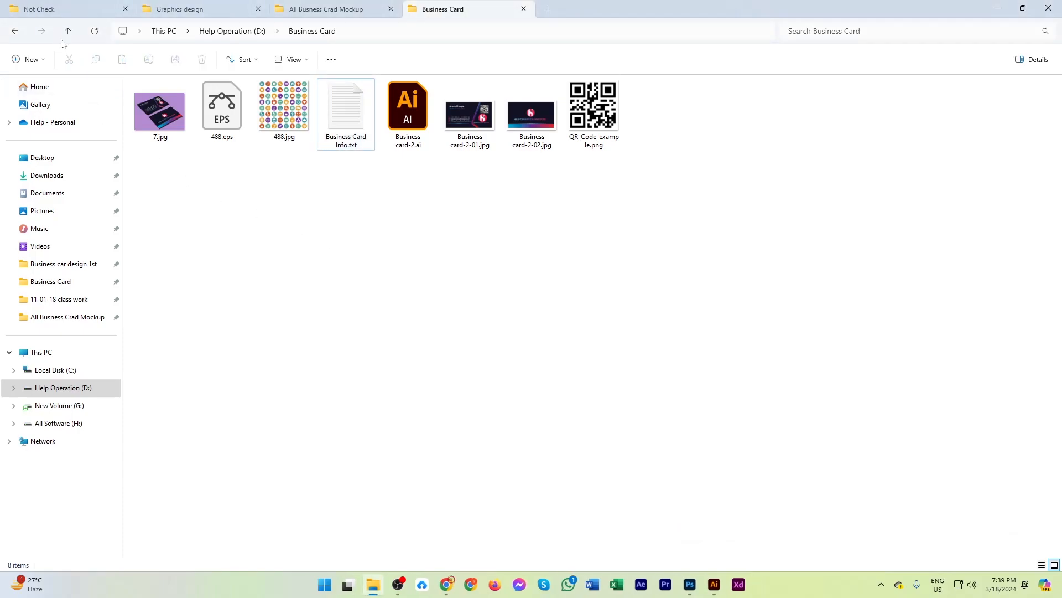
Compress drive D's Business Card folder into a ZIP archive named Business Card.zip.
click(15, 31)
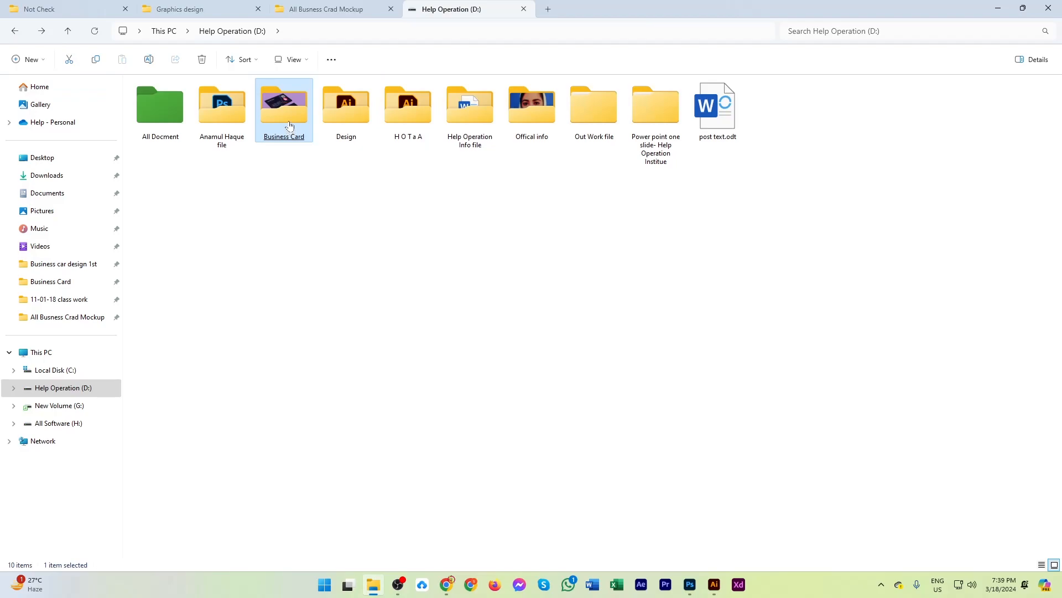
right_click(292, 128)
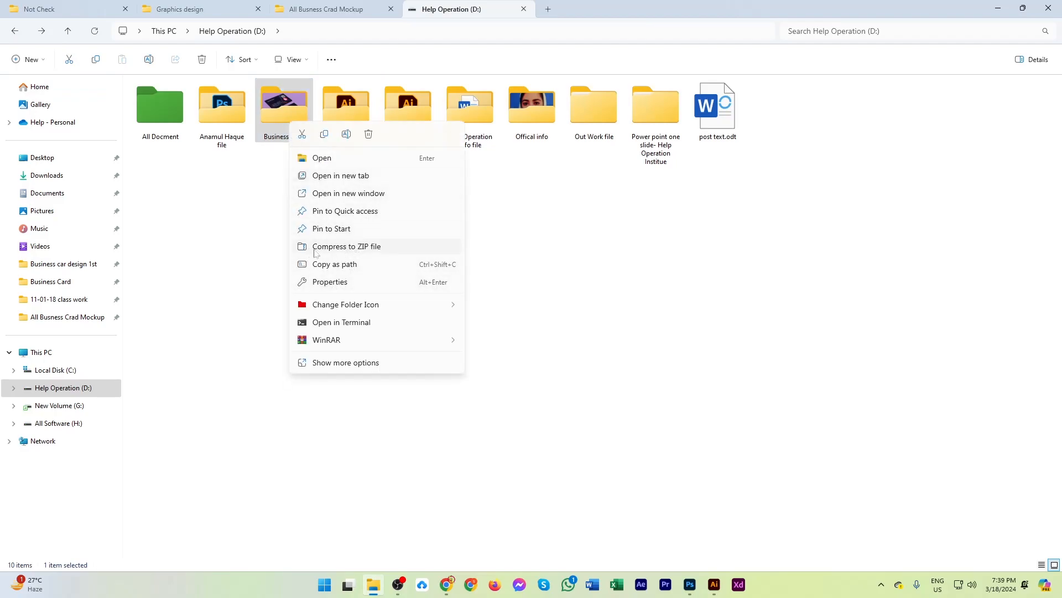
click(367, 253)
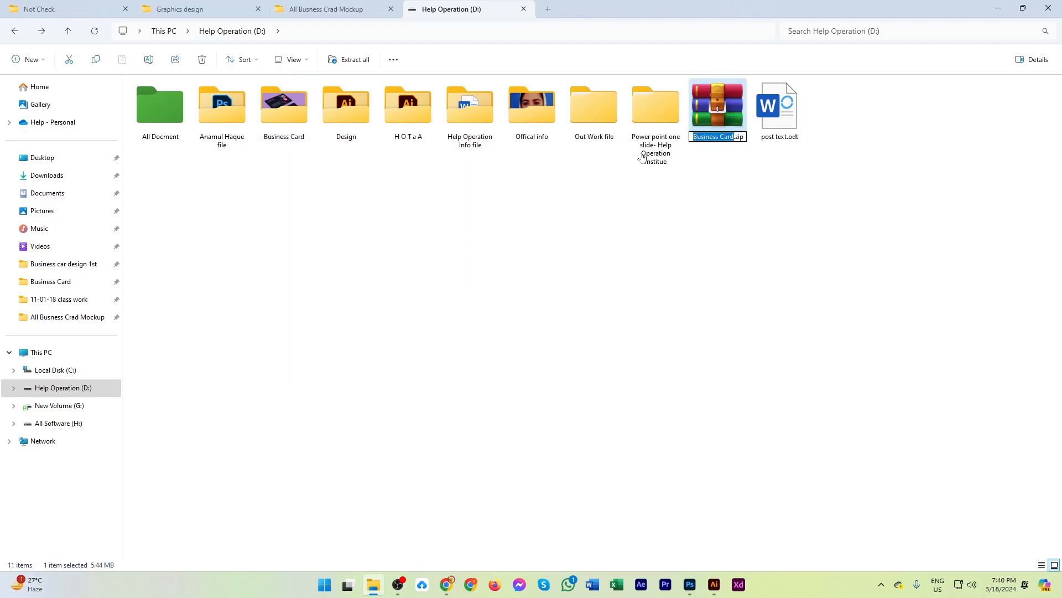
click(698, 215)
Open Business Card.zip to check its contents and close the archive.
double_click(714, 117)
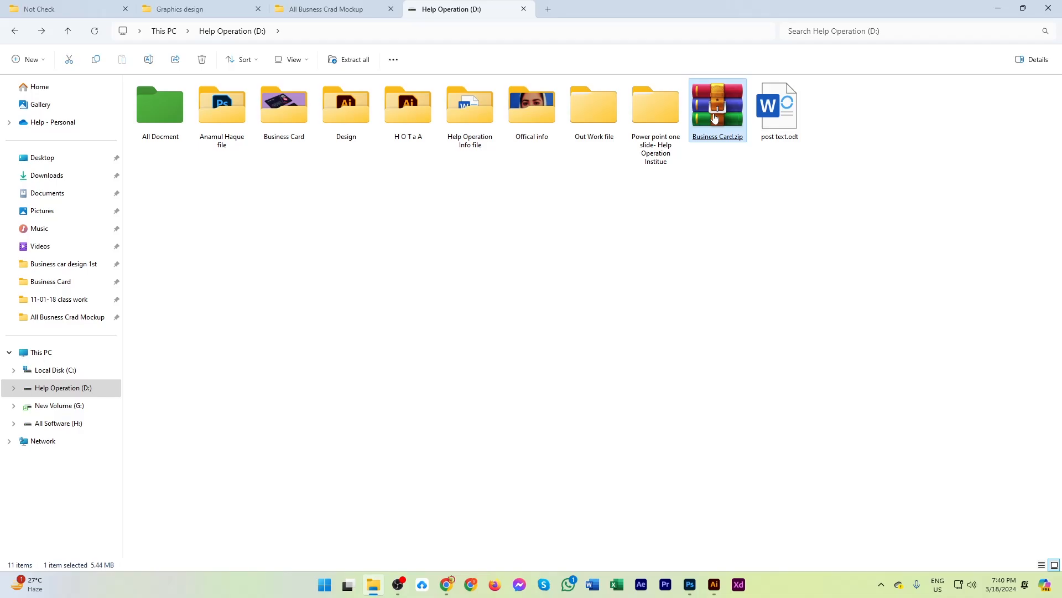
click(1049, 5)
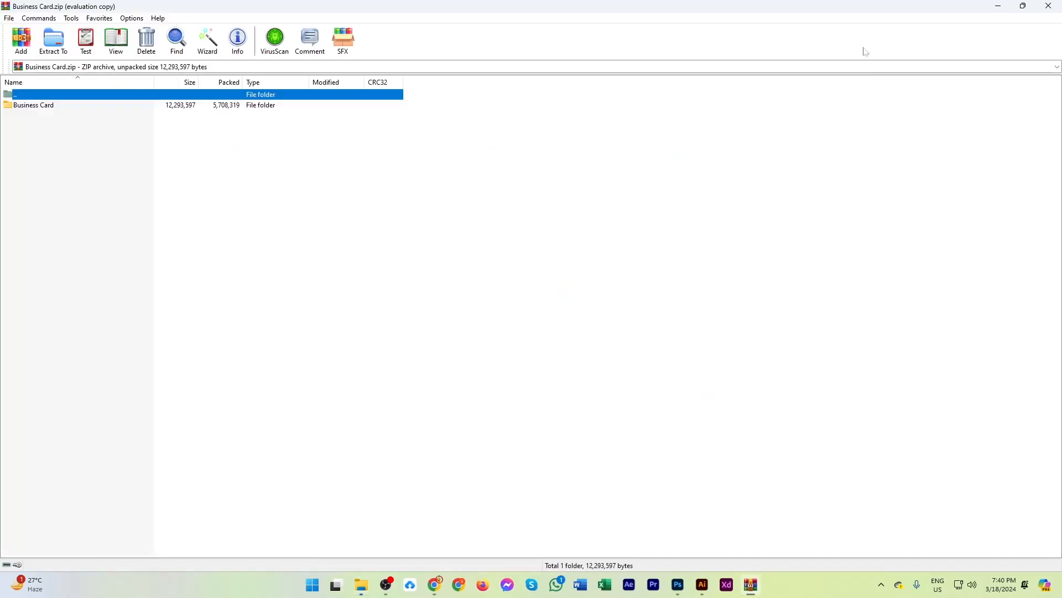
click(715, 188)
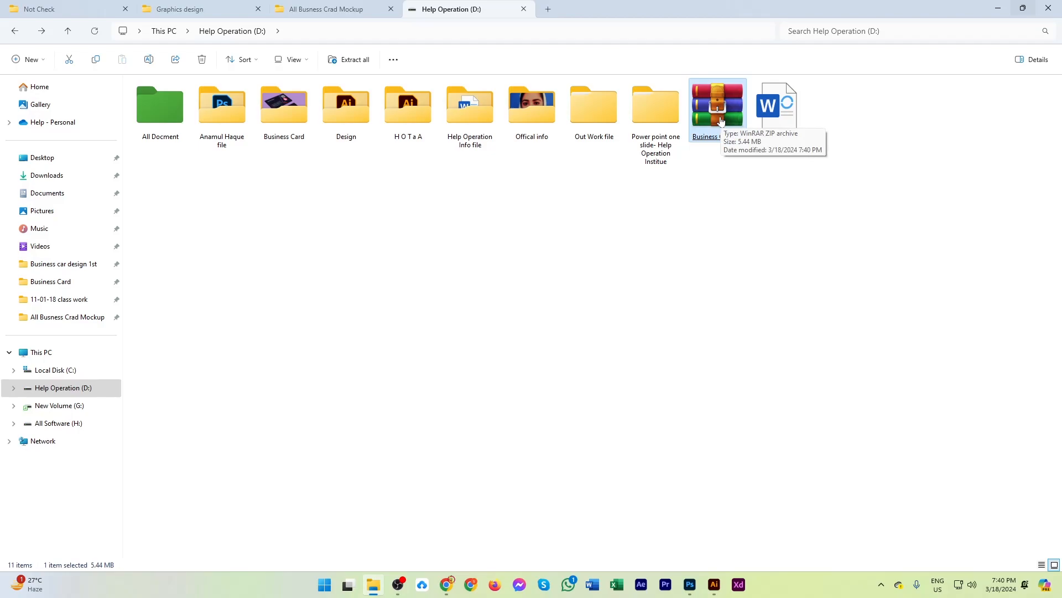
click(695, 238)
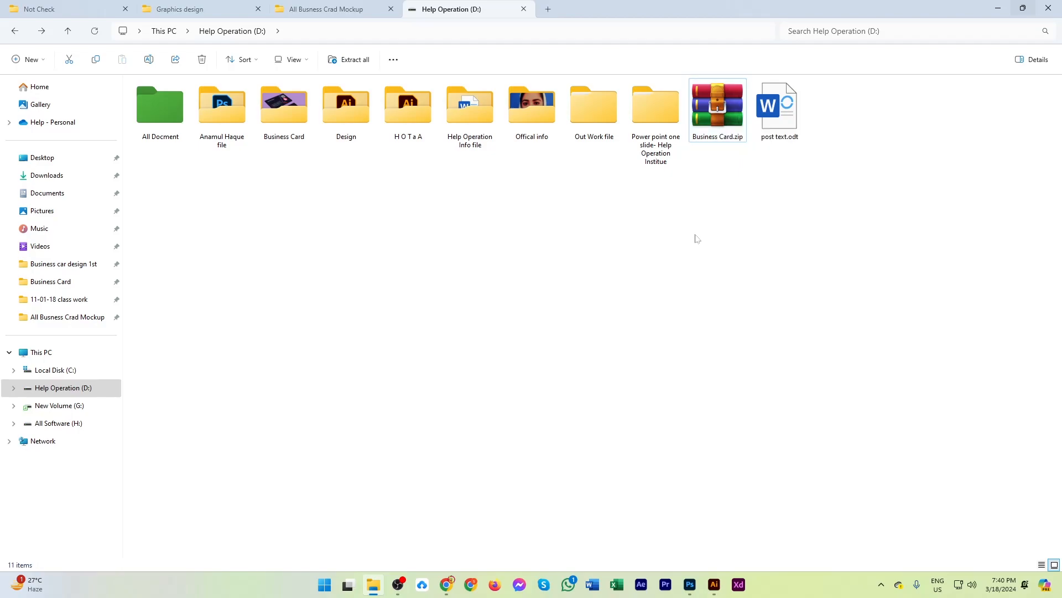